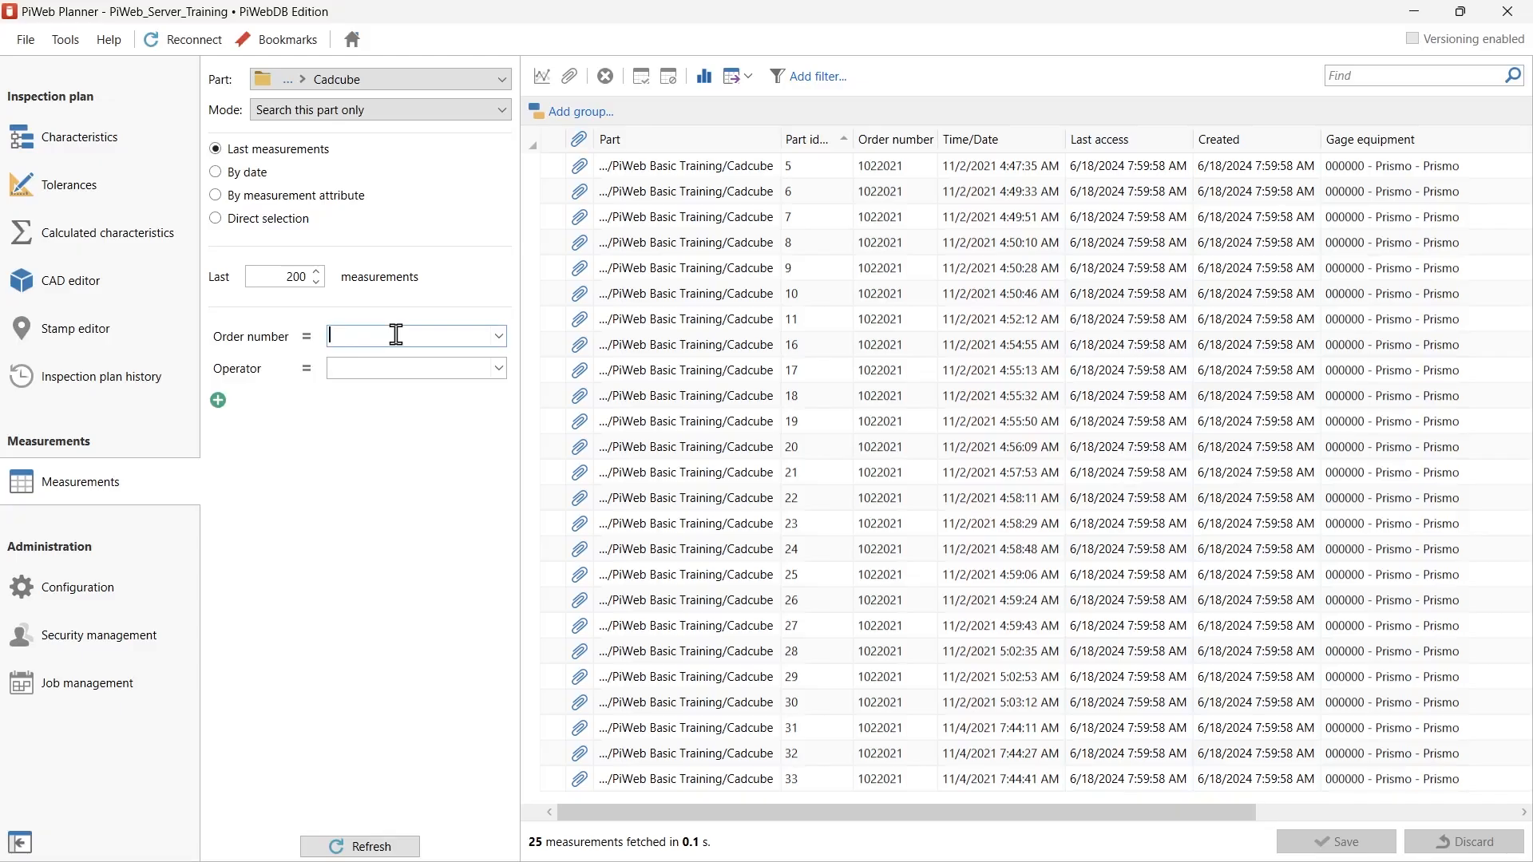
pyautogui.click(688, 178)
pyautogui.moveTo(692, 189); pyautogui.dragTo(683, 403)
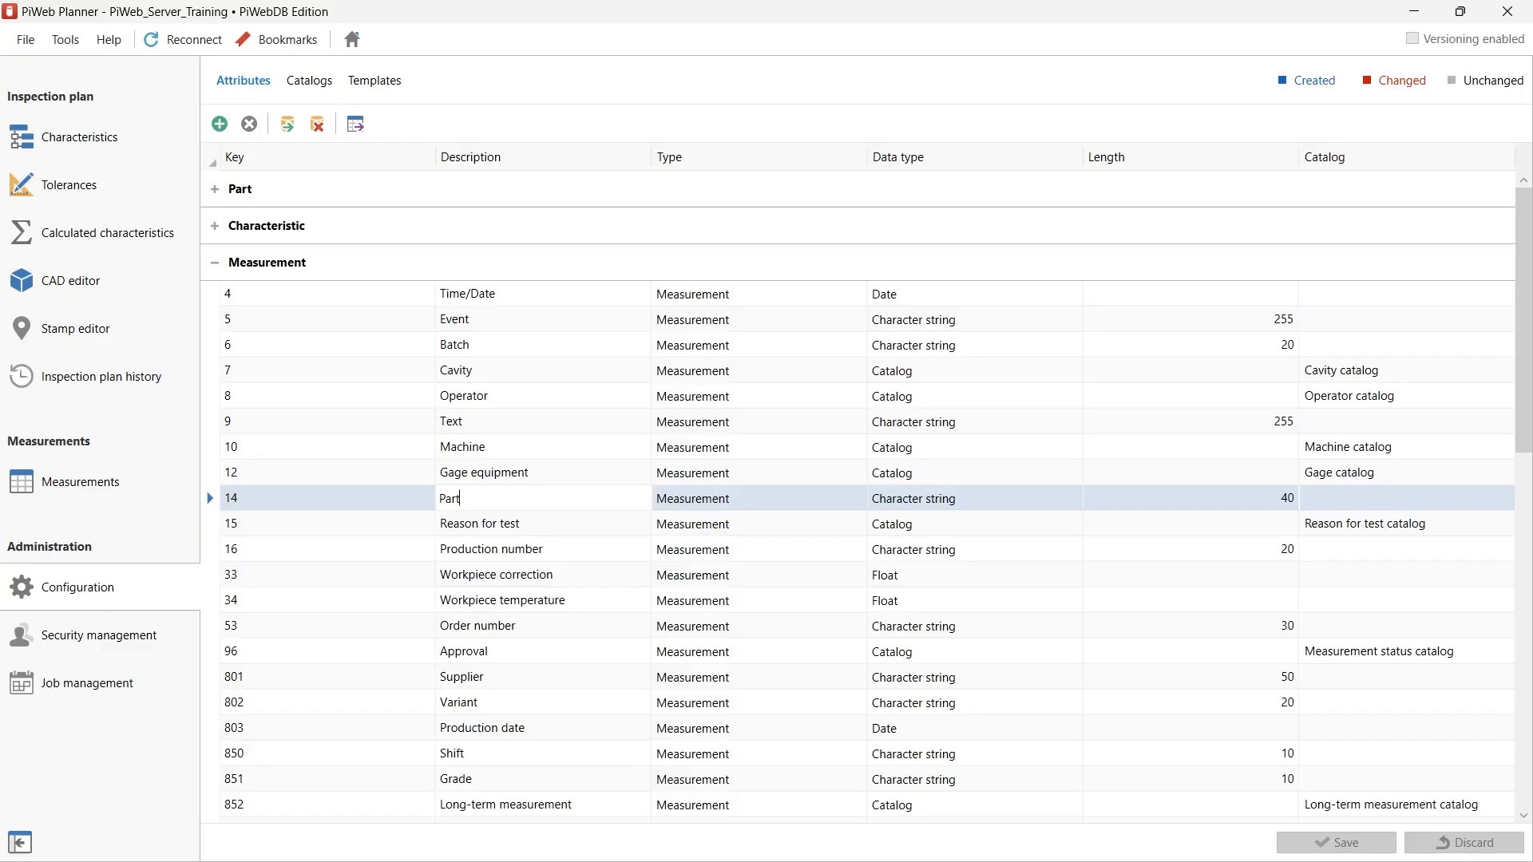
# Change the description of the measurement attribute with key 14 to Part ID and save the configuration.
pyautogui.write('ID')
pyautogui.click(654, 559)
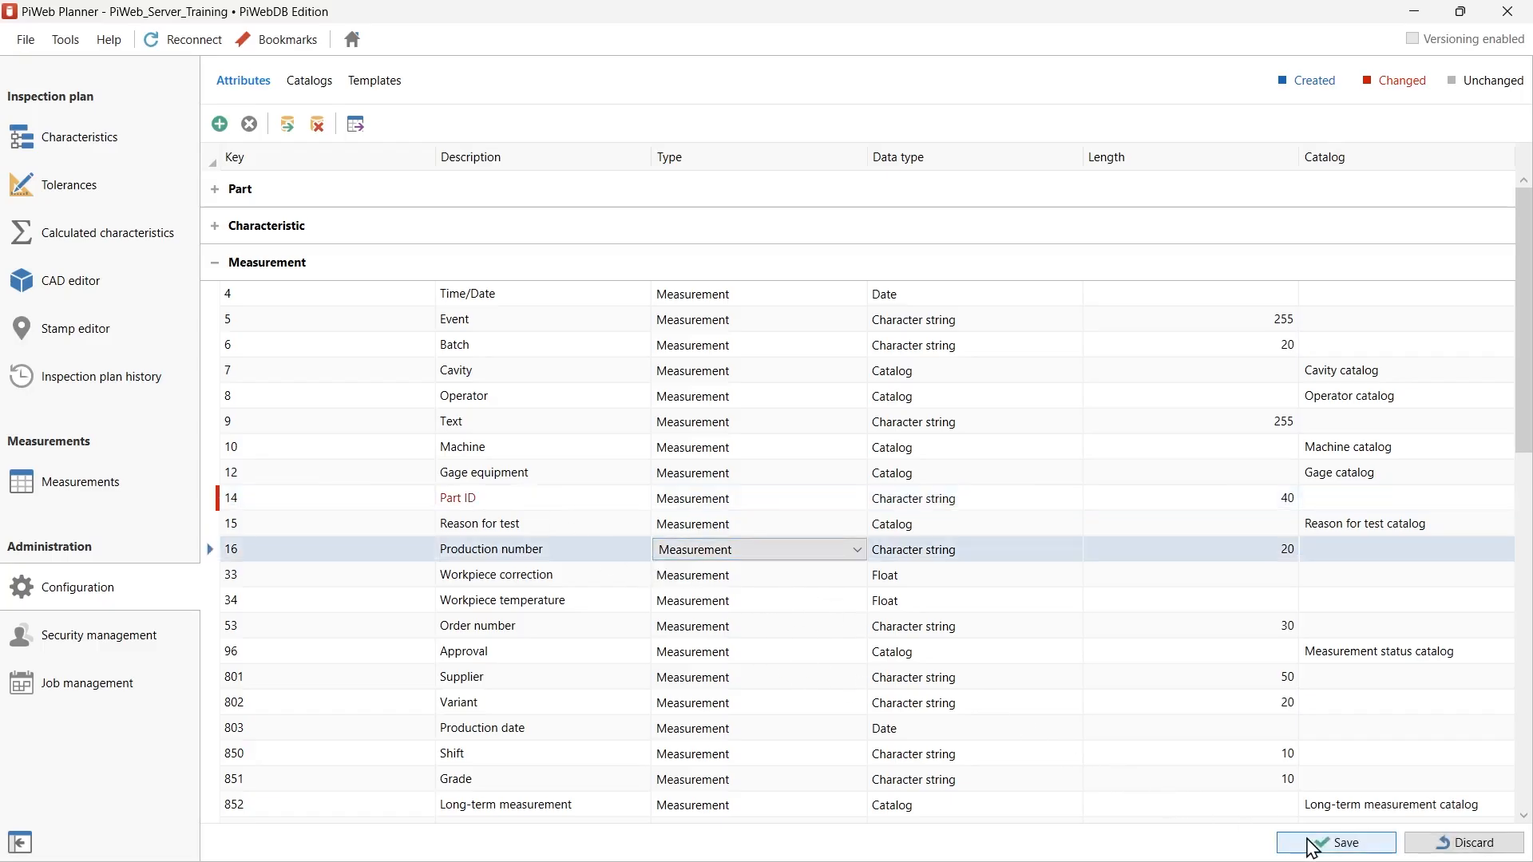
pyautogui.click(1331, 842)
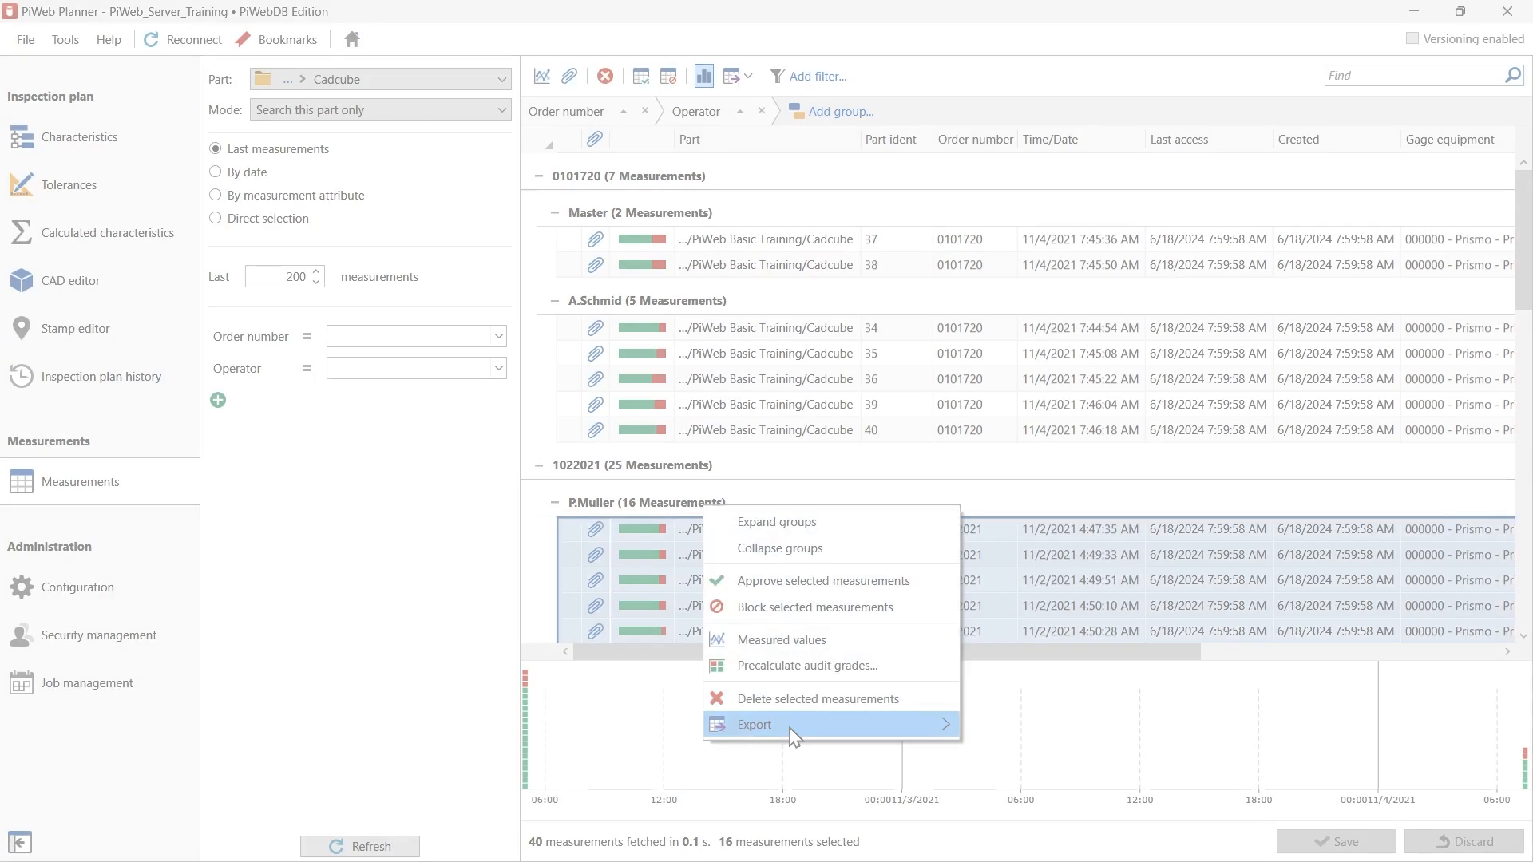
pyautogui.moveTo(863, 721)
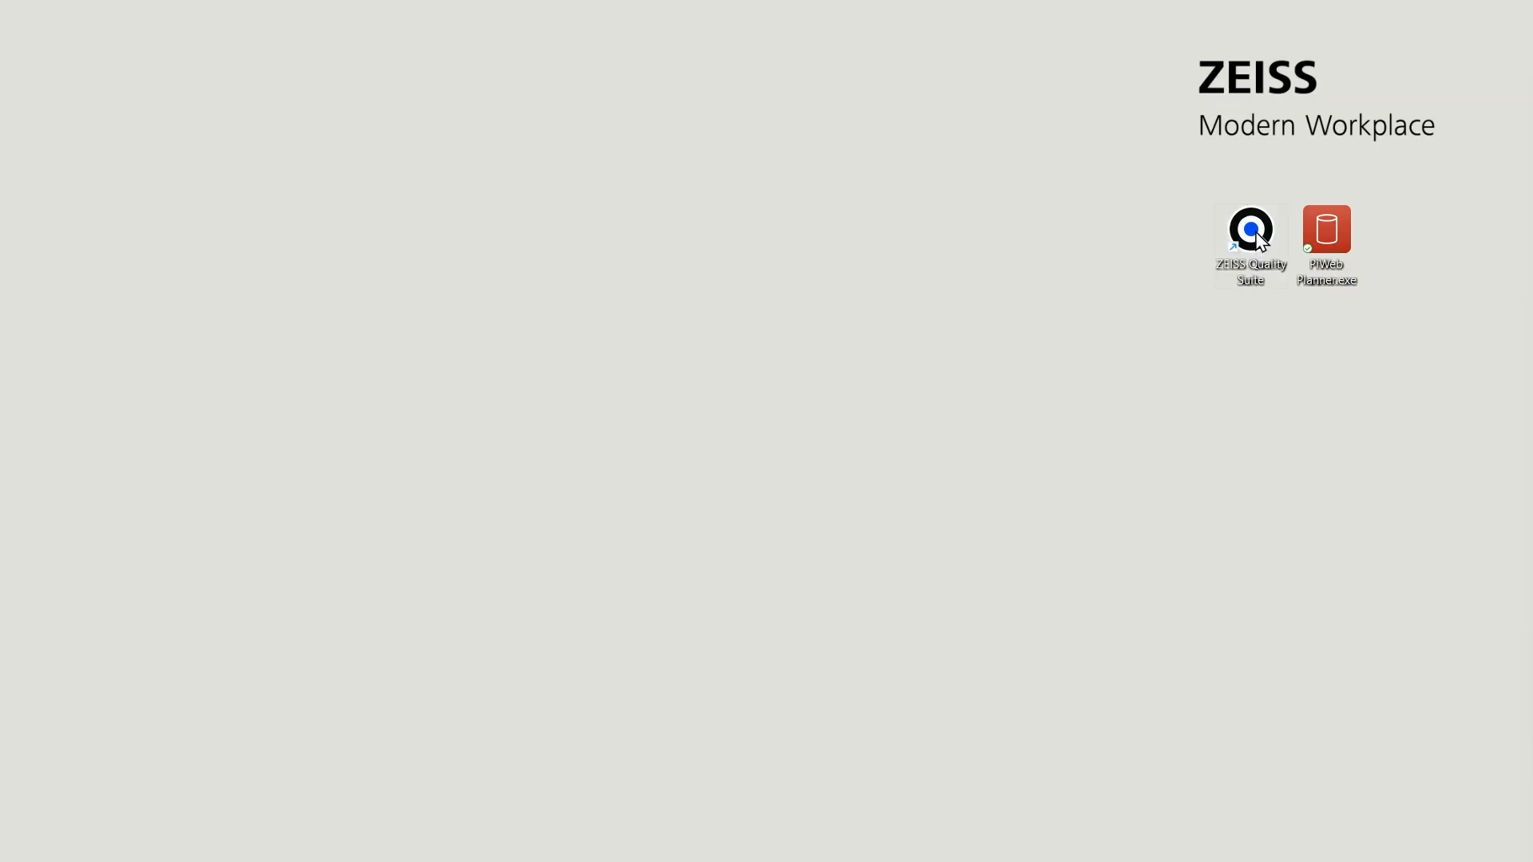
# Open ZEISS Quality Suite and start PiWeb Planner from the PiWeb 8.6 products.
pyautogui.doubleClick(1259, 239)
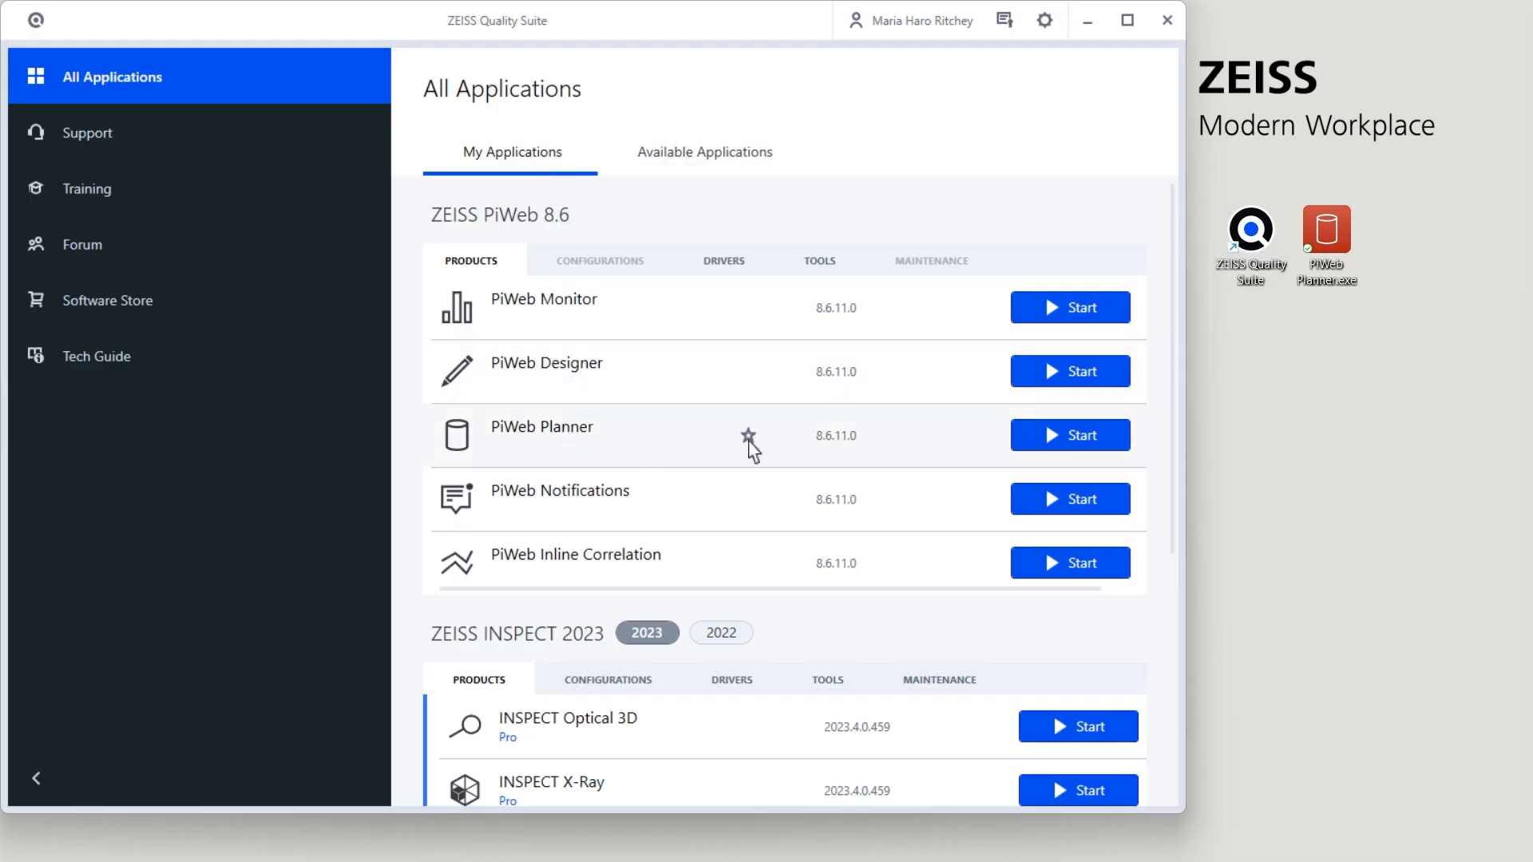
pyautogui.click(1087, 437)
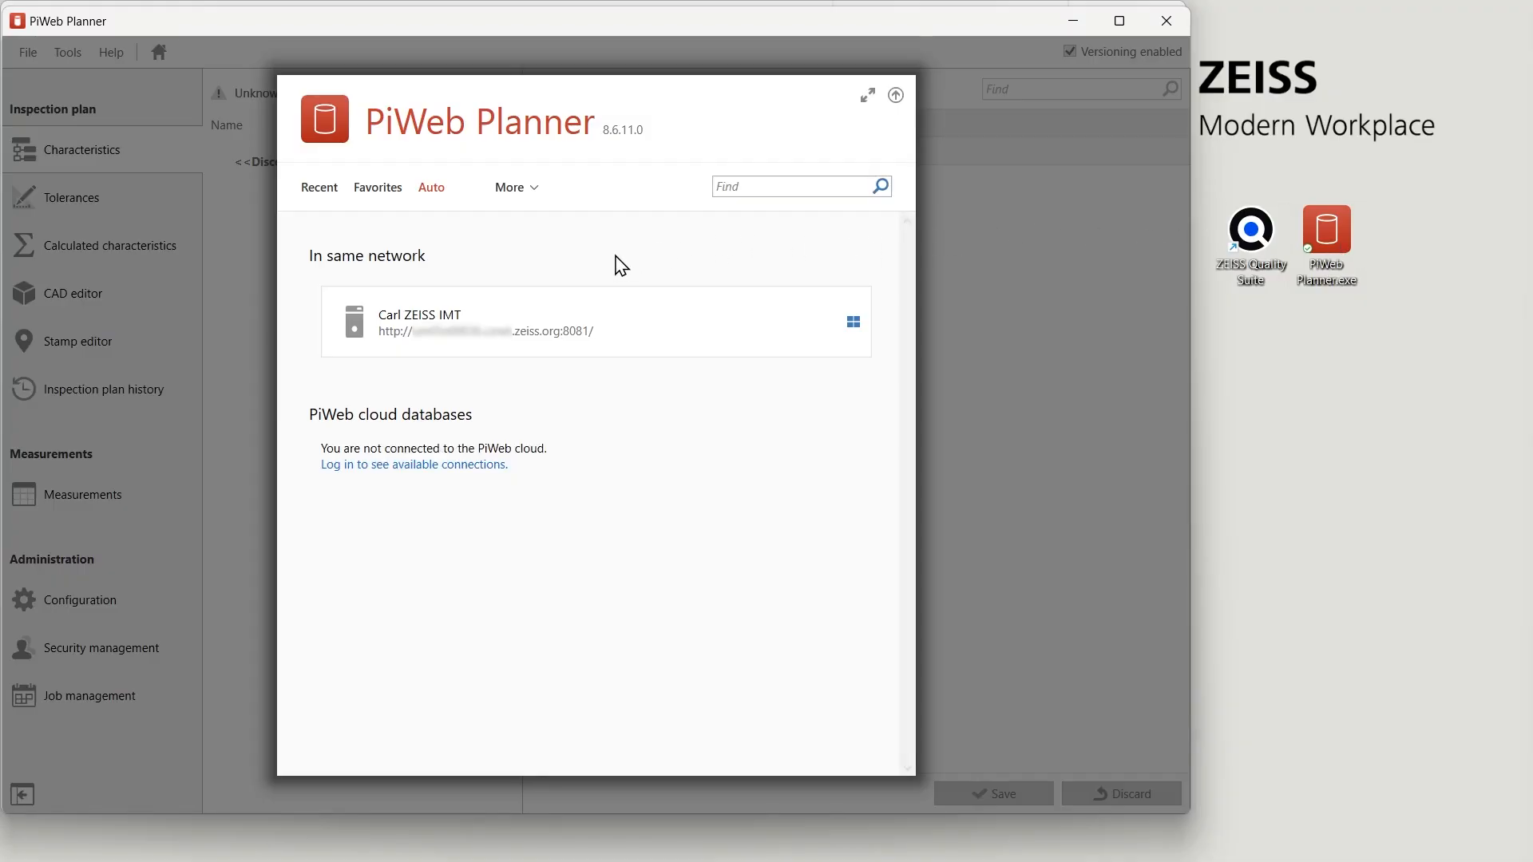
# Look through the recent, favorite and automatically detected database connections.
pyautogui.click(319, 191)
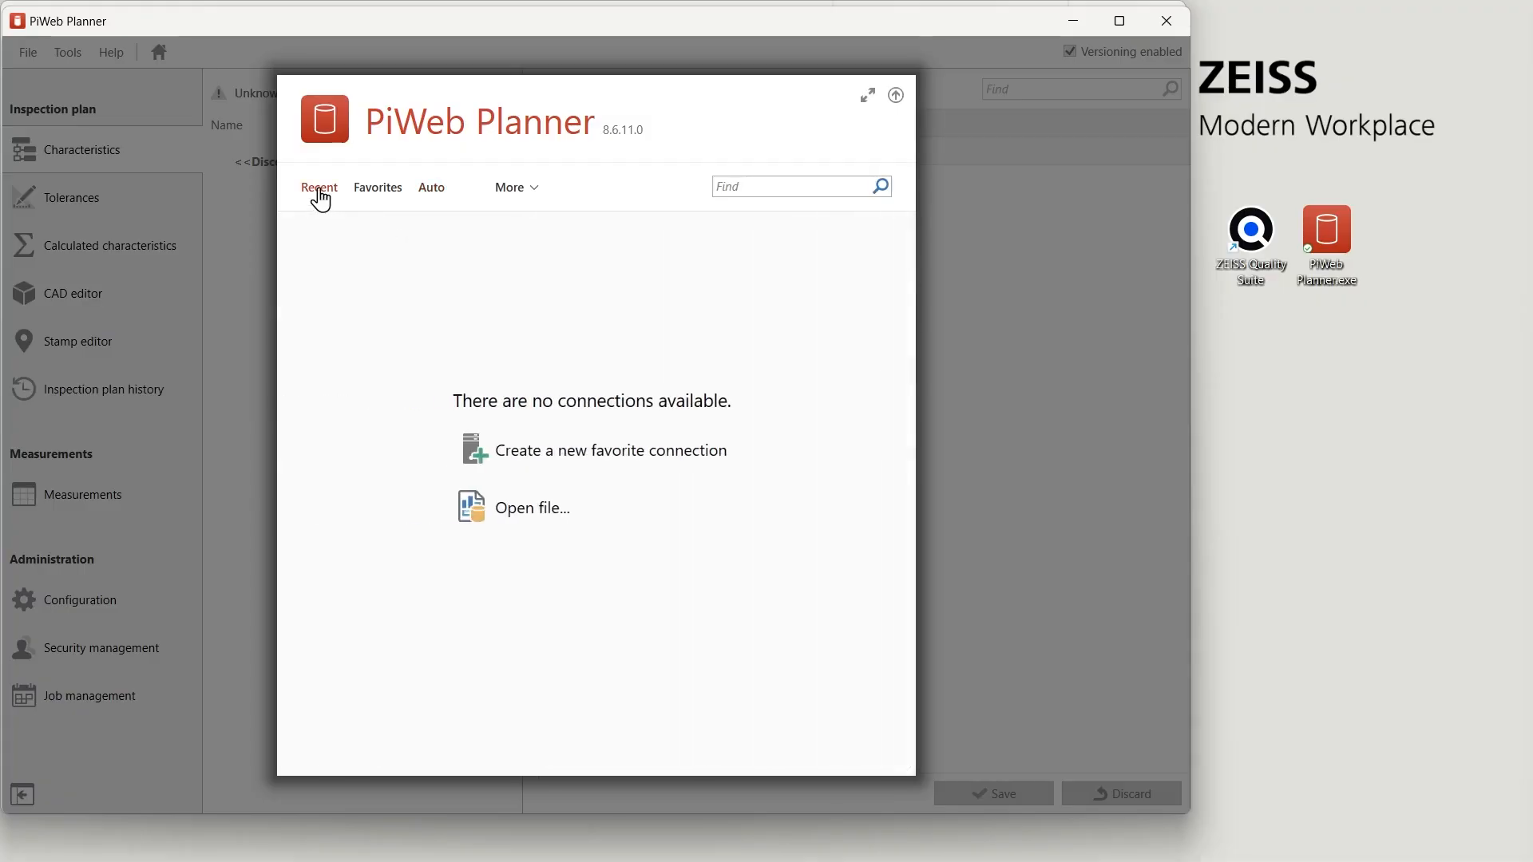
pyautogui.click(376, 196)
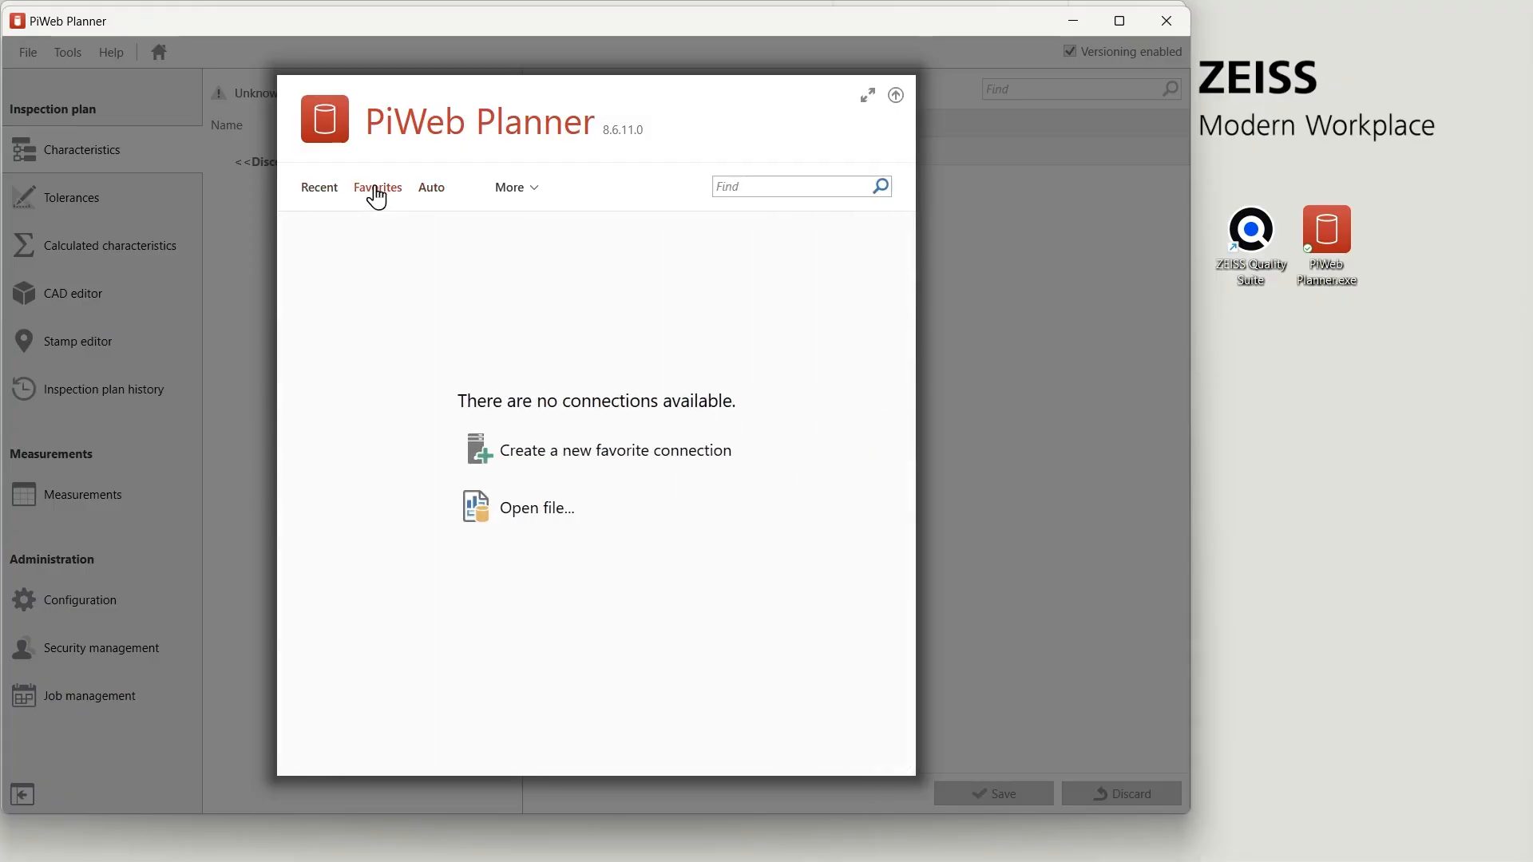
pyautogui.click(432, 198)
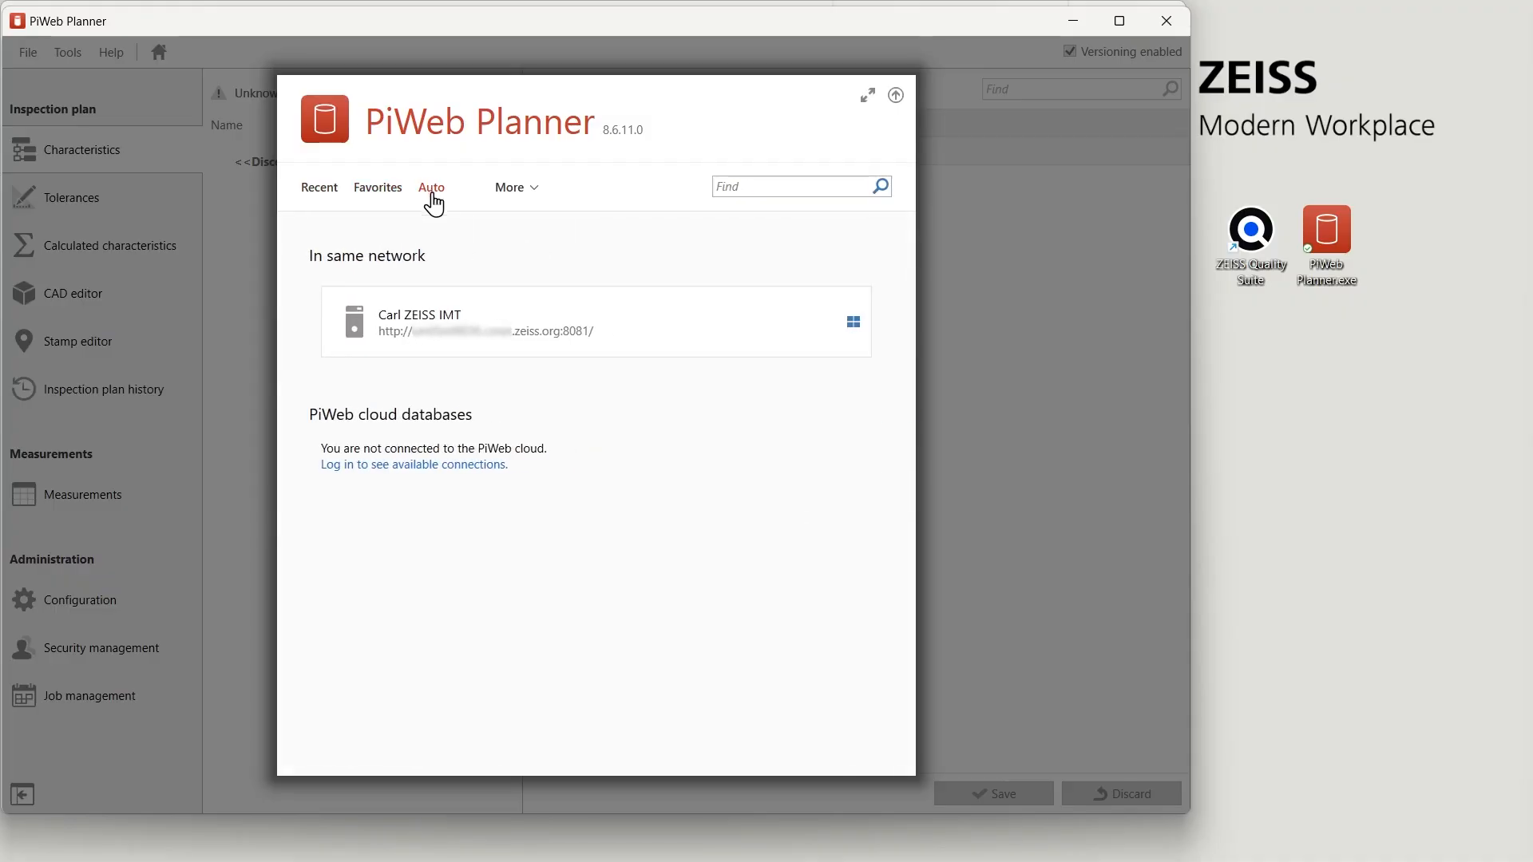
# Create a database file from PiWeb_Server_Training.qdb and save it as PiWeb_Server_Training.dfs in the same folder.
pyautogui.click(537, 191)
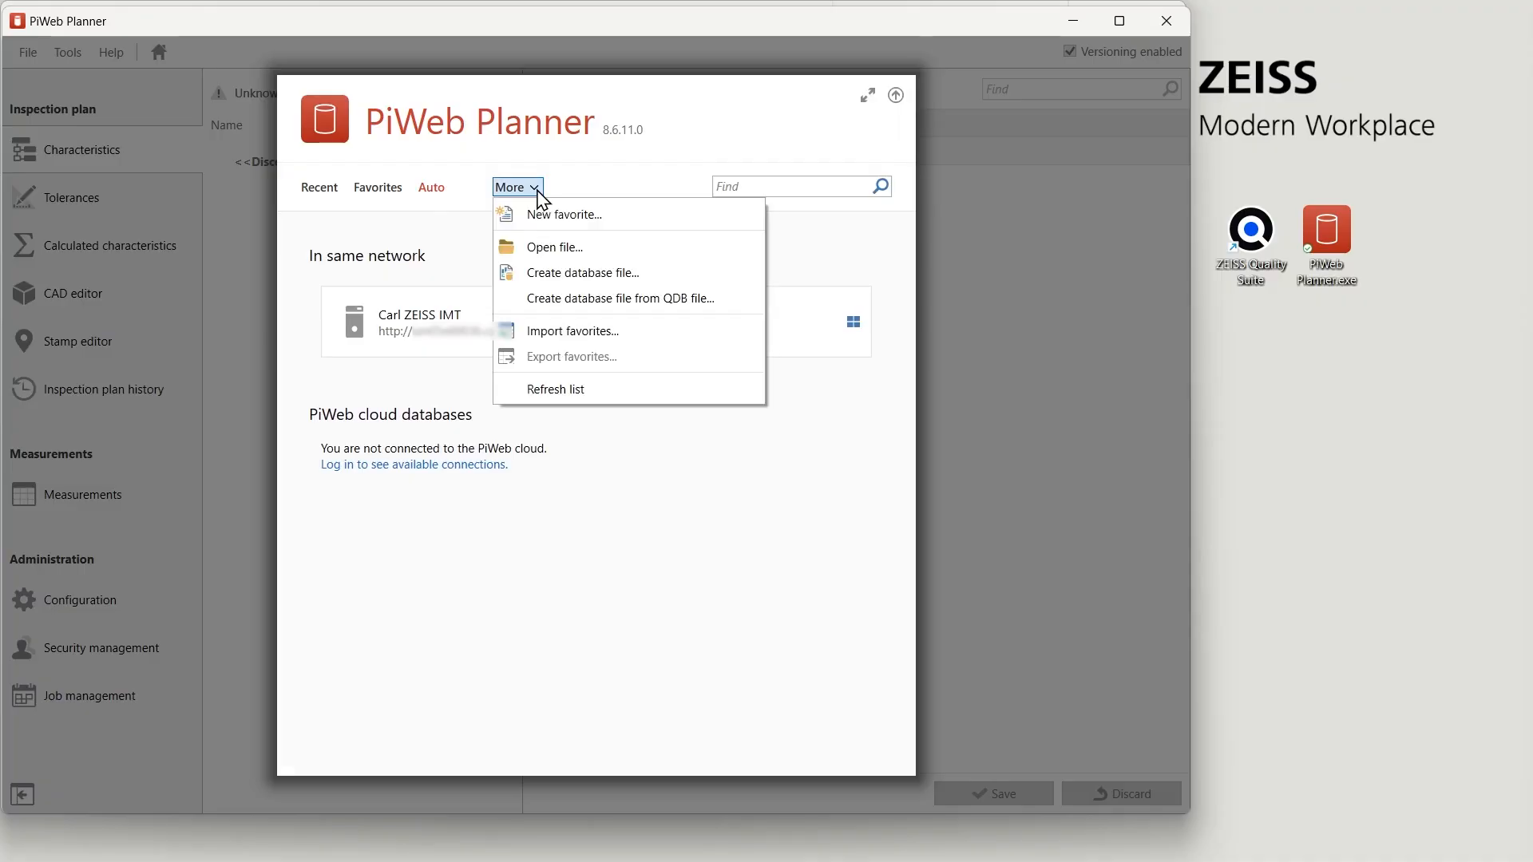
pyautogui.click(571, 299)
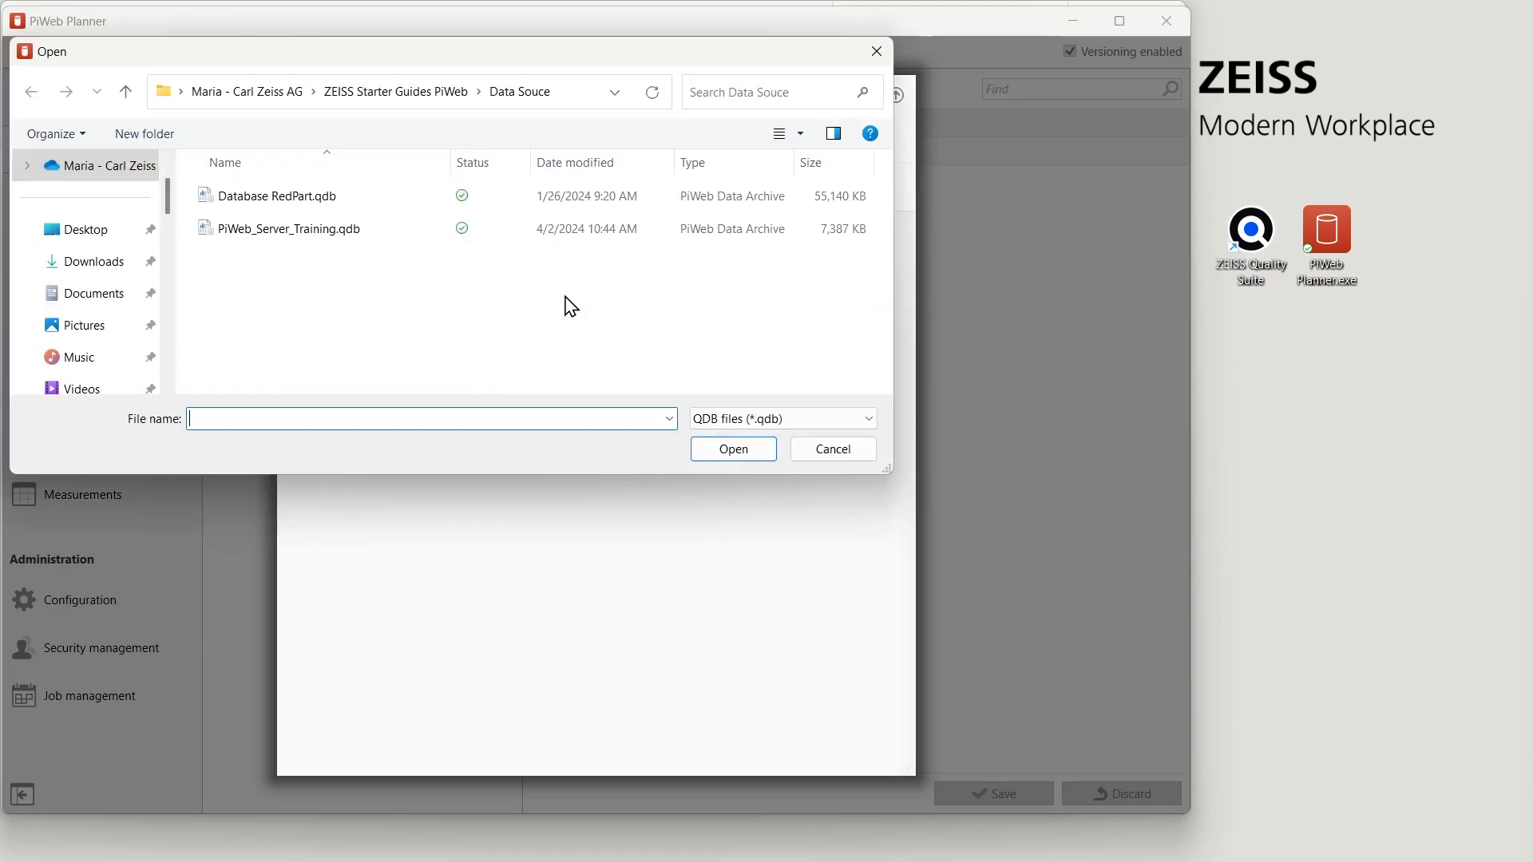
pyautogui.click(315, 239)
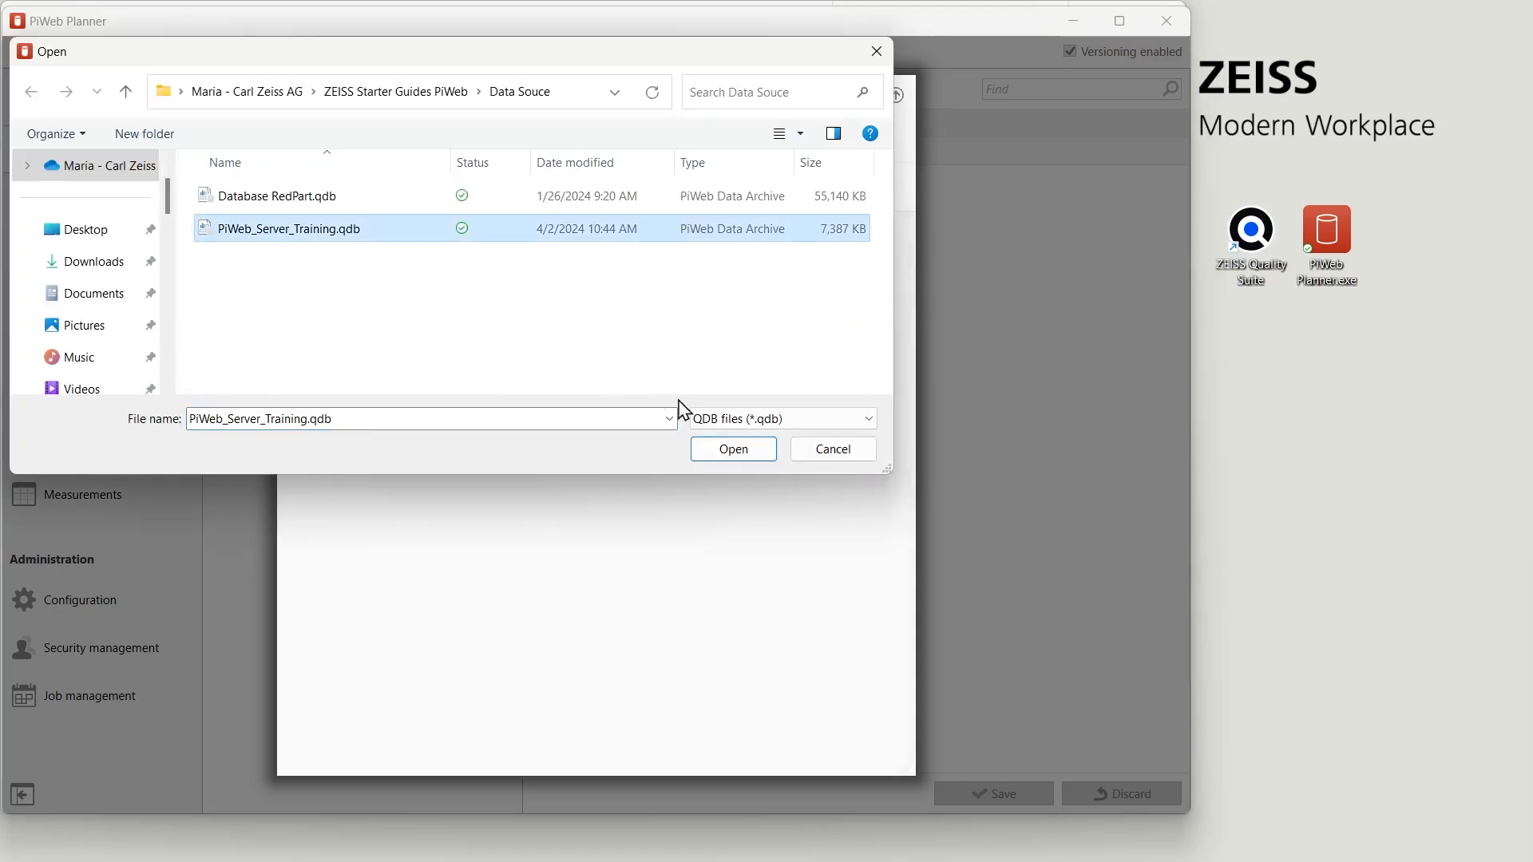
pyautogui.click(733, 450)
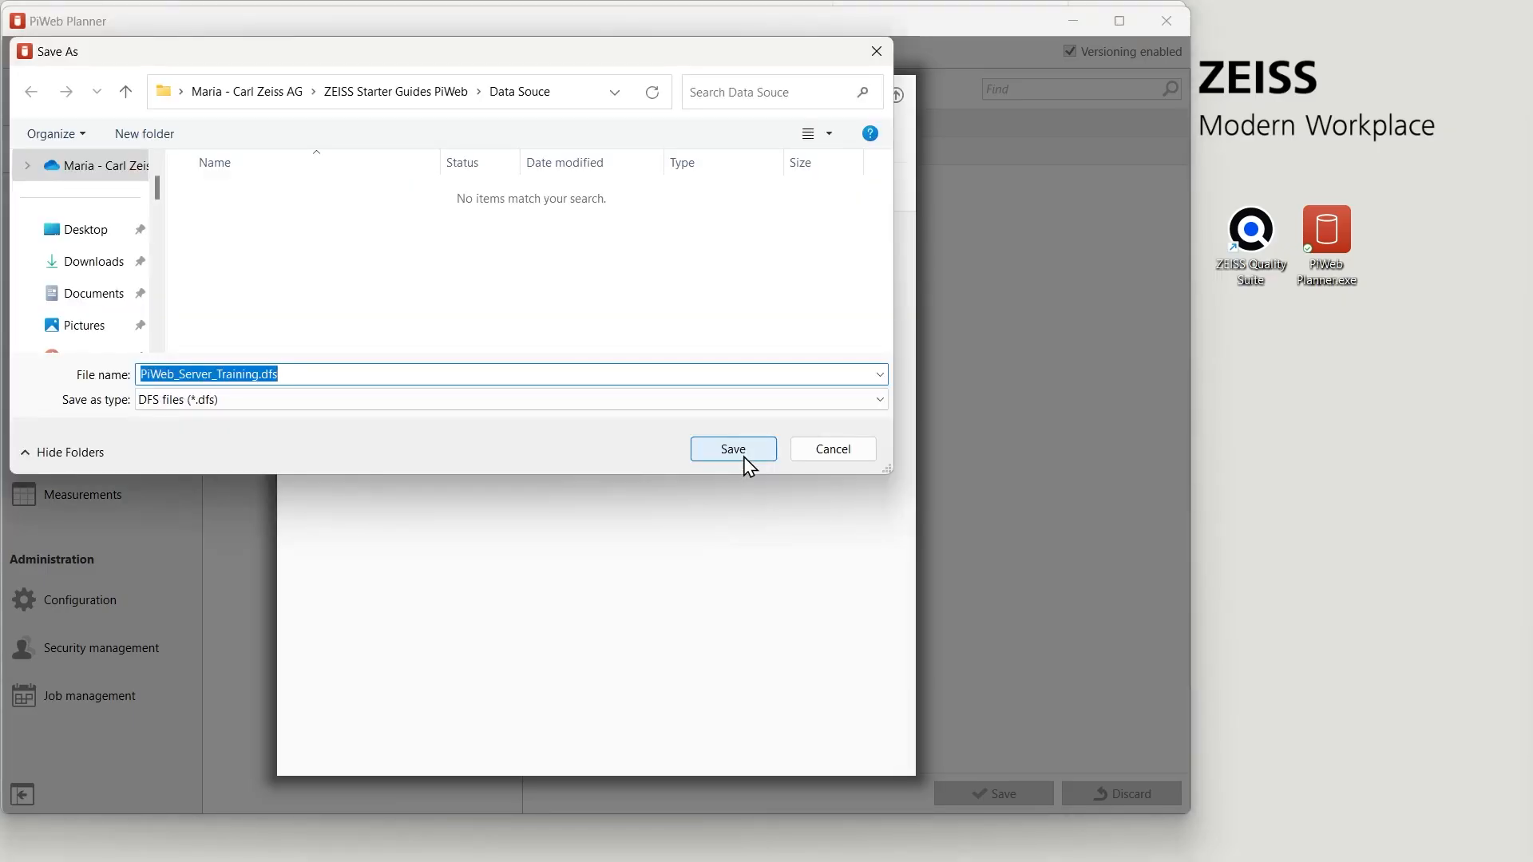
pyautogui.click(733, 449)
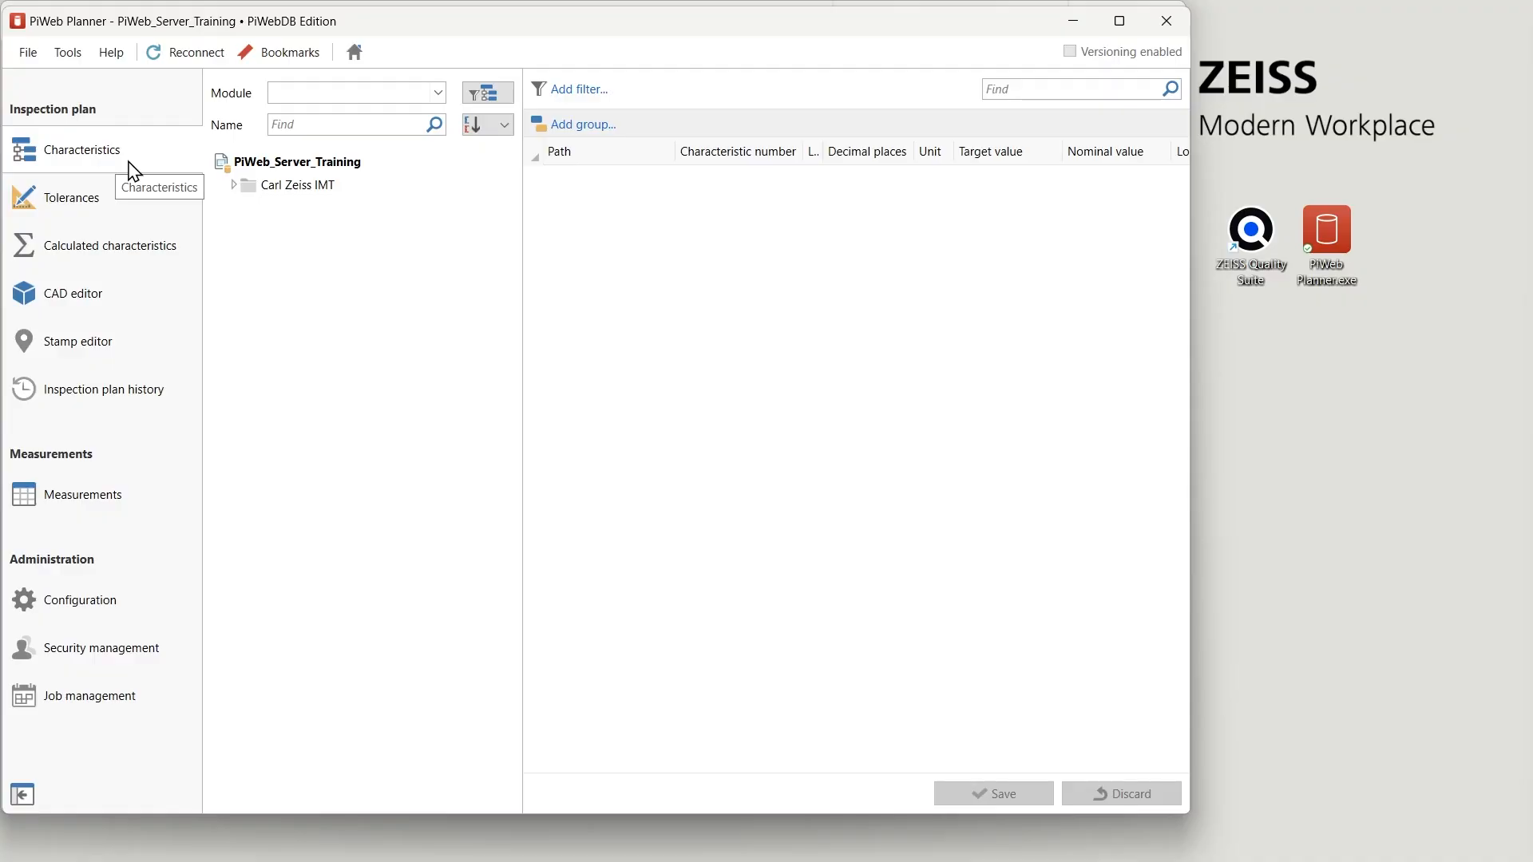
# Expand Carl Zeiss IMT and PiWeb Basic Training, and examine the characteristics under Cadcube and Metal part P before collapsing both parts.
pyautogui.click(233, 185)
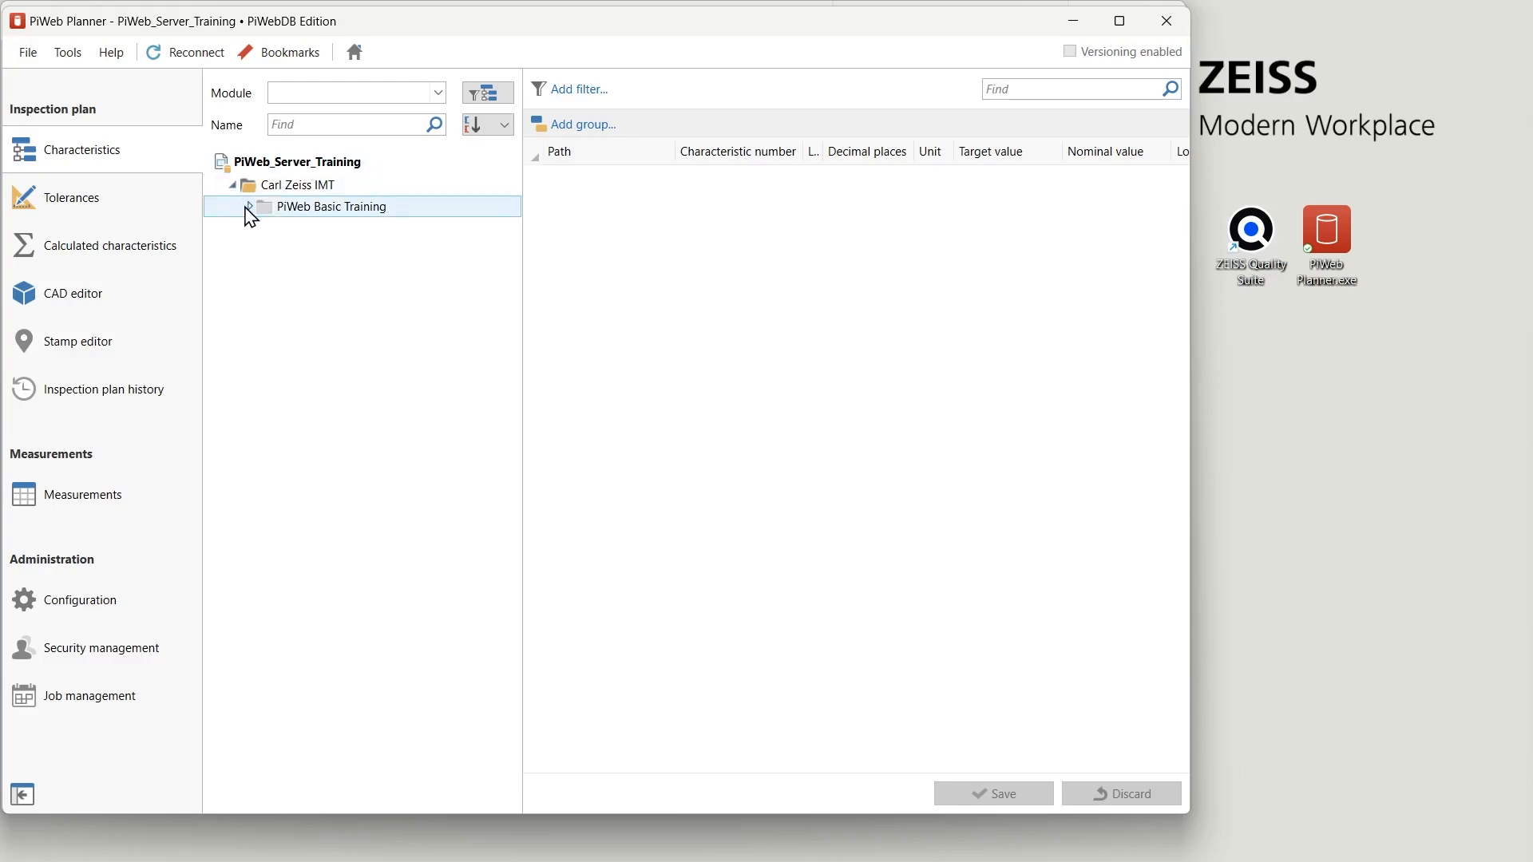
pyautogui.click(247, 208)
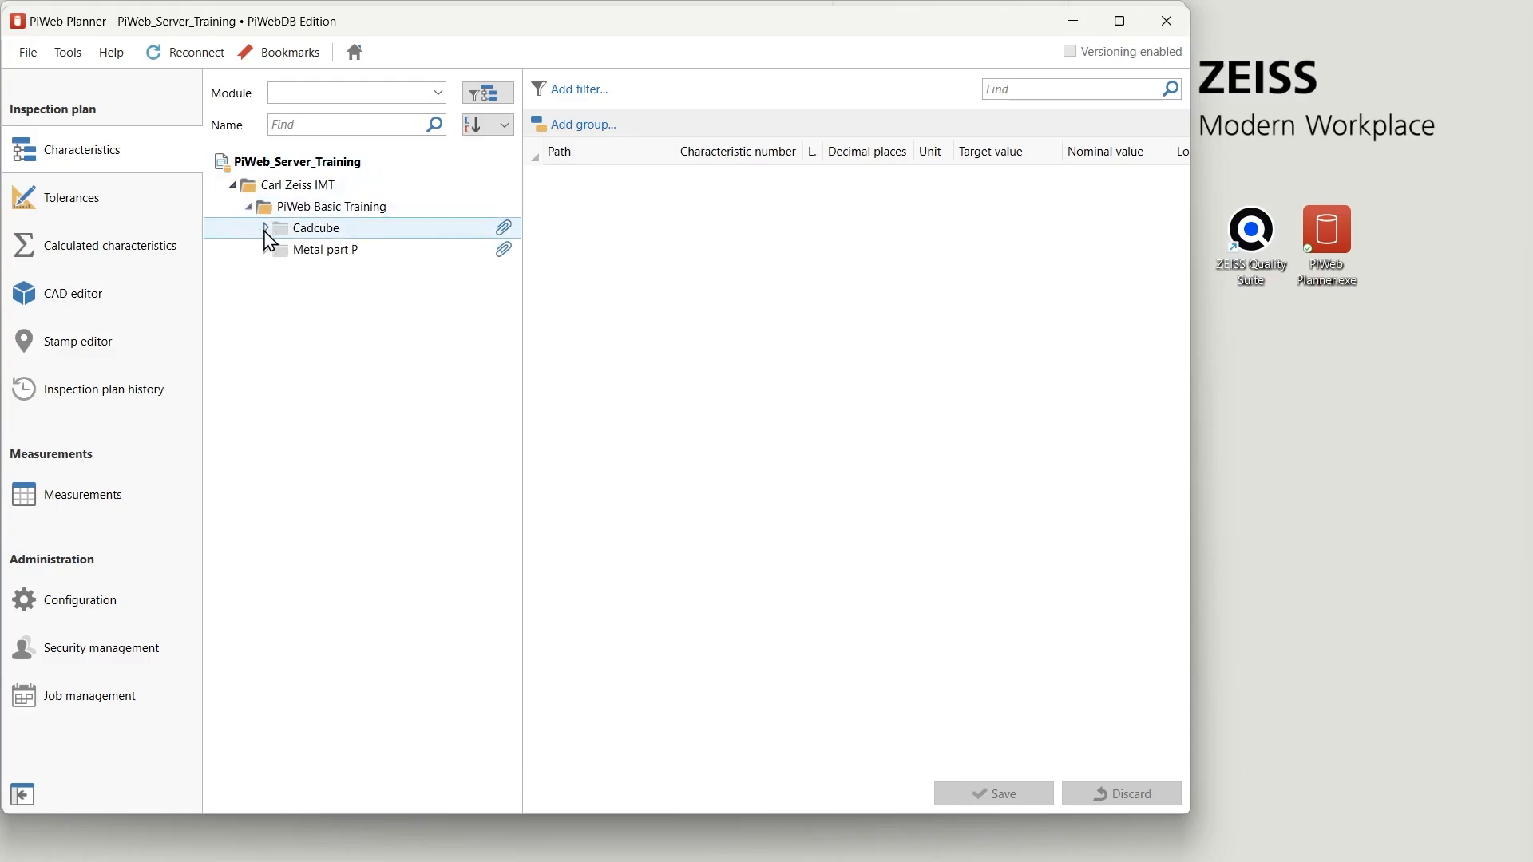
pyautogui.click(266, 228)
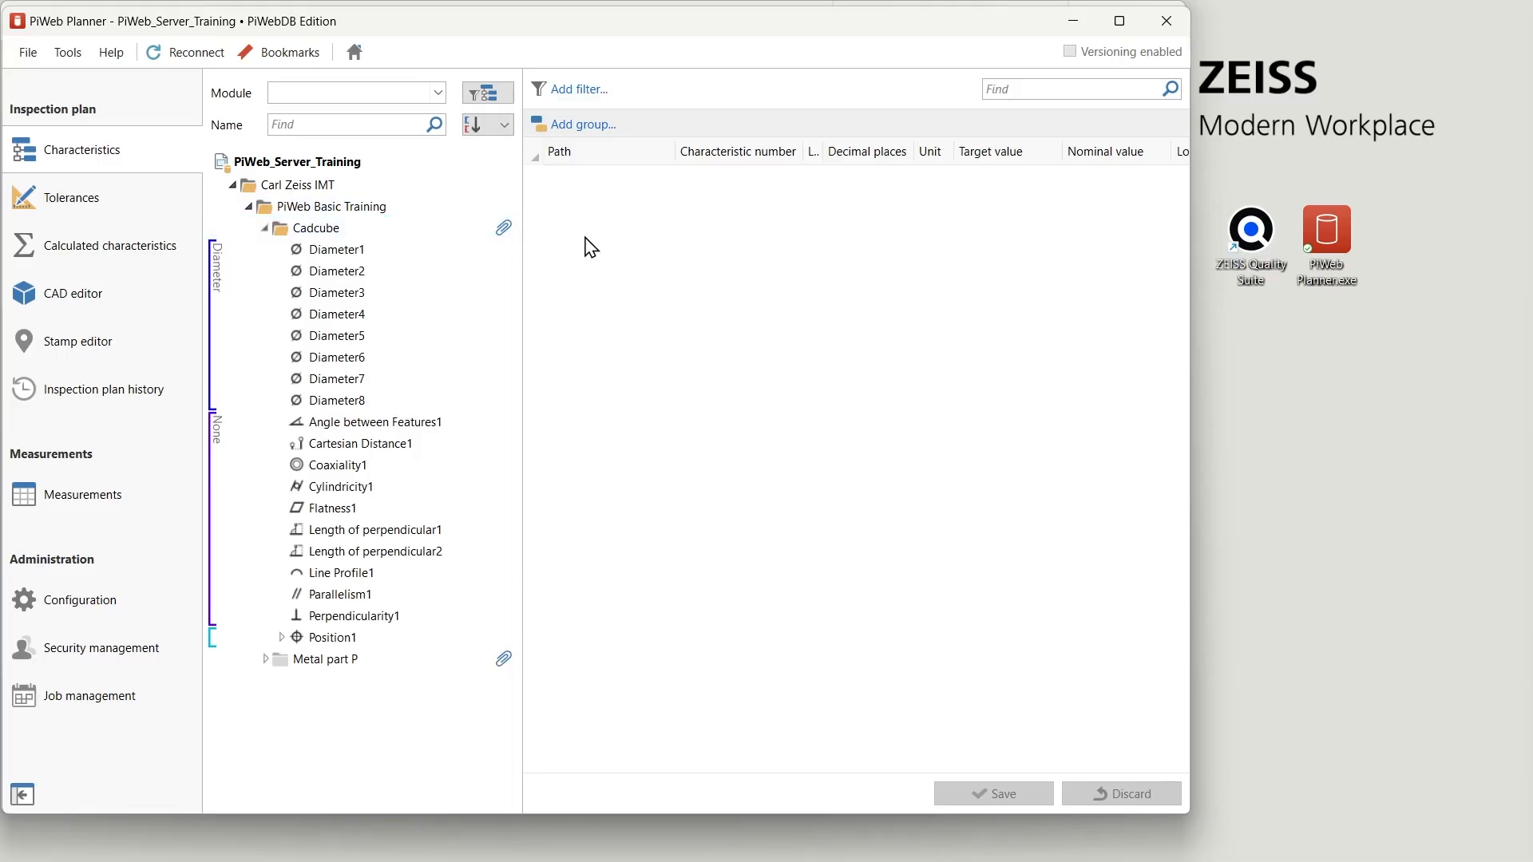
pyautogui.click(266, 228)
pyautogui.click(266, 250)
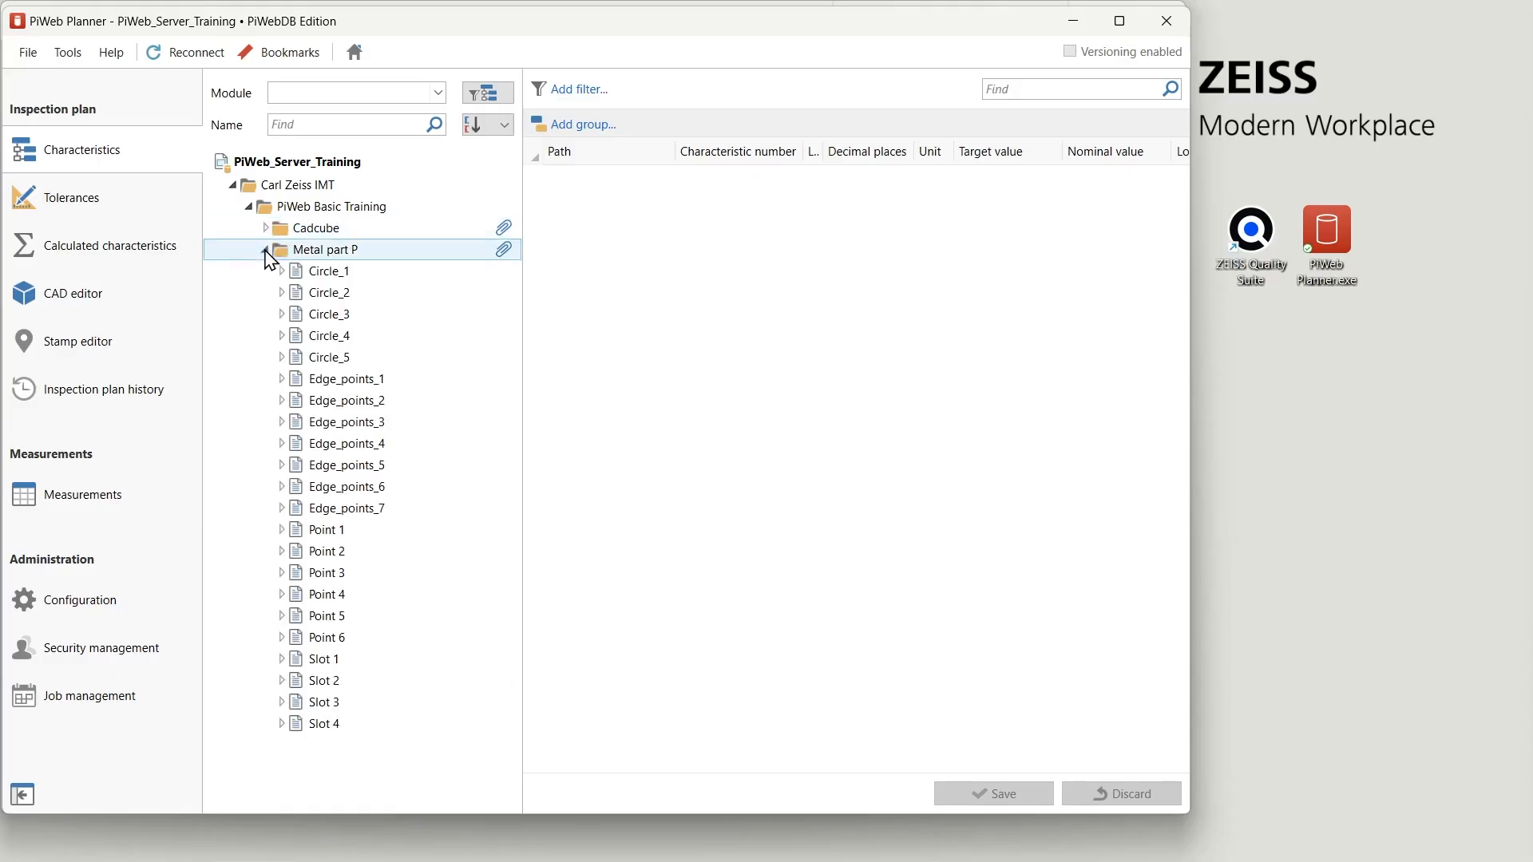
pyautogui.click(266, 250)
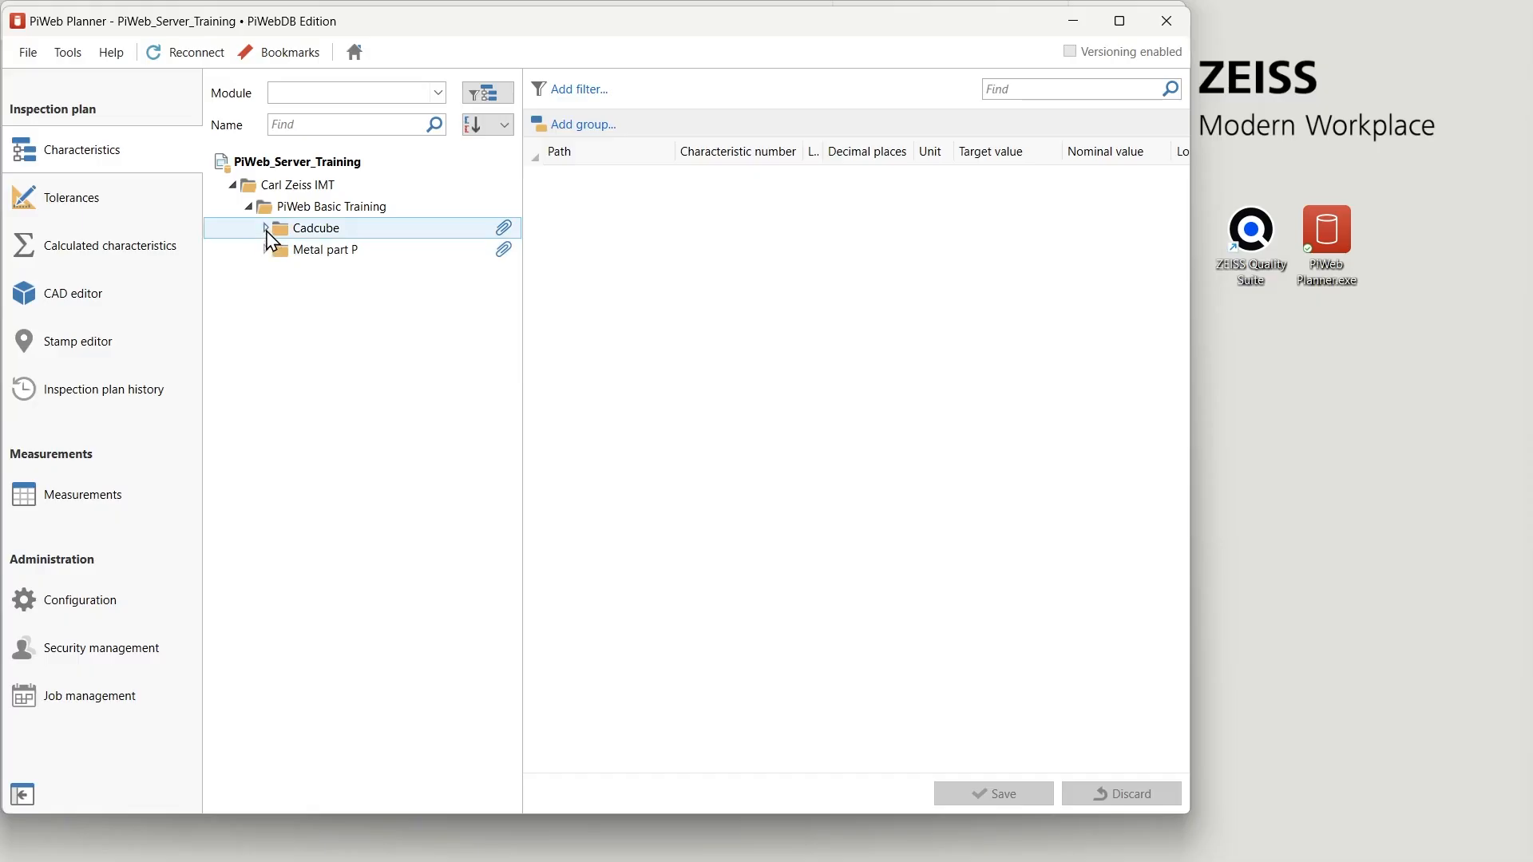
# Maximize the program window, and collapse the module navigation to icons before restoring its labels.
pyautogui.click(1120, 21)
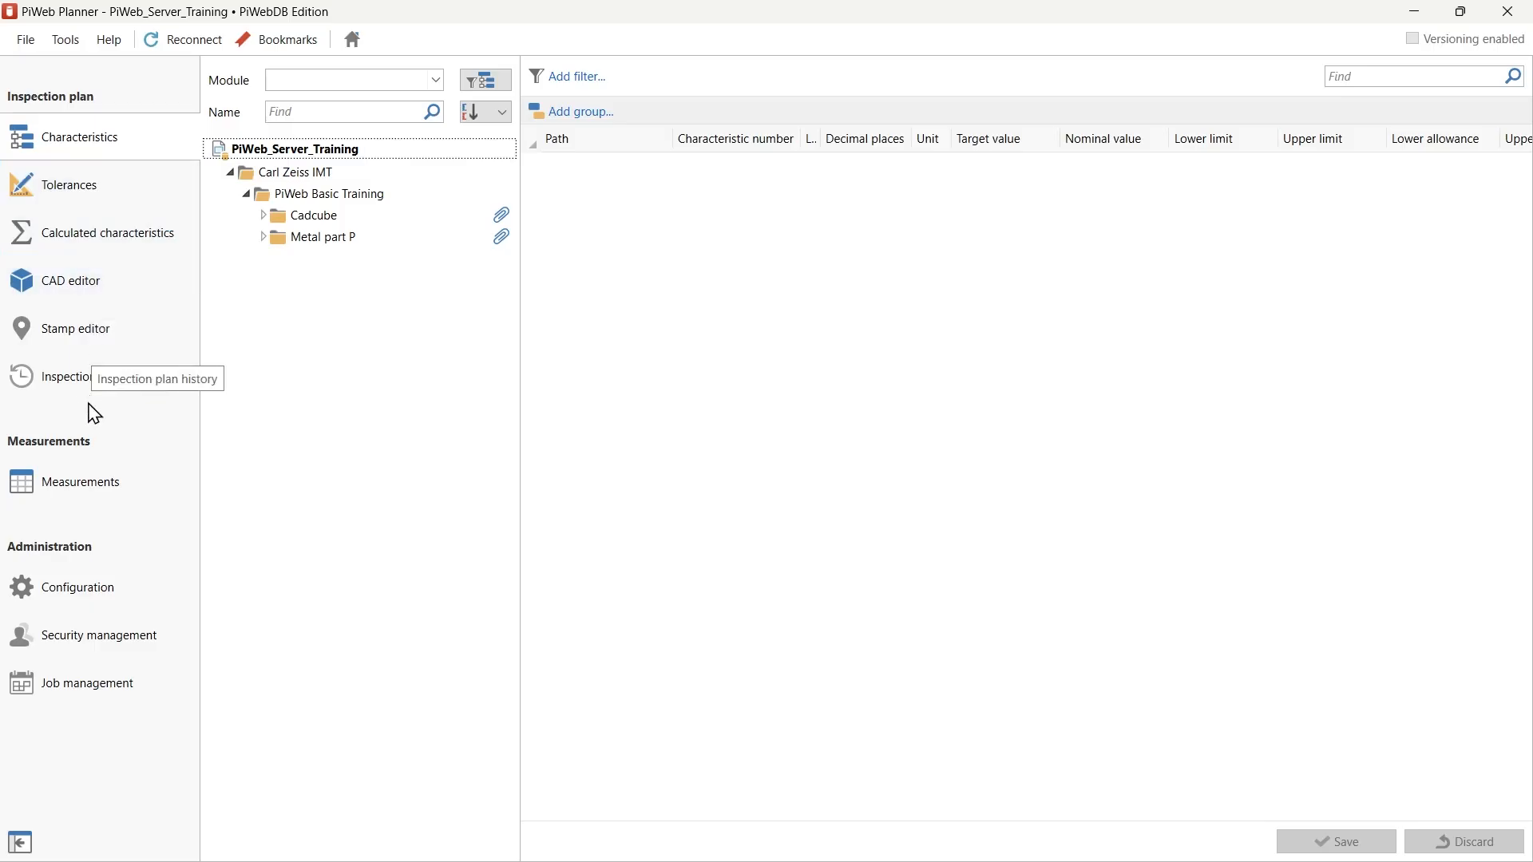
pyautogui.click(20, 843)
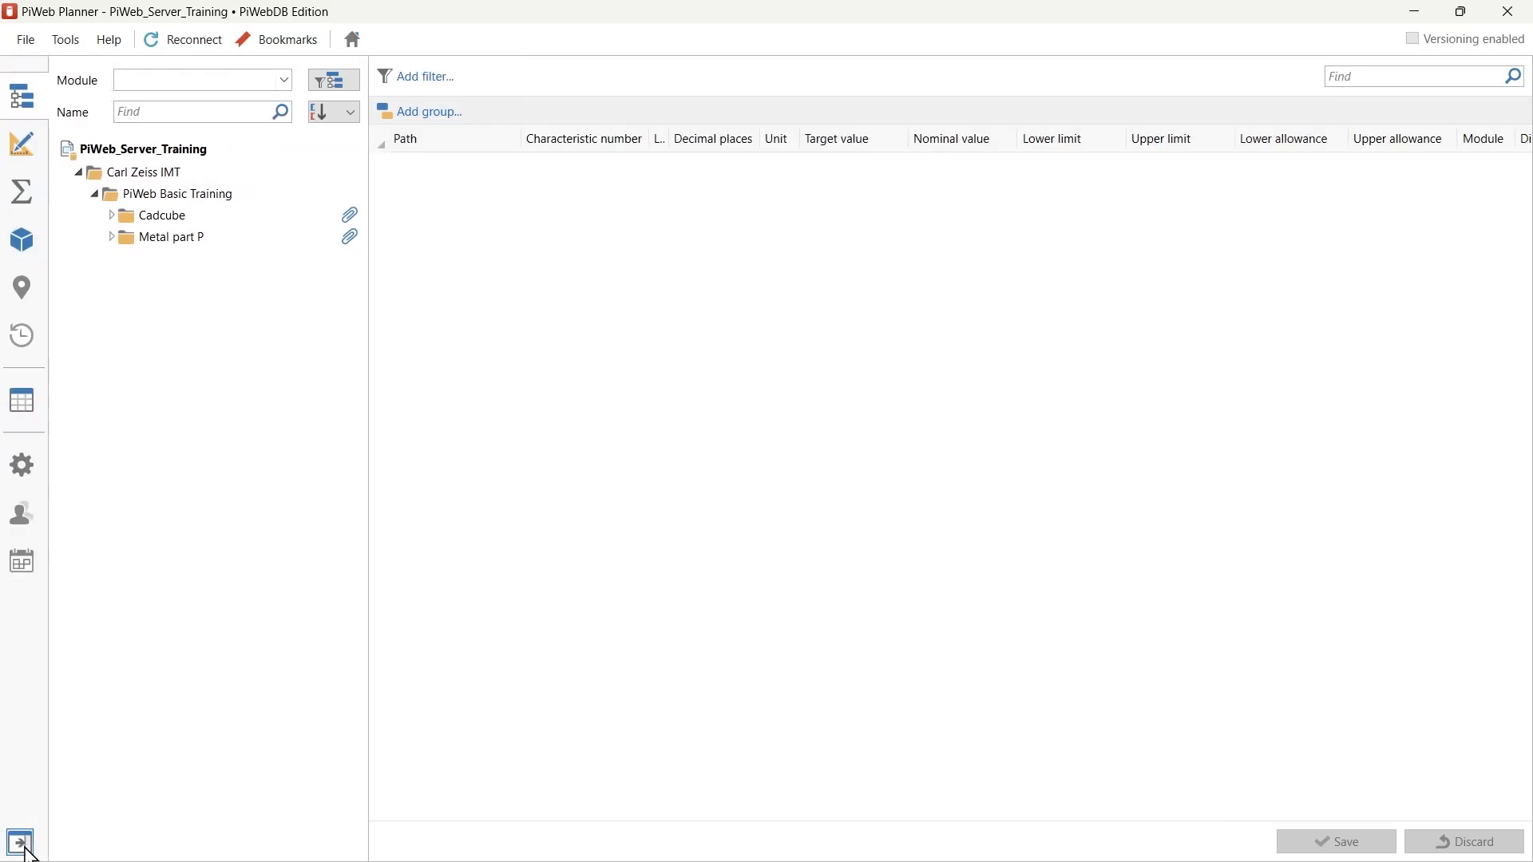
pyautogui.click(20, 842)
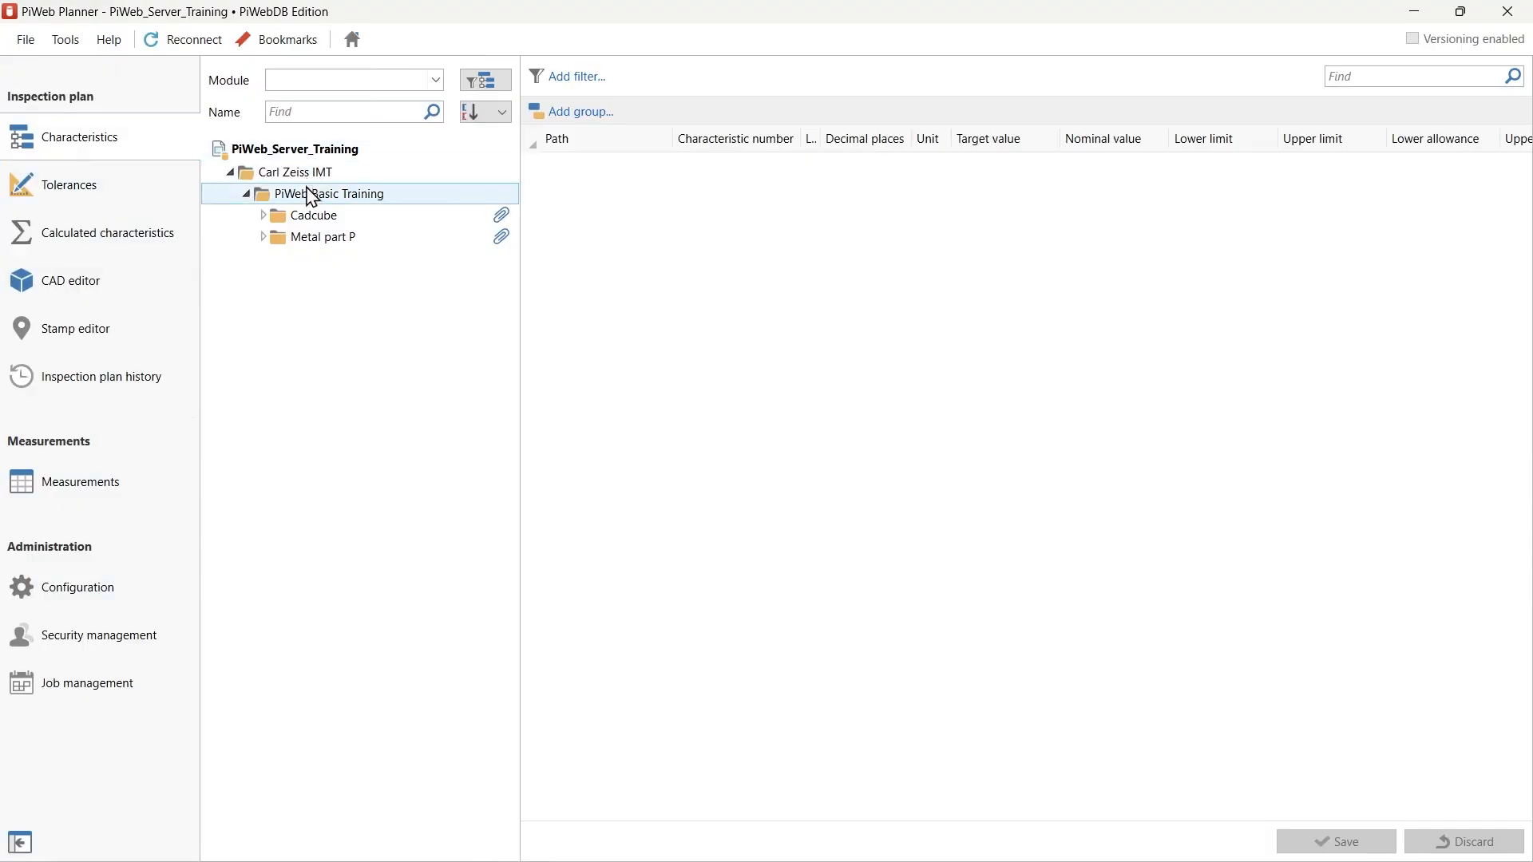
# List the characteristics of the Cadcube part in the table and sort them by path, finally by characteristic number.
pyautogui.click(267, 222)
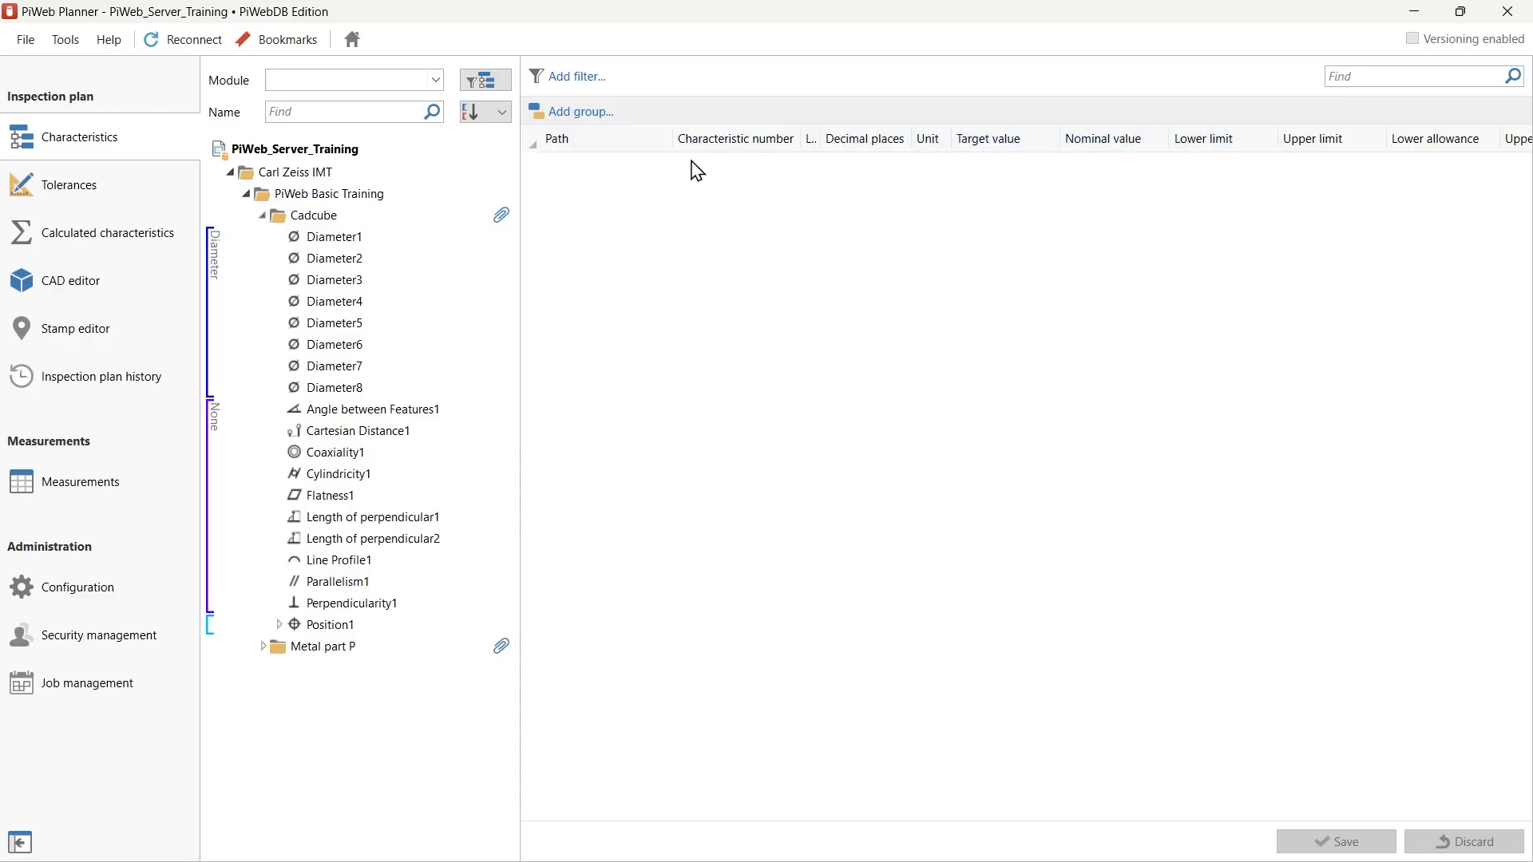
pyautogui.click(322, 221)
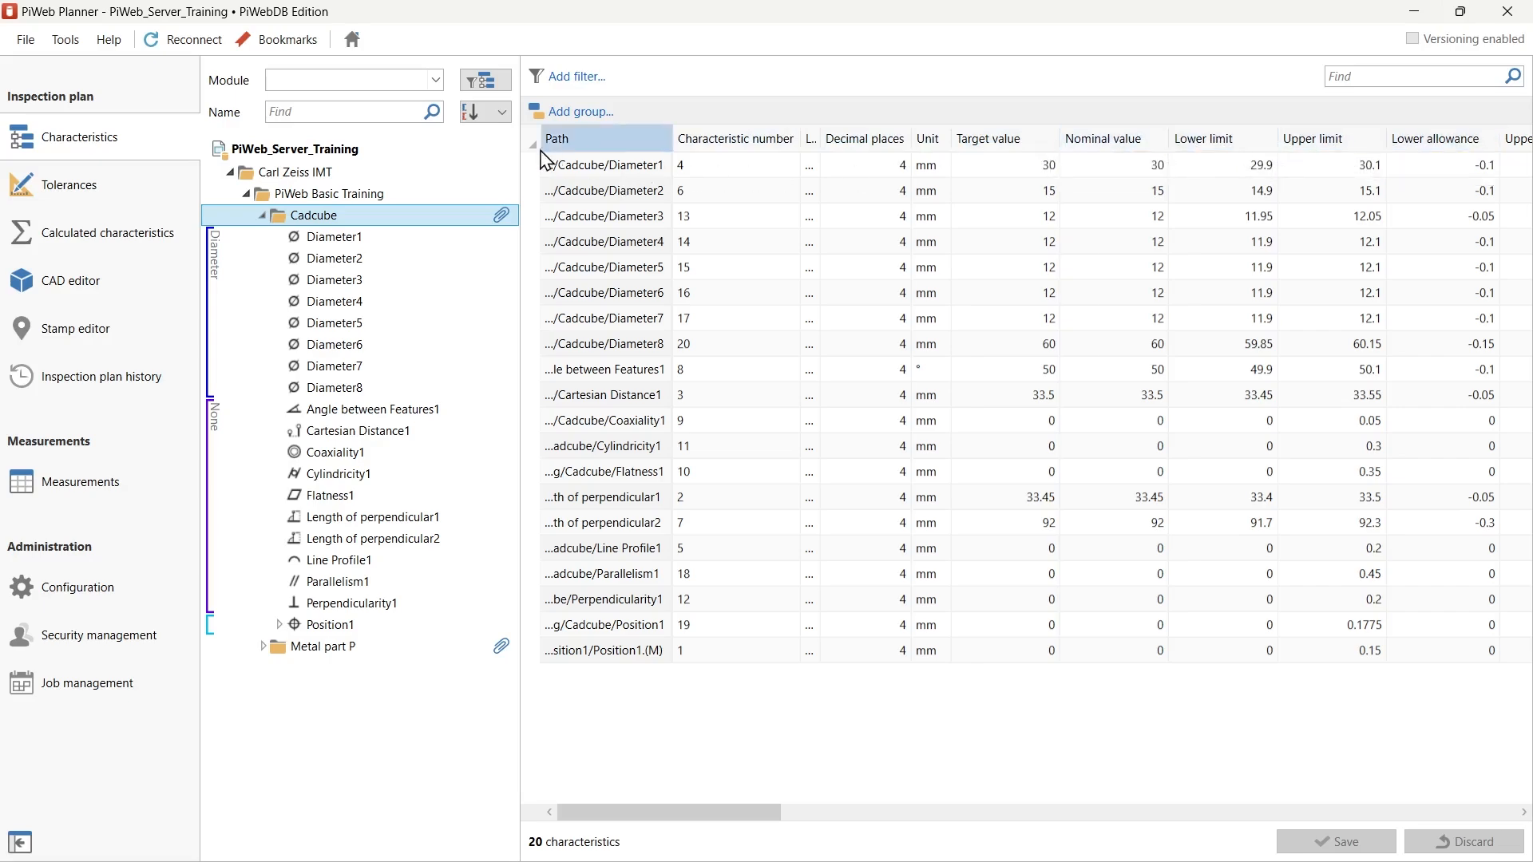
pyautogui.click(580, 150)
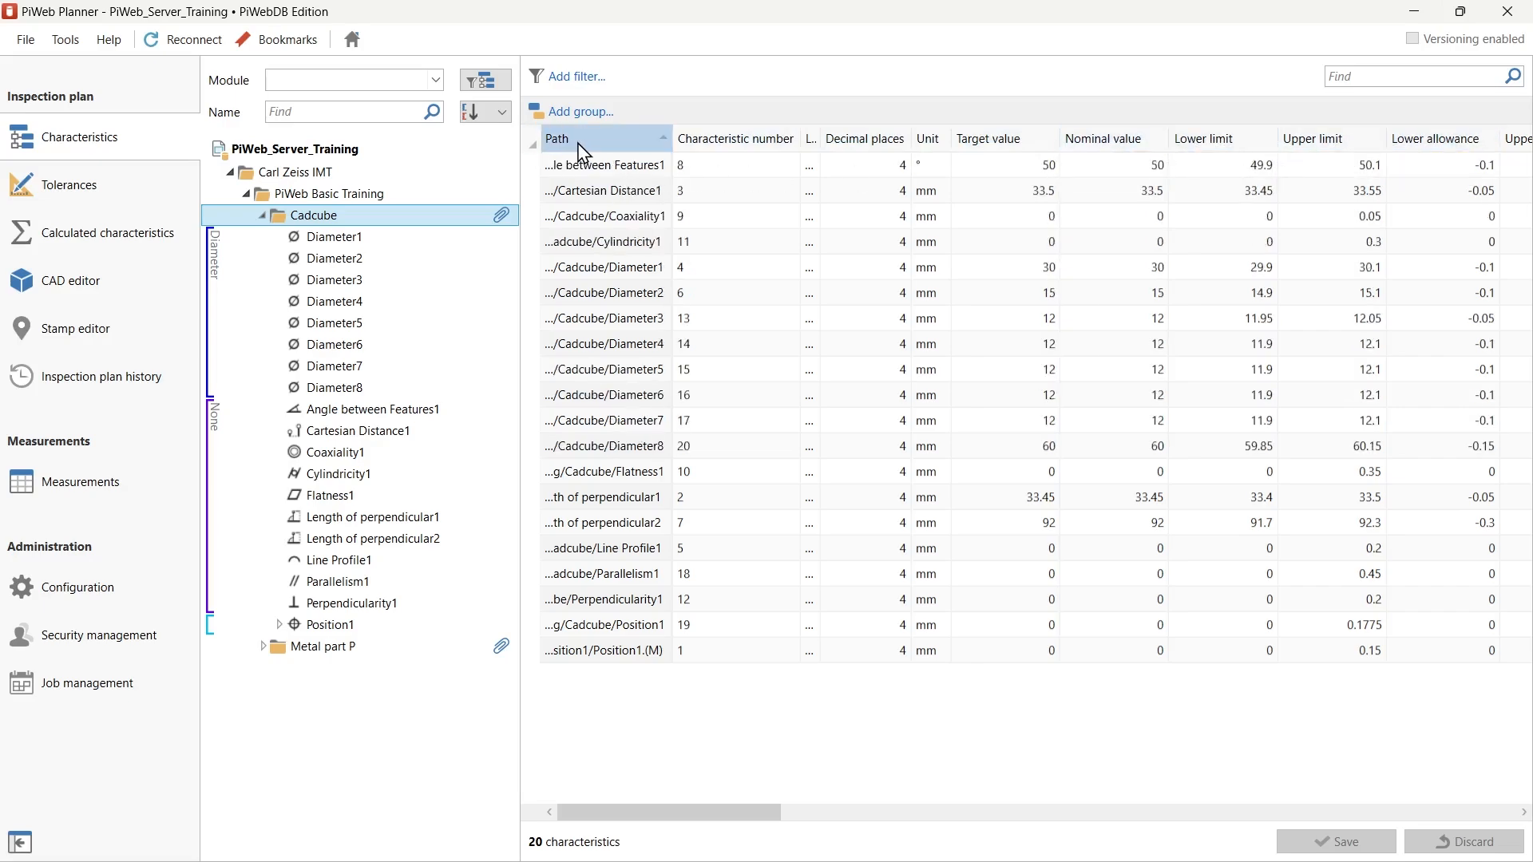
pyautogui.click(721, 148)
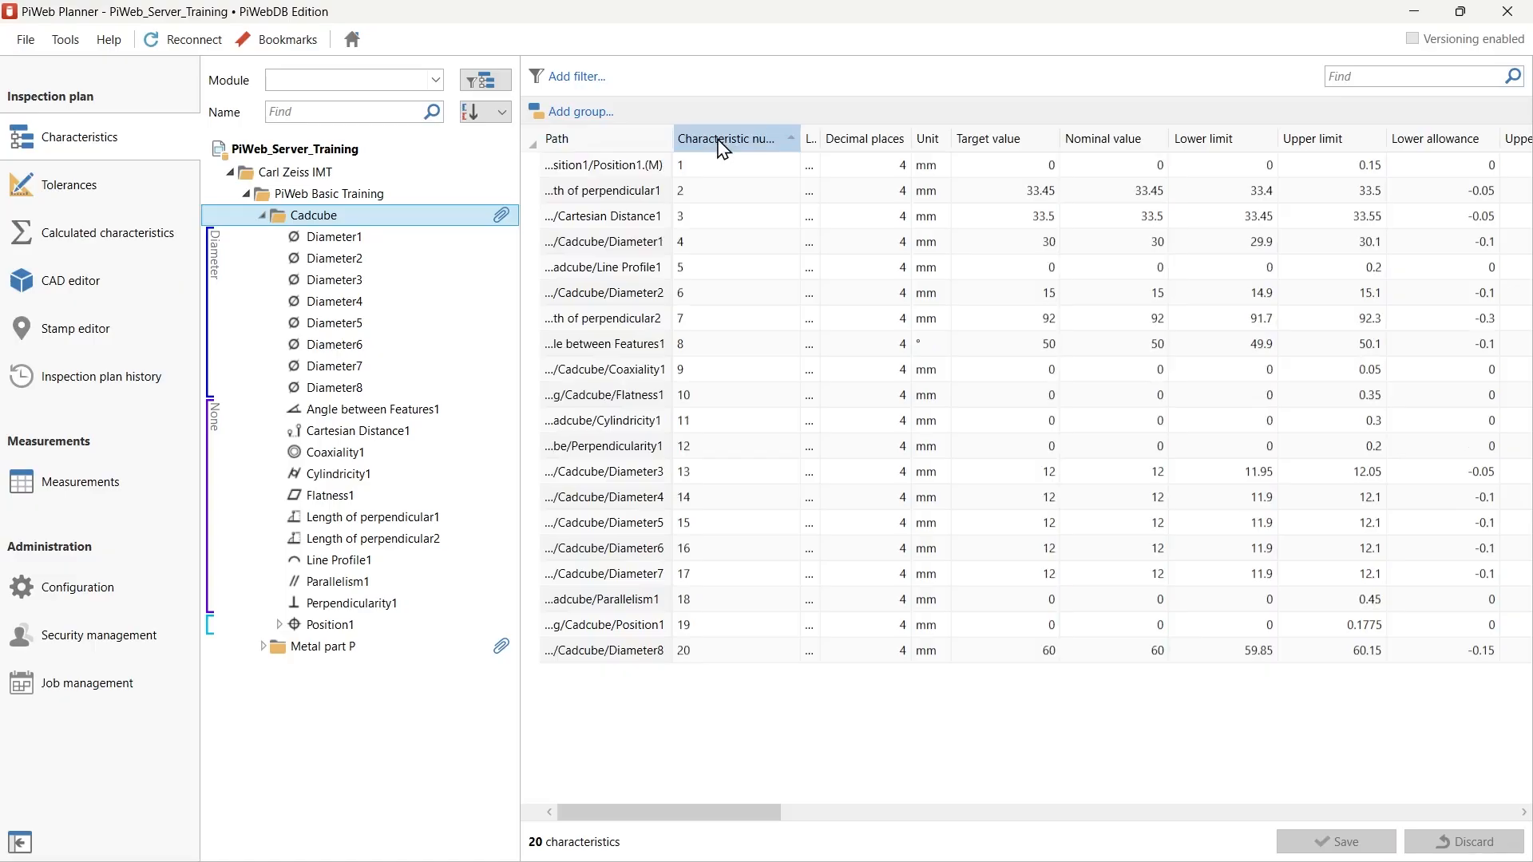
# Narrow the Characteristic number column, and auto-size all columns of the characteristics table.
pyautogui.moveTo(800, 146); pyautogui.dragTo(747, 150)
pyautogui.rightClick(799, 149)
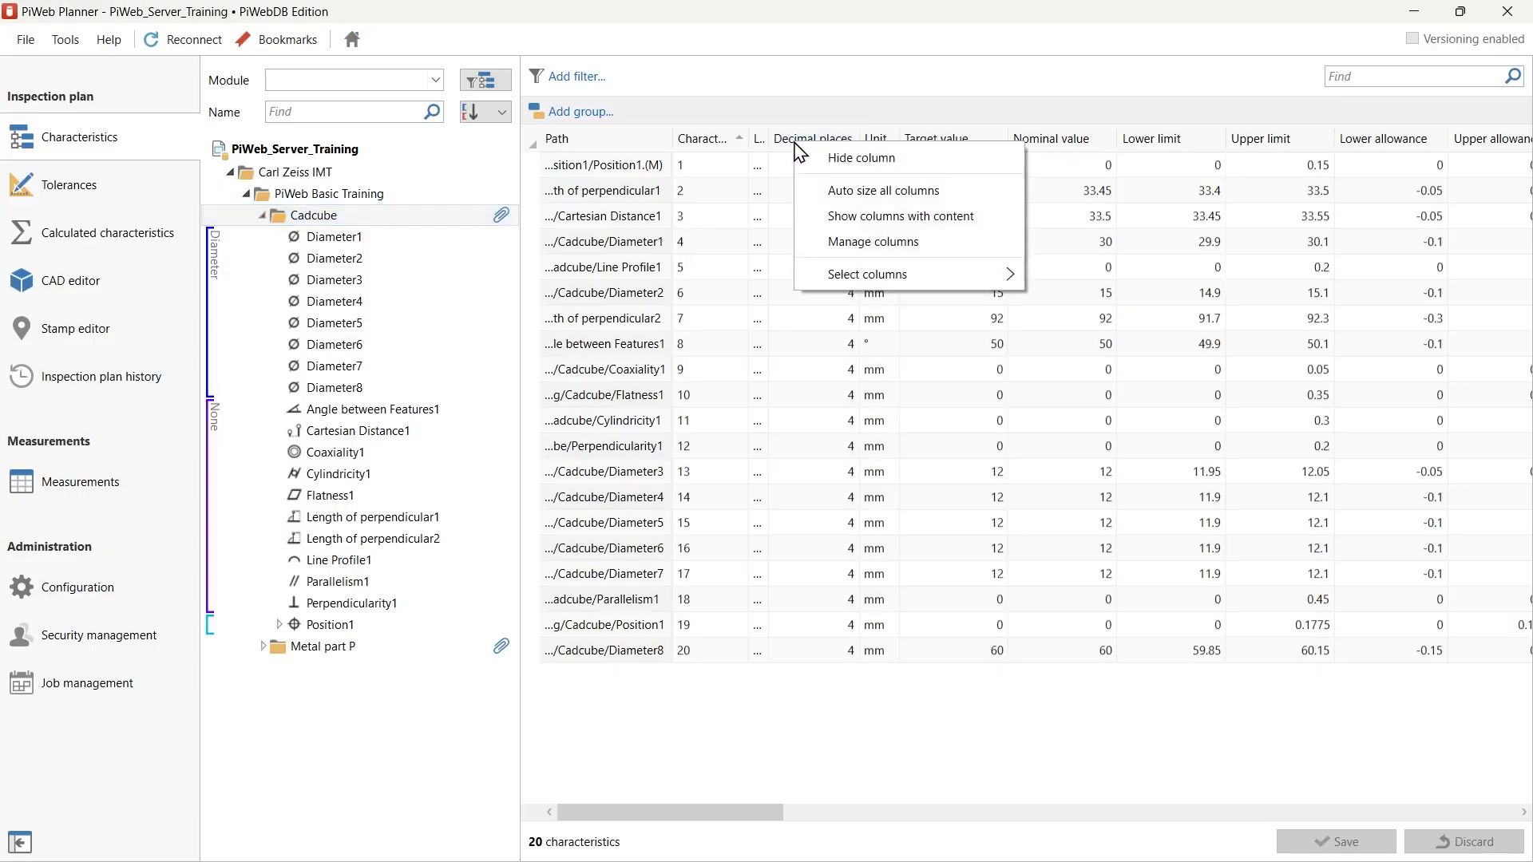
pyautogui.click(863, 191)
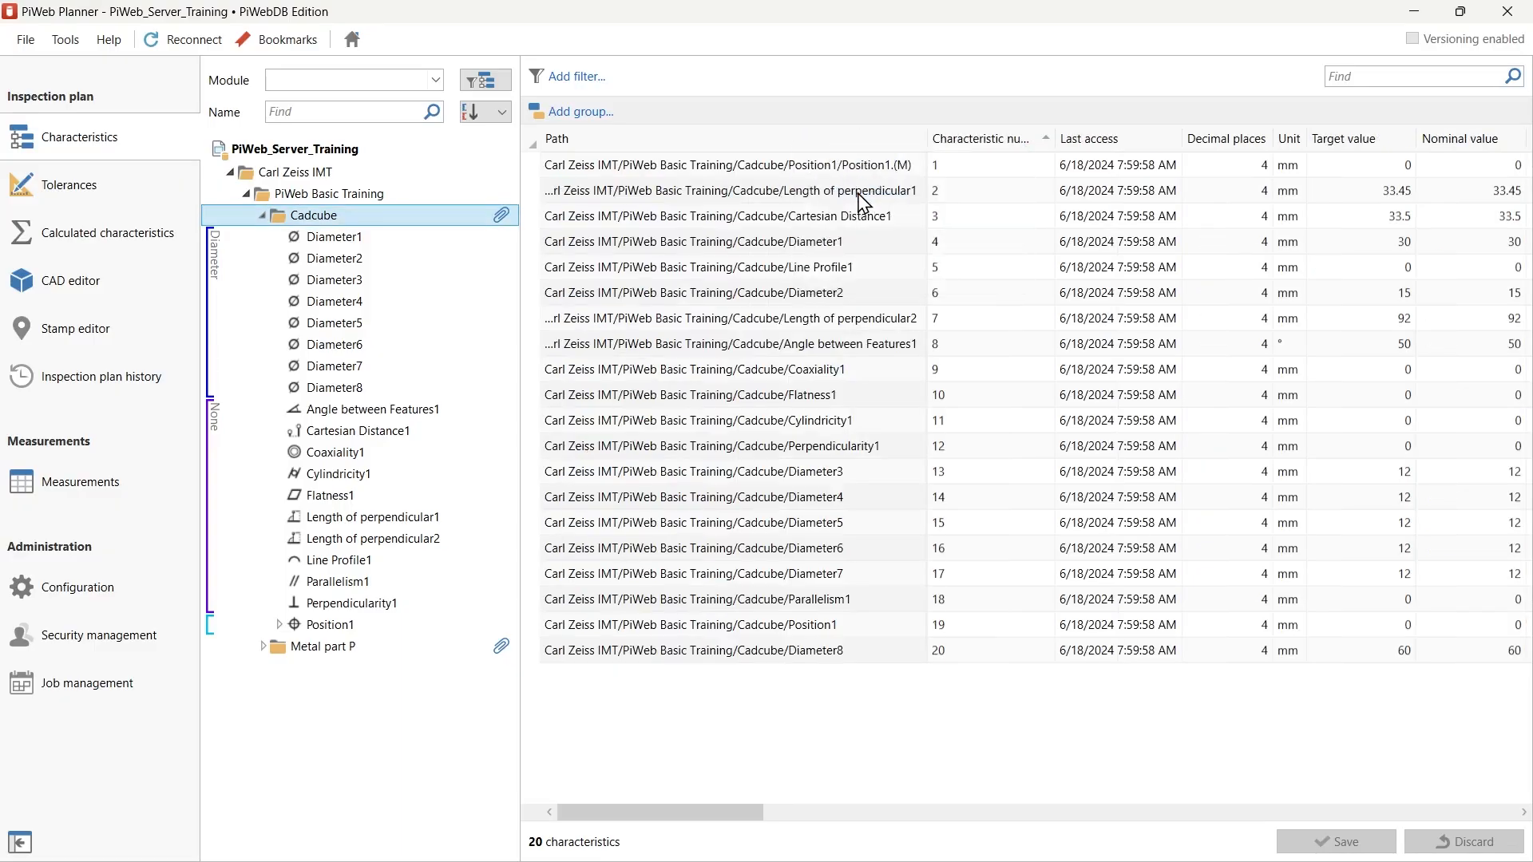
# Hide the Decimal places and Diameter columns, and set the table to show the columns with content.
pyautogui.rightClick(860, 149)
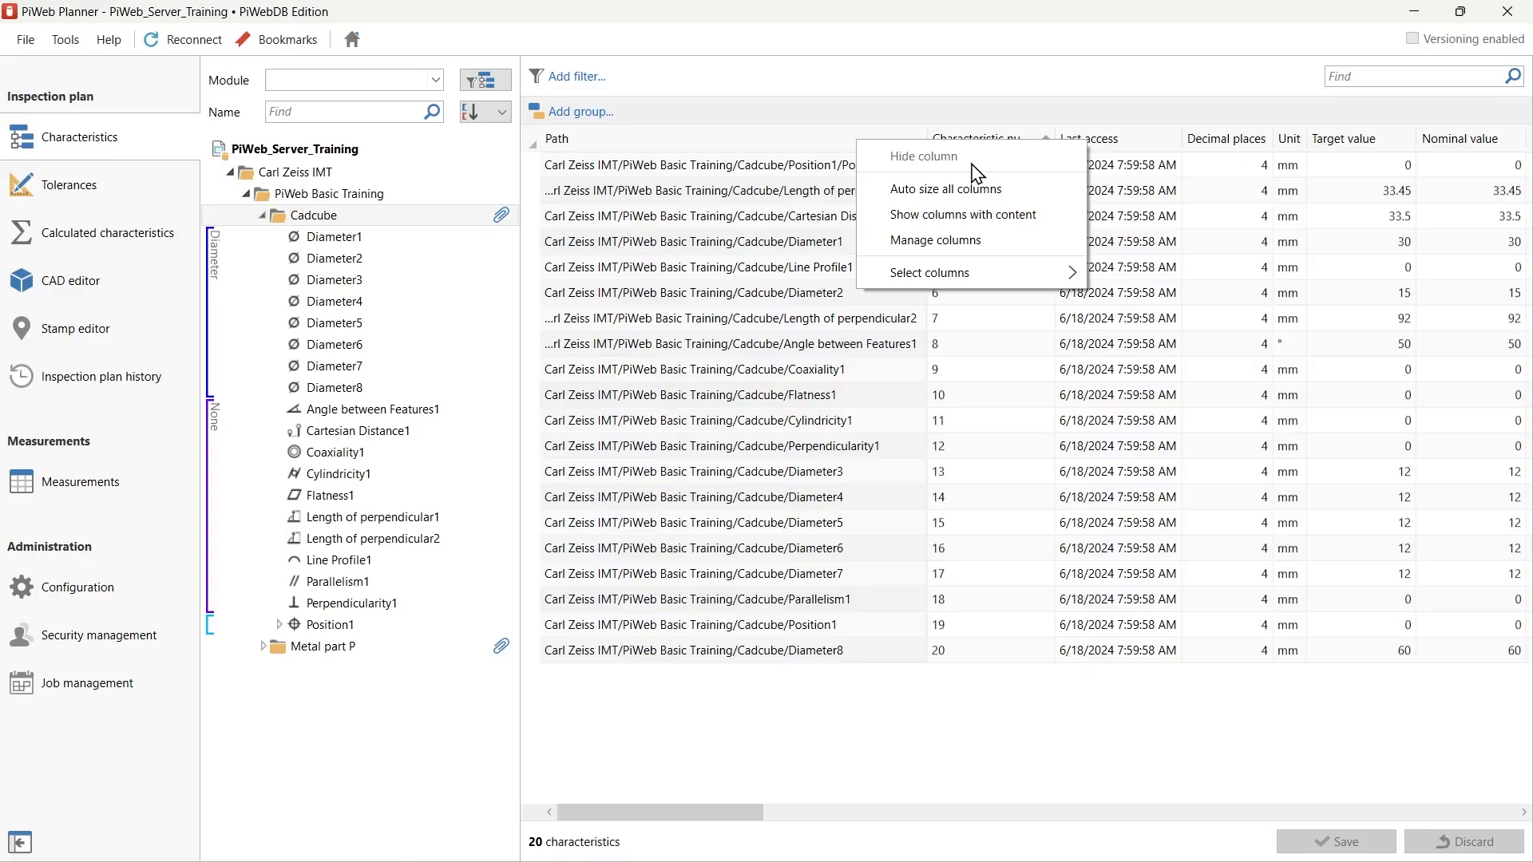
pyautogui.moveTo(1018, 278)
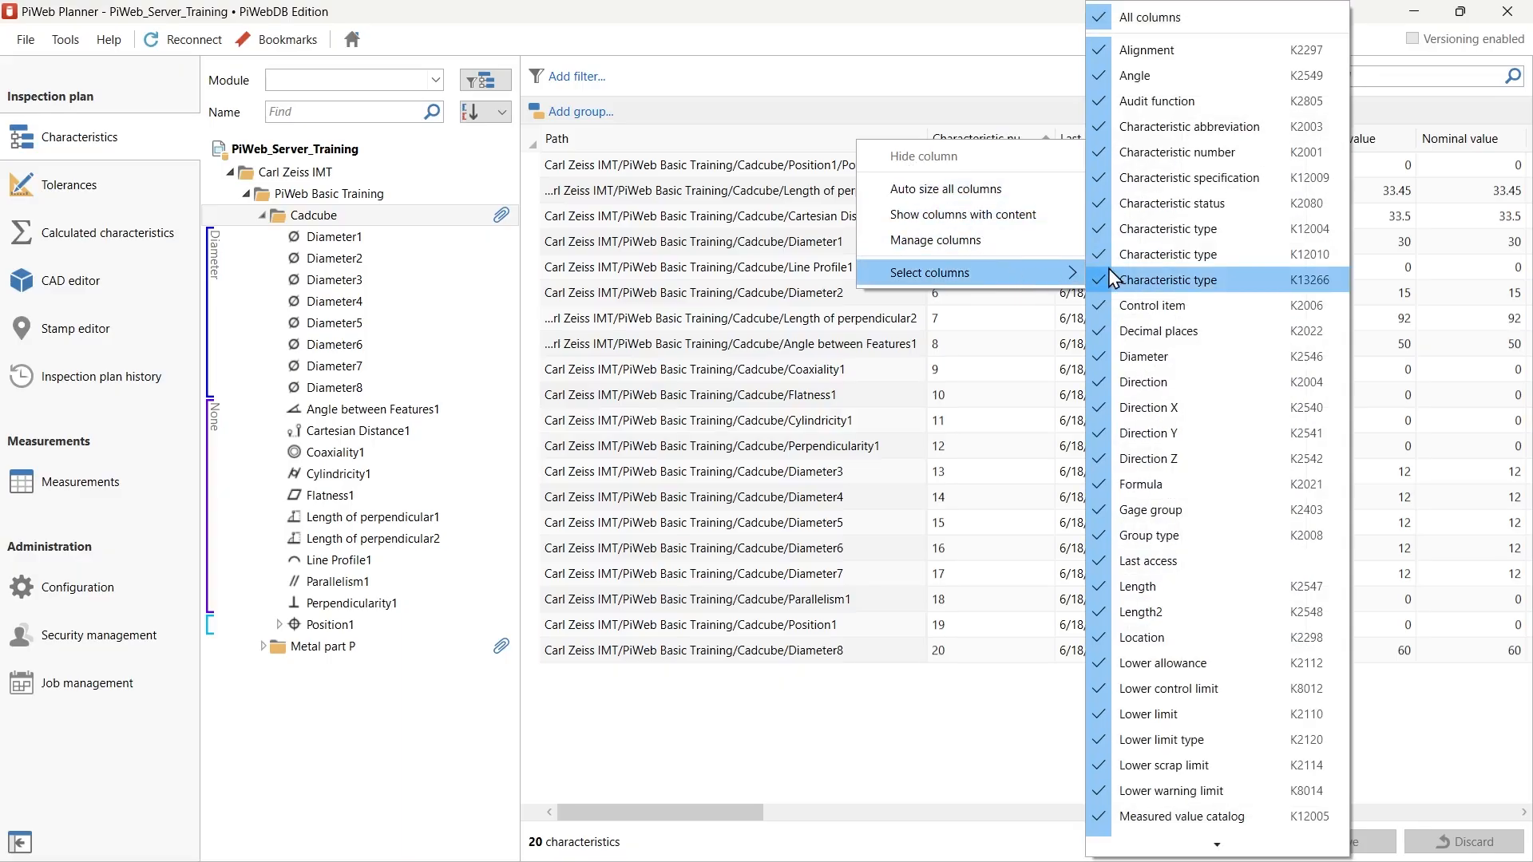
pyautogui.click(1105, 334)
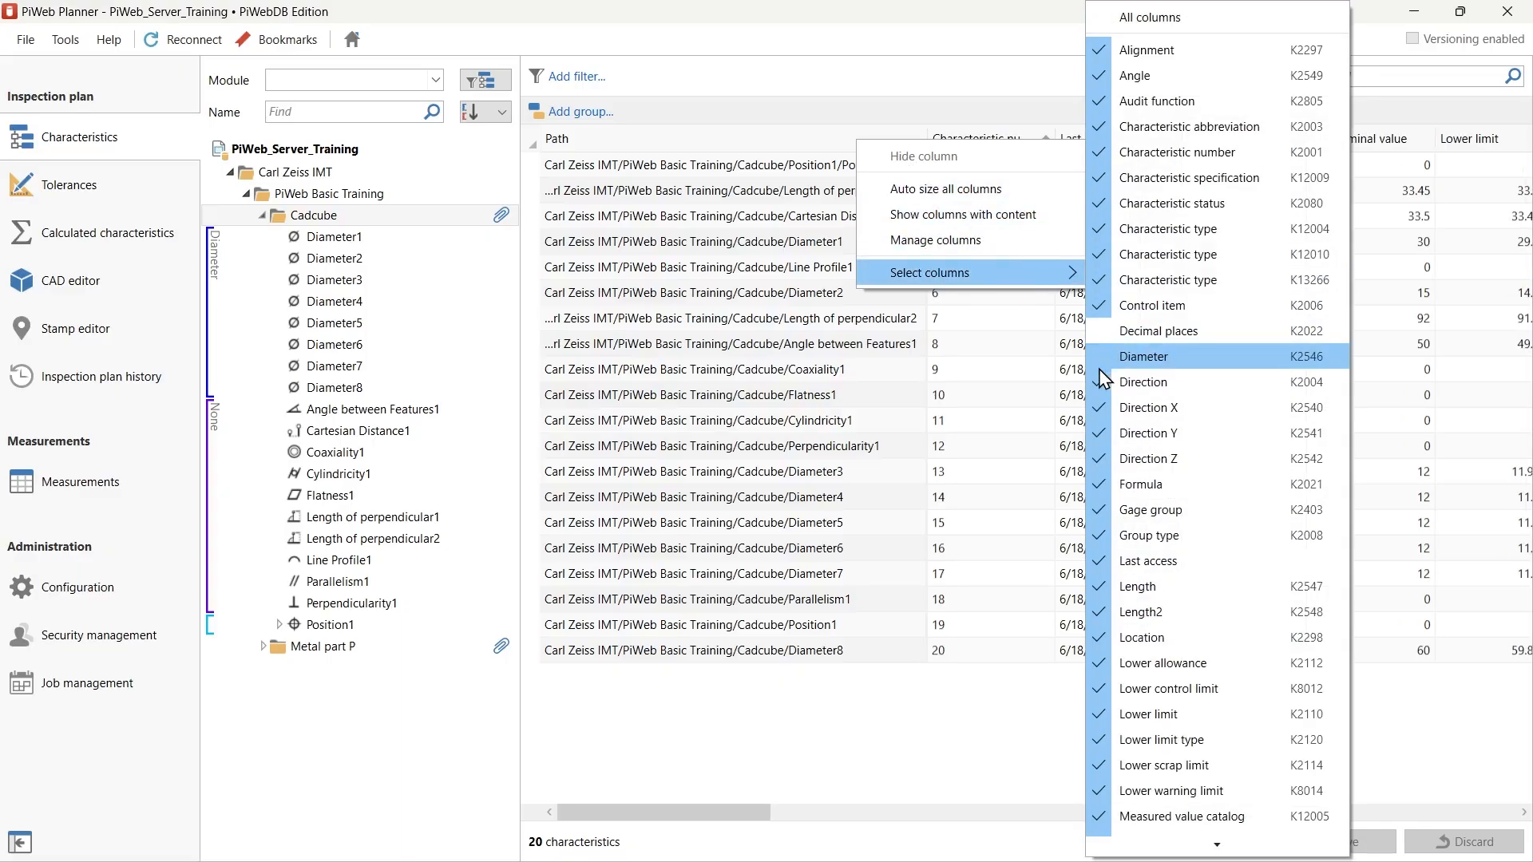
pyautogui.click(1098, 369)
pyautogui.click(1096, 399)
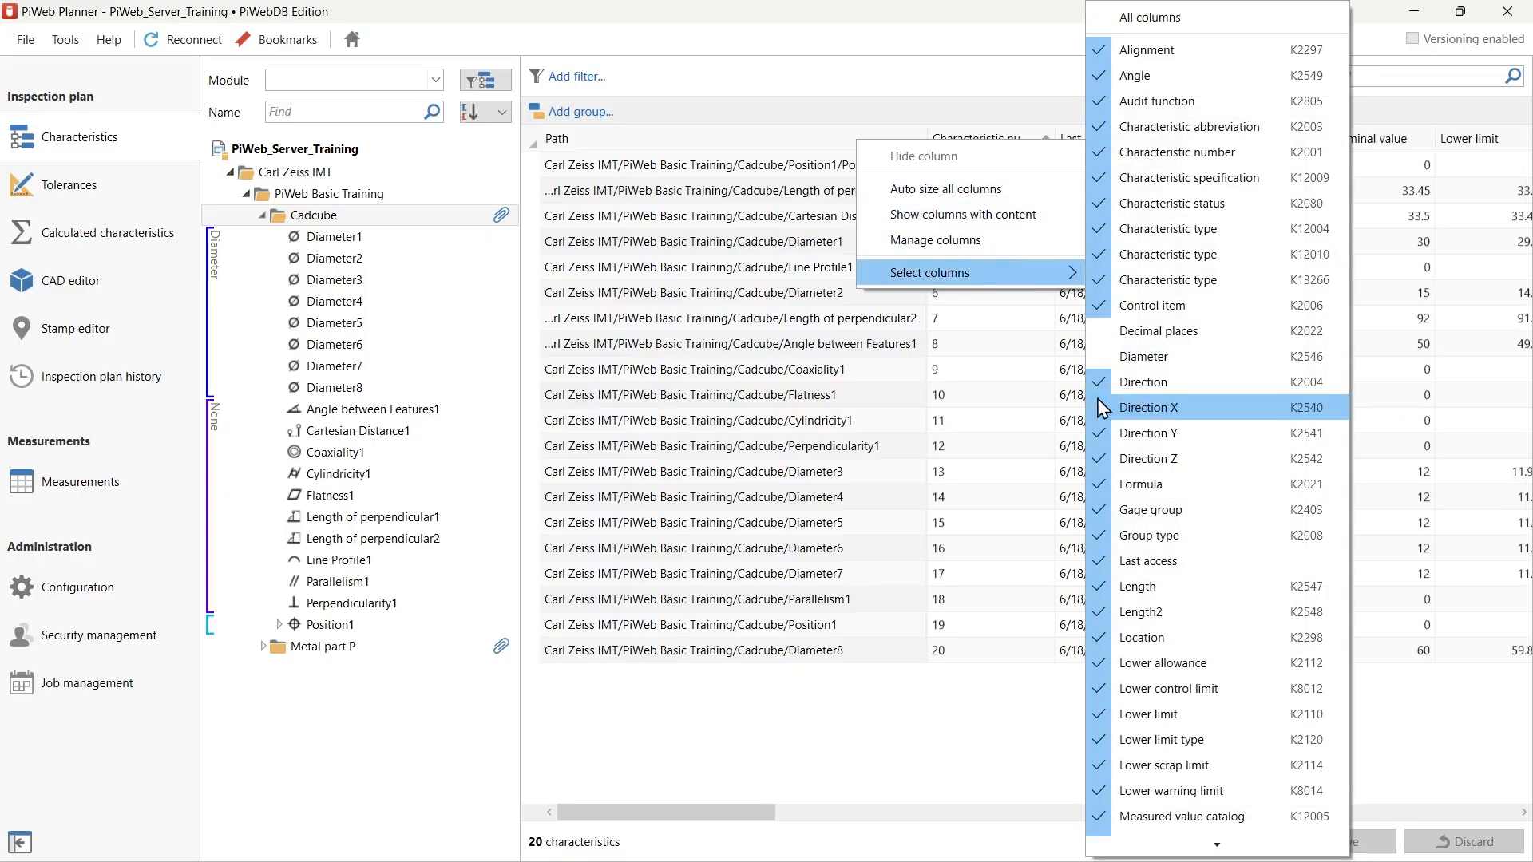
pyautogui.click(1001, 216)
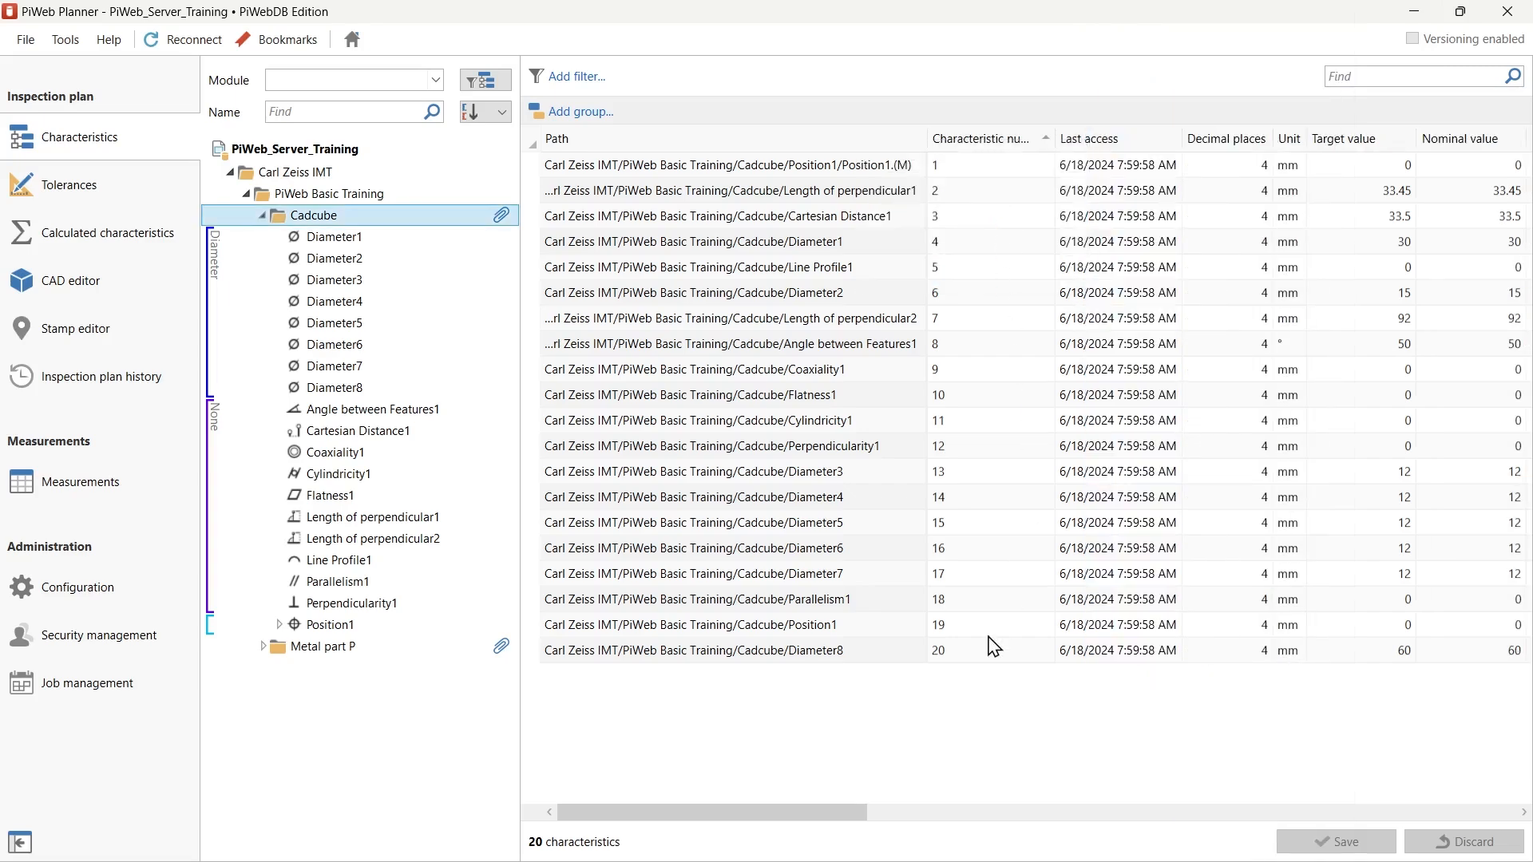
# Move the Module column in the characteristics table so that it stands directly before Upper limit.
pyautogui.moveTo(774, 813); pyautogui.dragTo(979, 814)
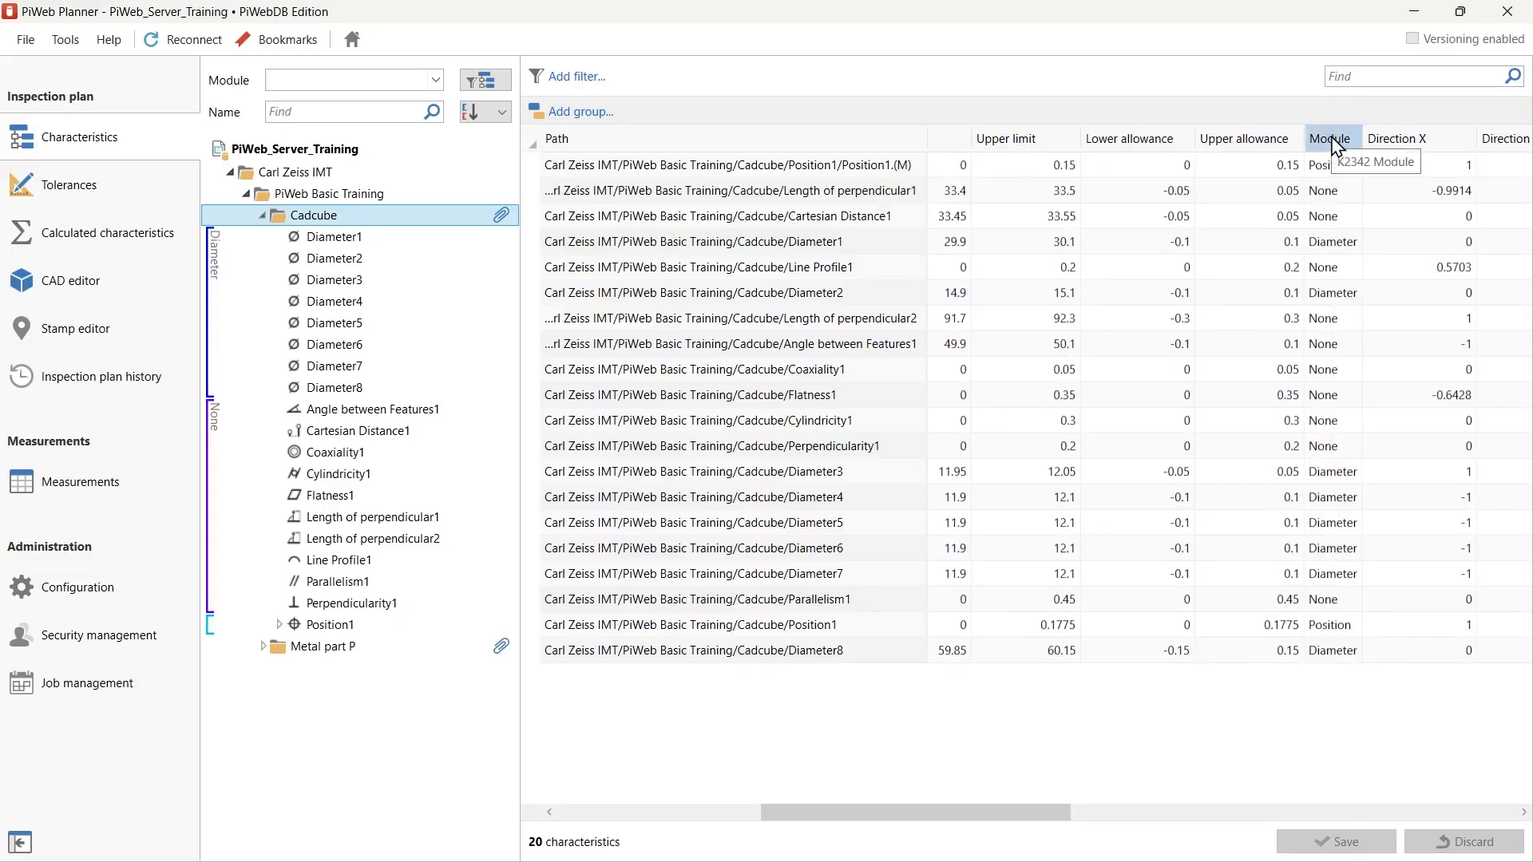
pyautogui.moveTo(1336, 146); pyautogui.dragTo(990, 146)
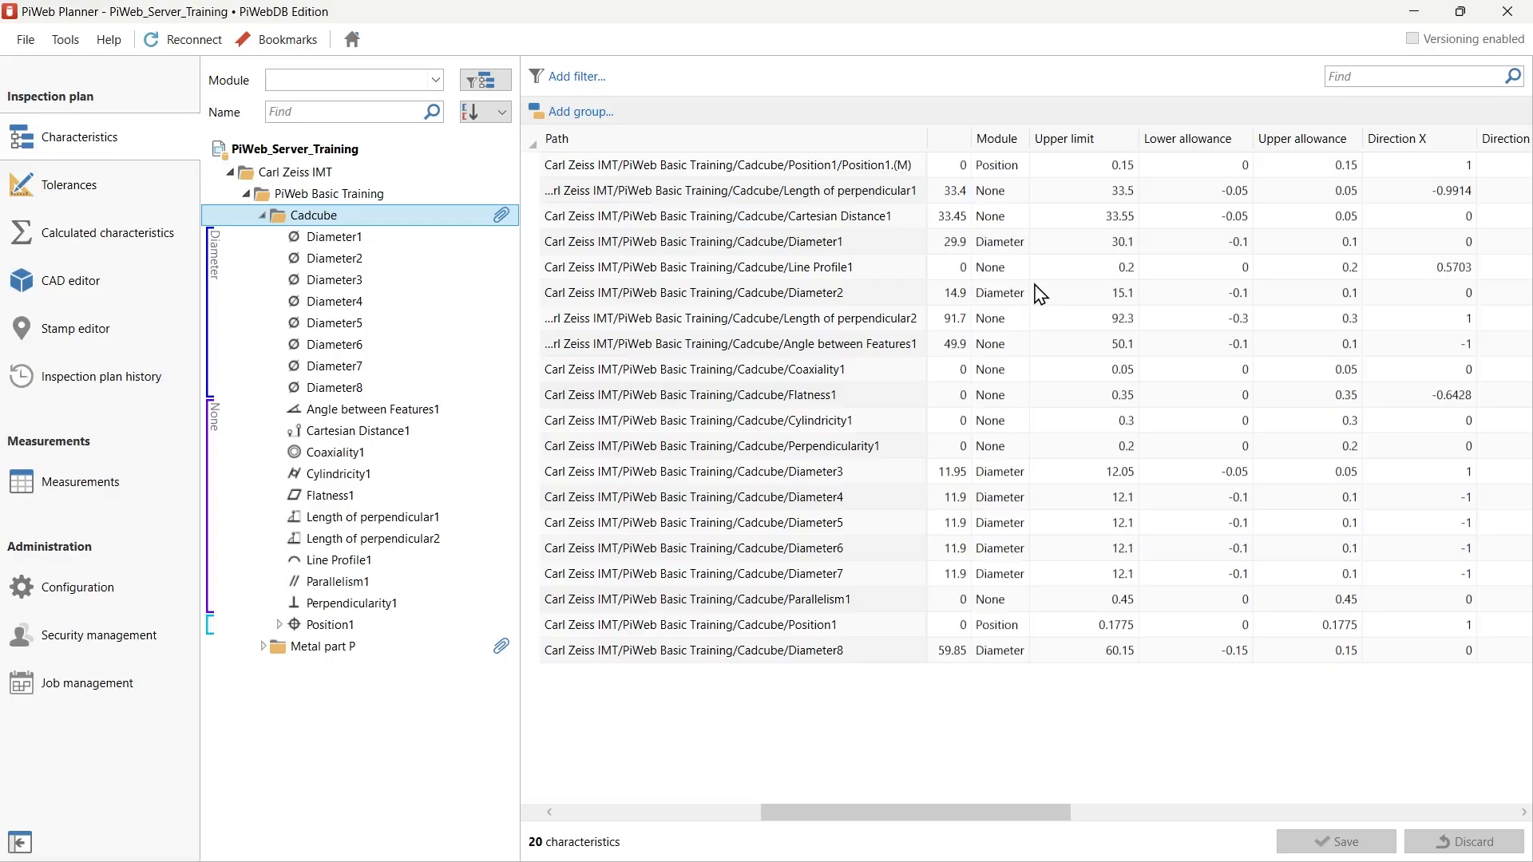
# Narrow the Path column, set the Module of Length of perpendicular2 to Length, and save the change.
pyautogui.moveTo(926, 139); pyautogui.dragTo(786, 140)
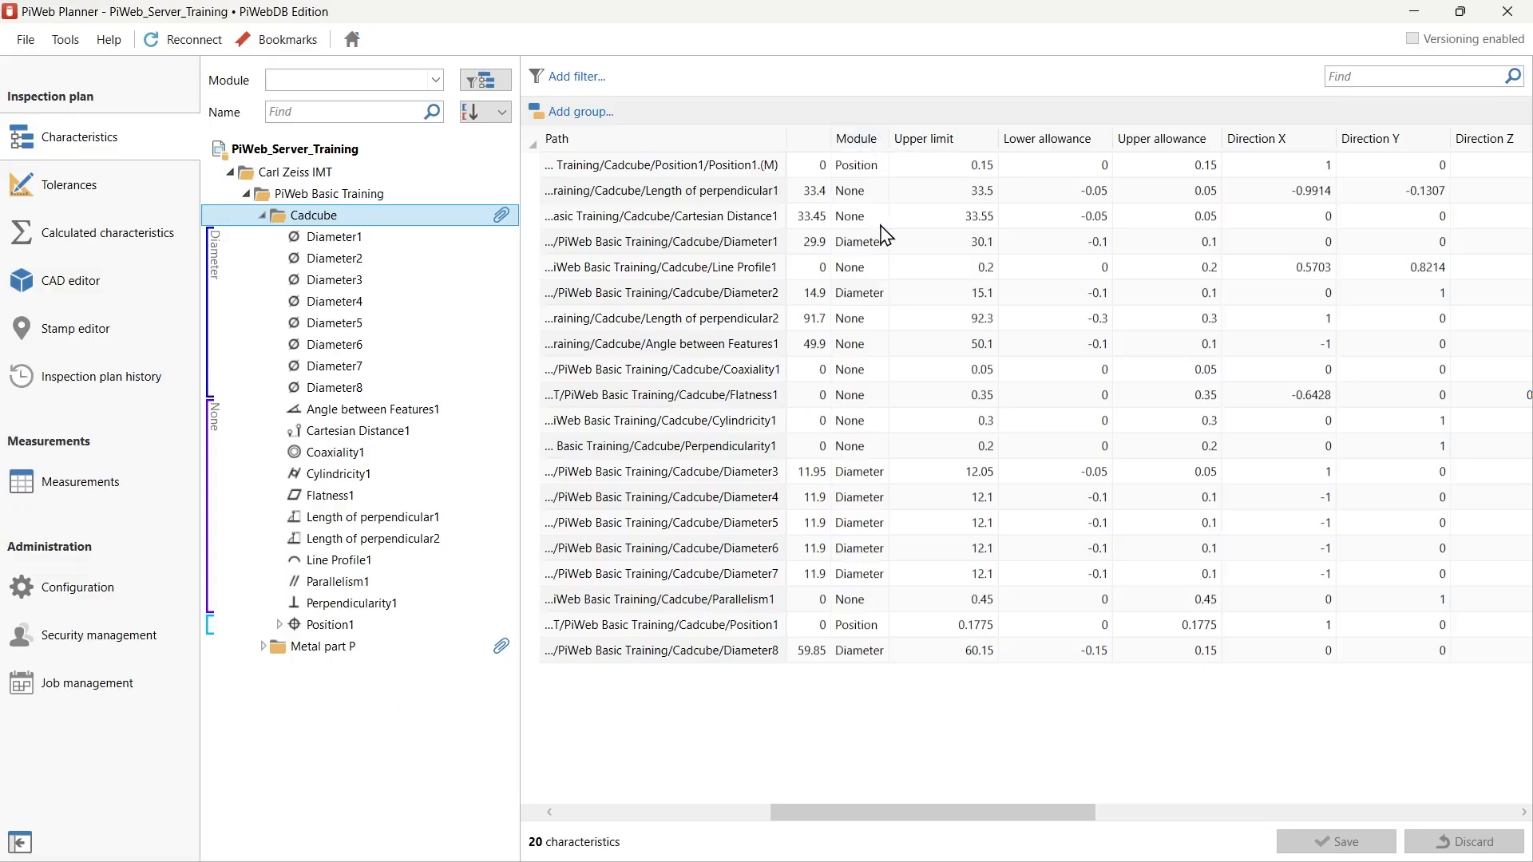
pyautogui.doubleClick(854, 319)
pyautogui.write('Length')
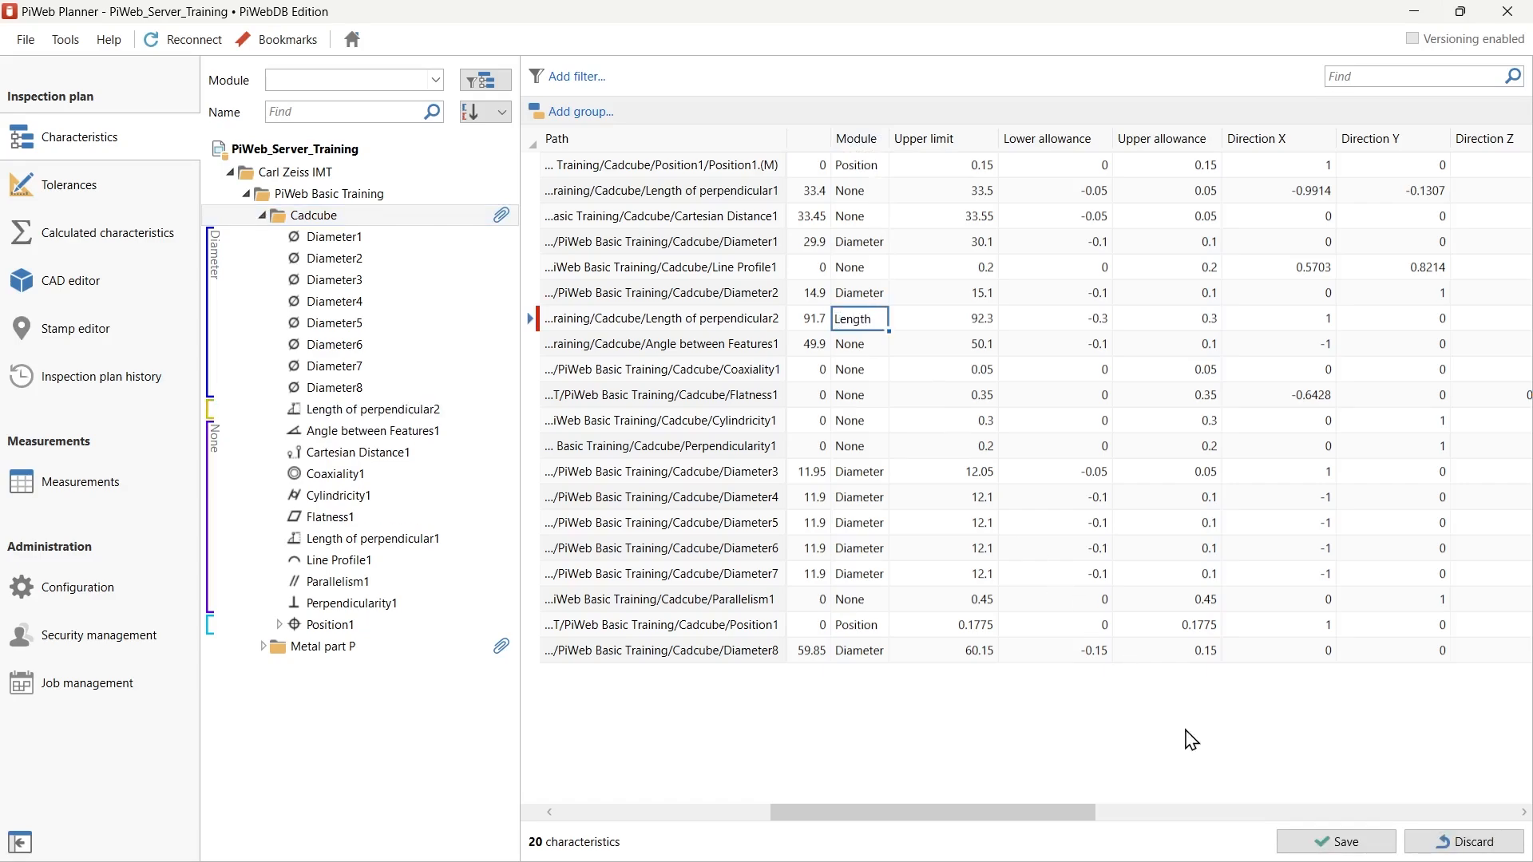
pyautogui.click(1340, 849)
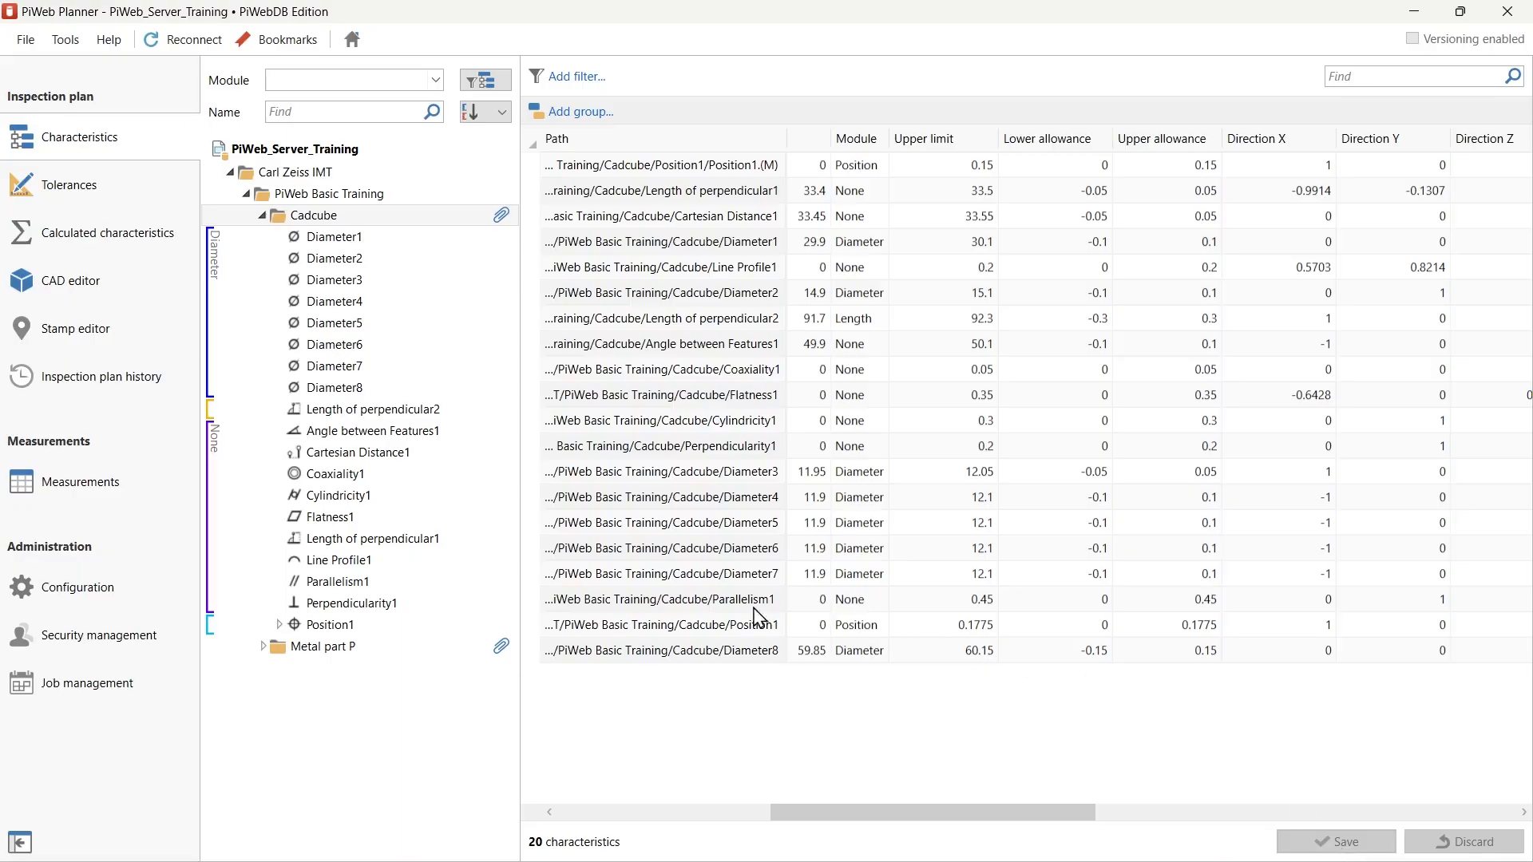
# Open the measurements of the Cadcube part, look over the selectable columns, and sort the measurements by Time/Date in ascending order.
pyautogui.click(118, 495)
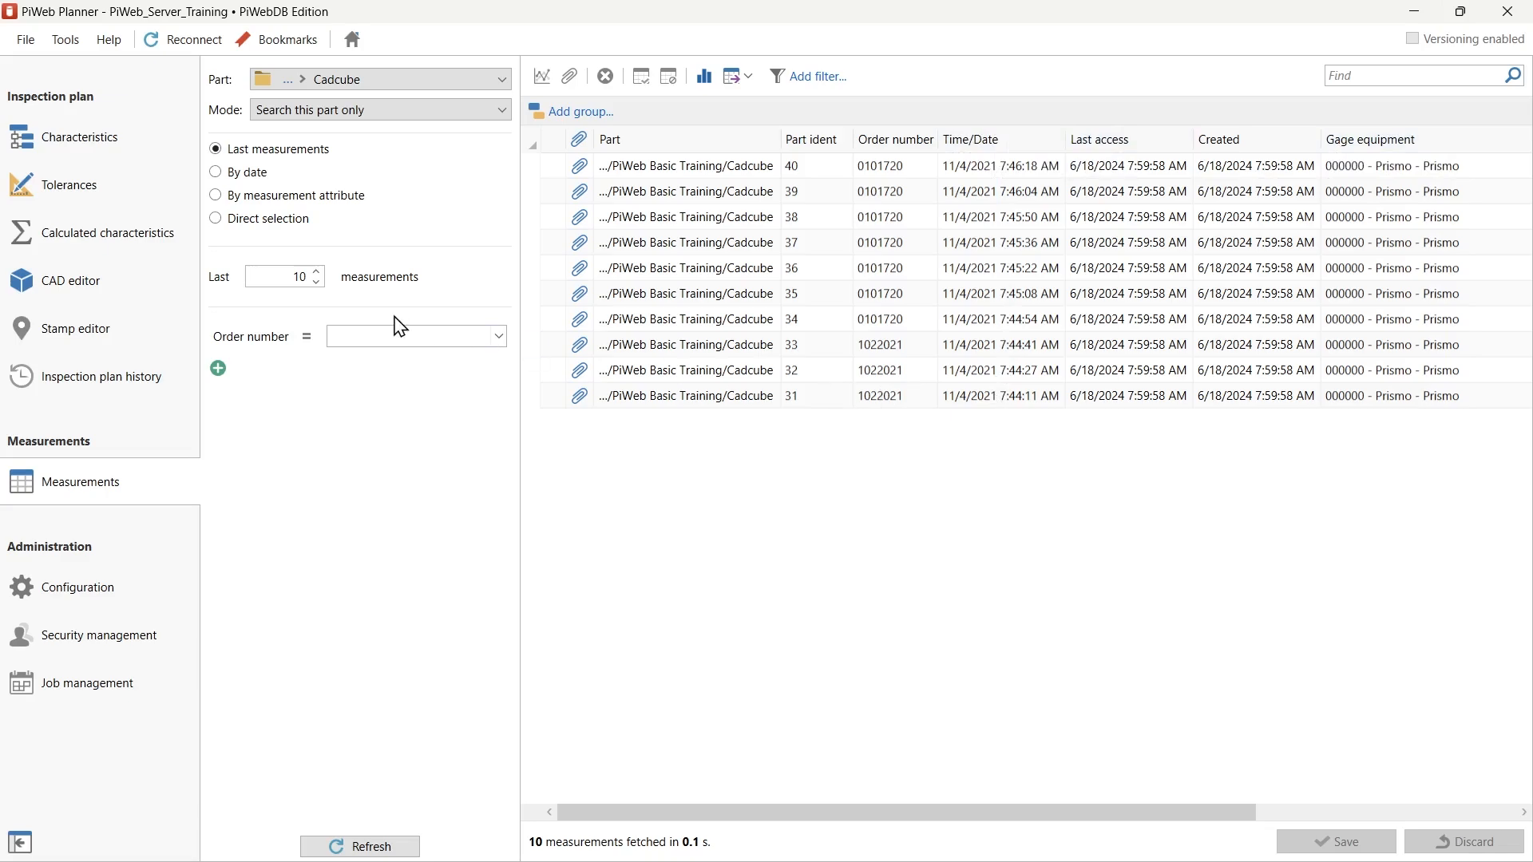
pyautogui.click(298, 280)
pyautogui.click(699, 150)
pyautogui.rightClick(698, 150)
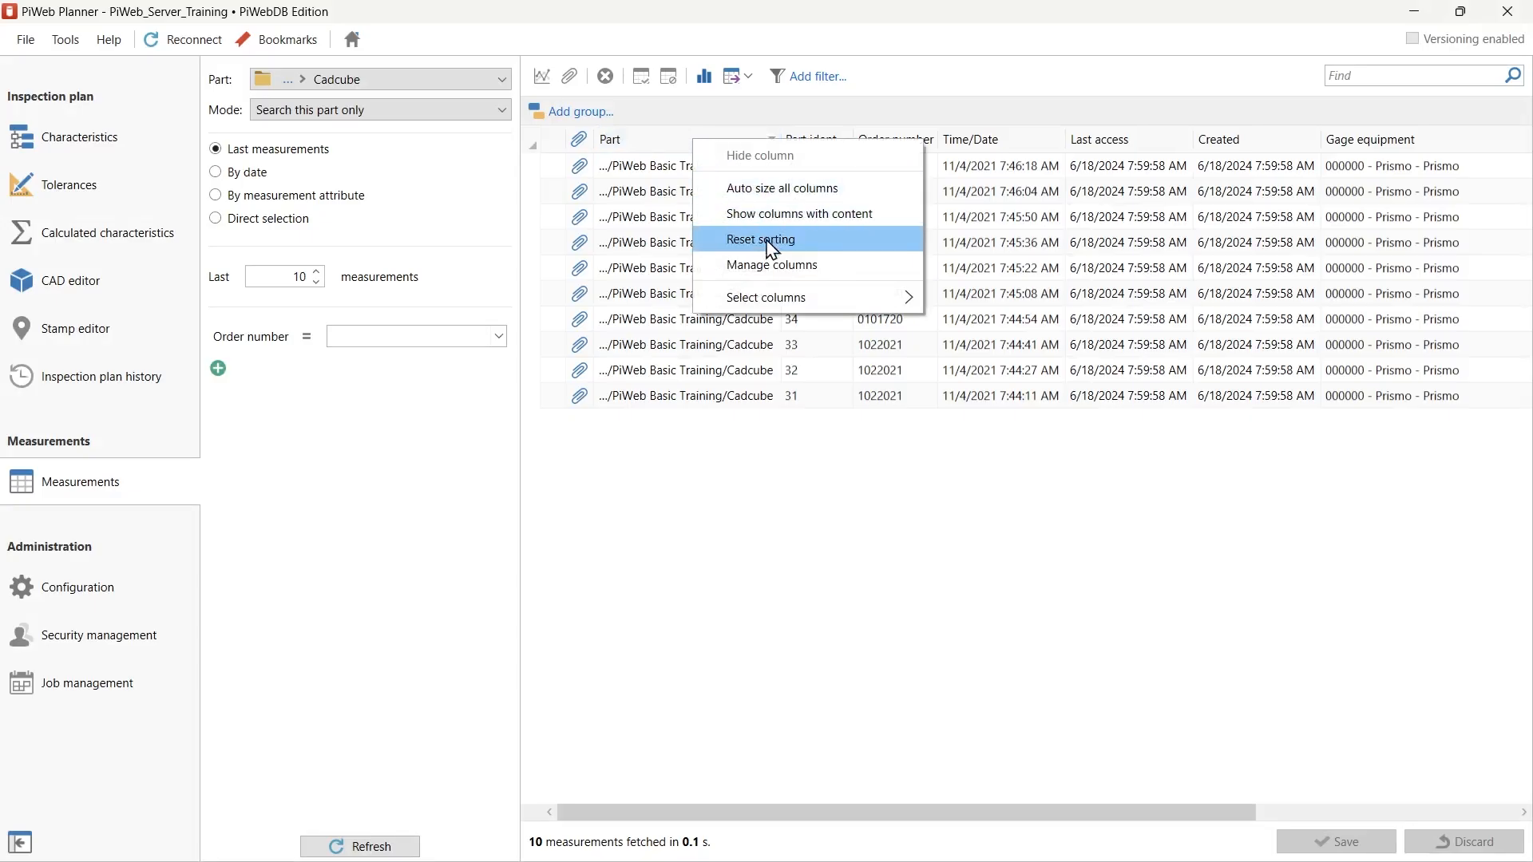
pyautogui.moveTo(771, 304)
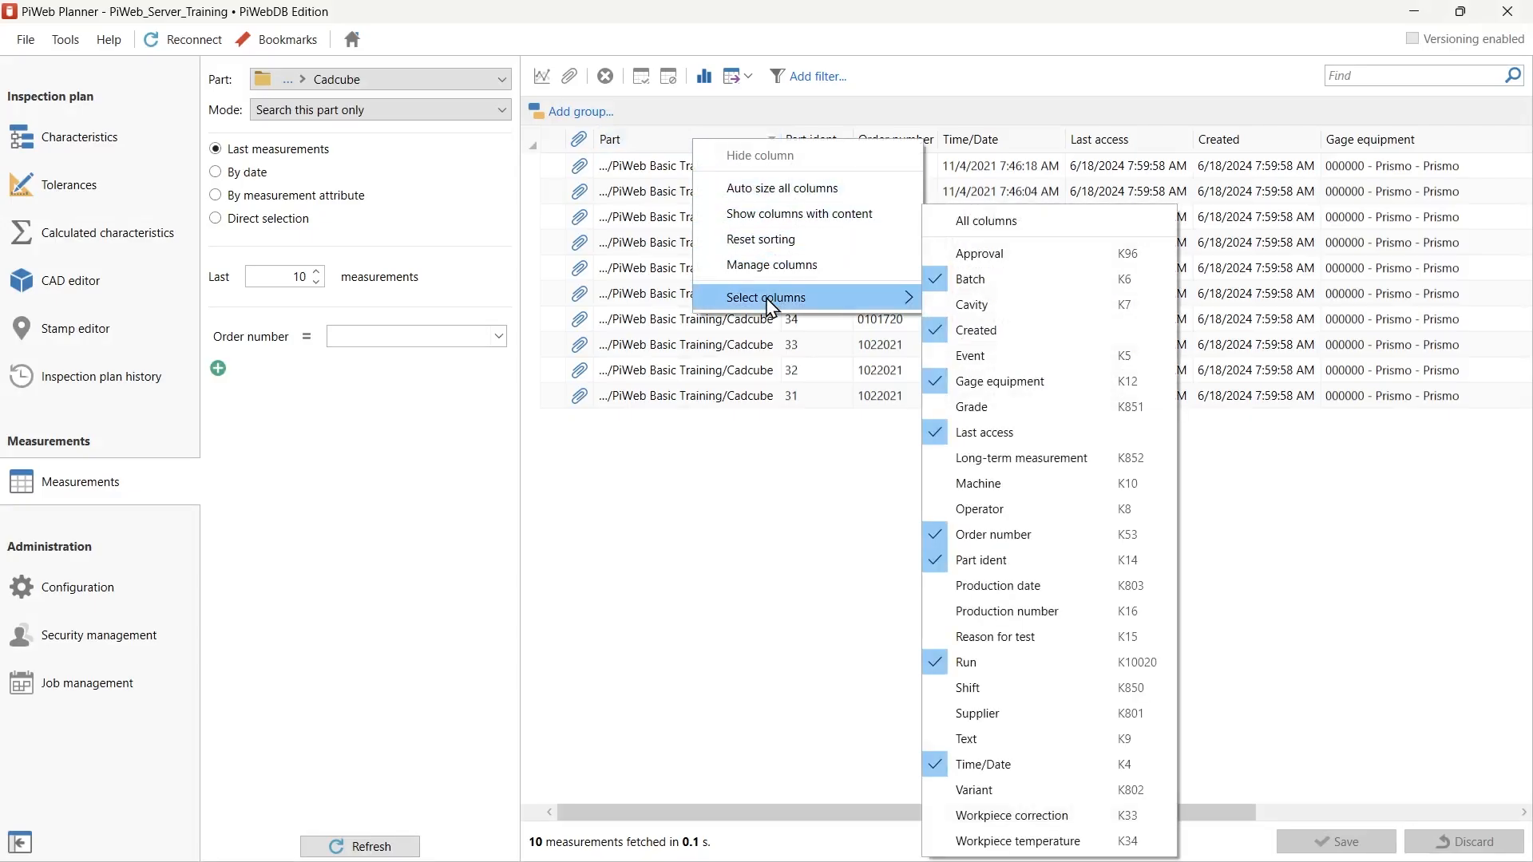
pyautogui.click(1042, 152)
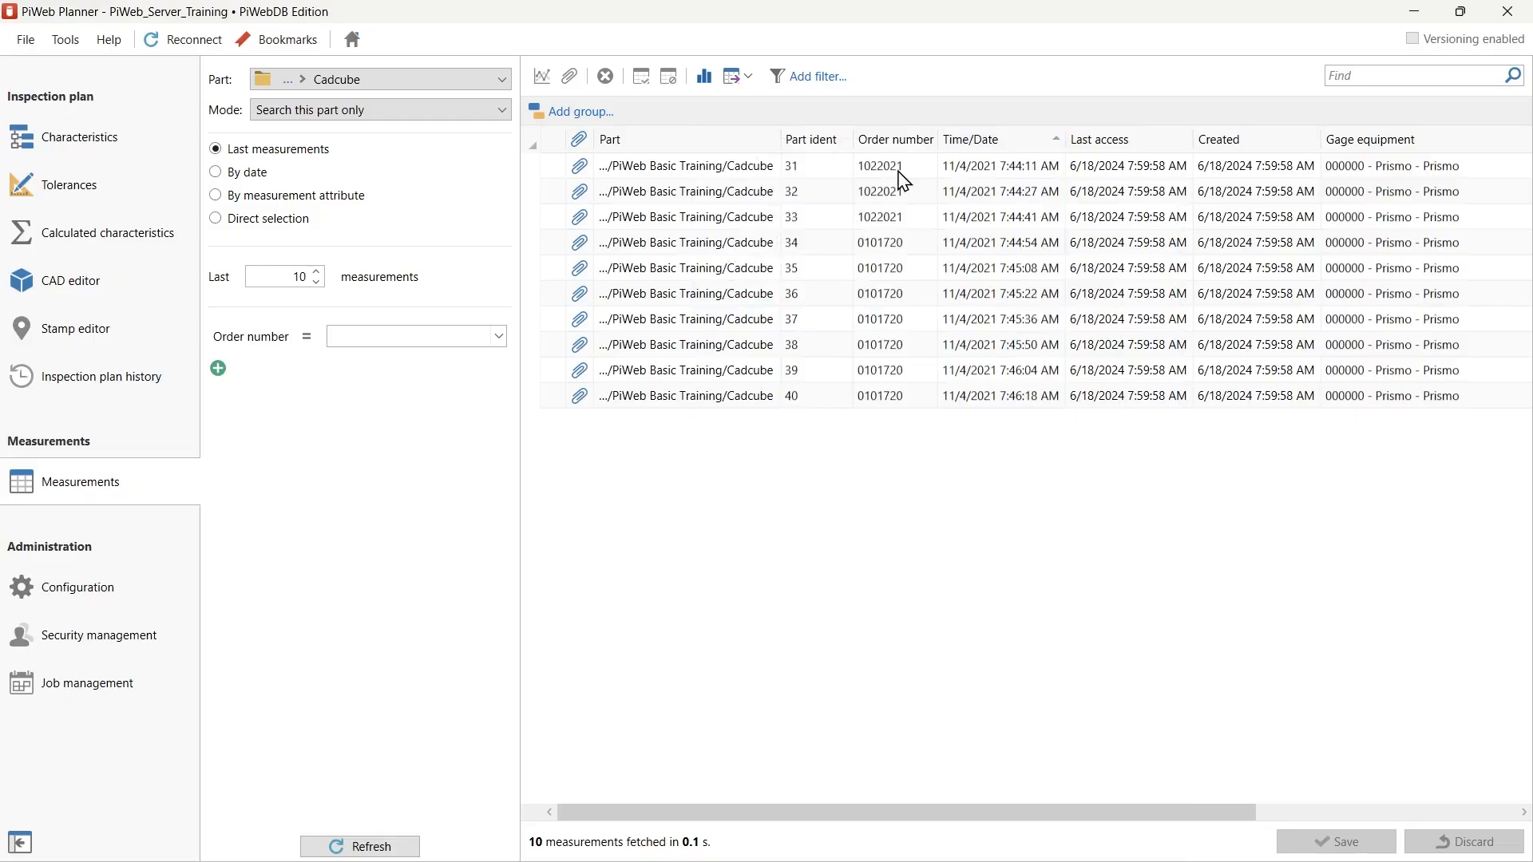
# Open the order number of the first listed measurement for editing and try to fill it down to the row below.
pyautogui.doubleClick(899, 170)
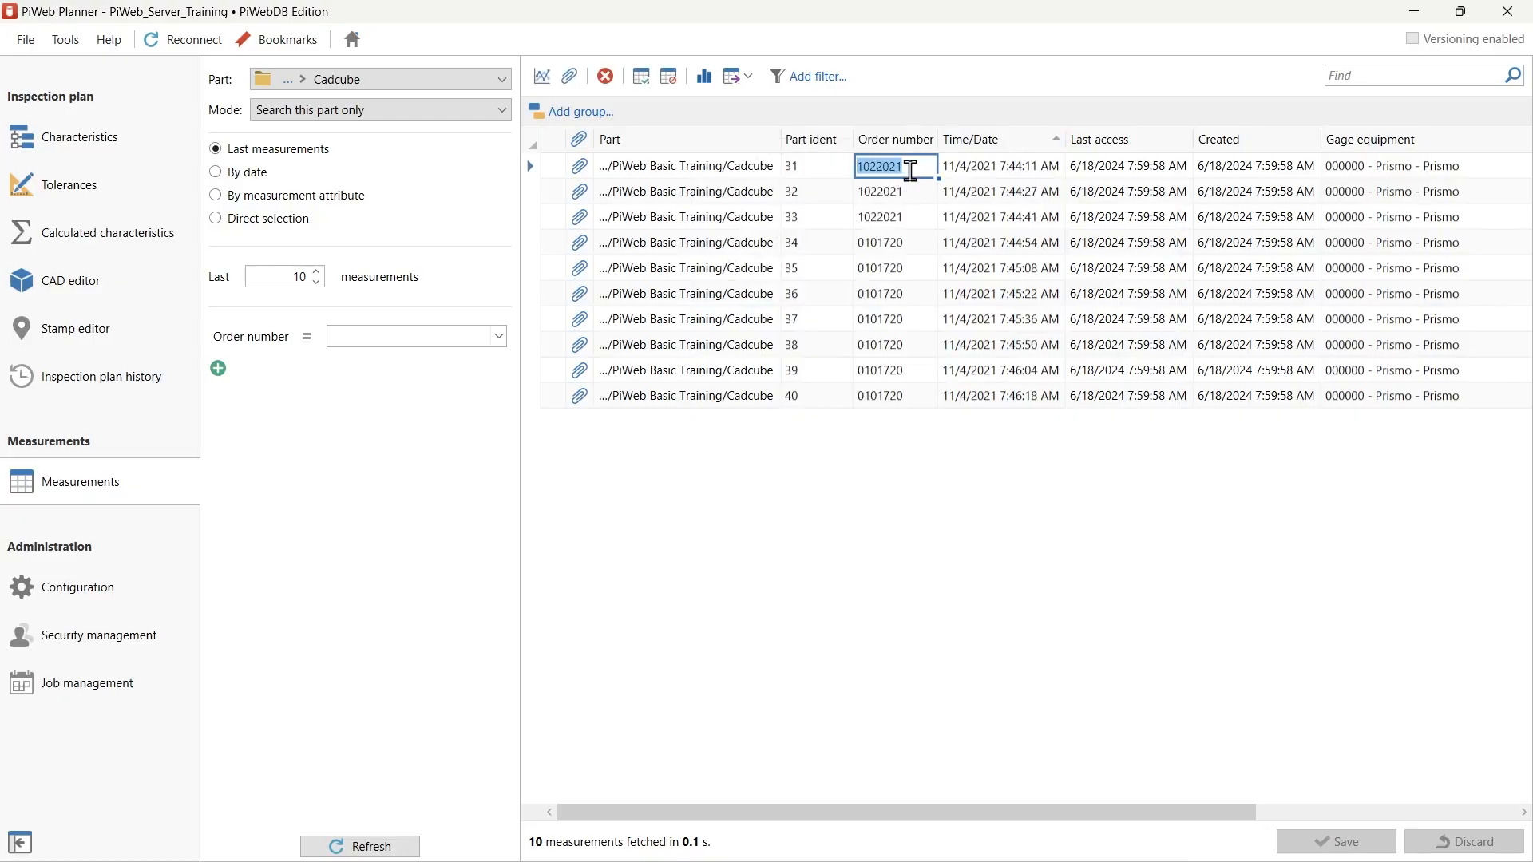
pyautogui.moveTo(940, 179); pyautogui.dragTo(933, 209)
# Try the measurement searches by date and by measurement attribute, and choose the ten newest measurements by direct selection.
pyautogui.click(216, 173)
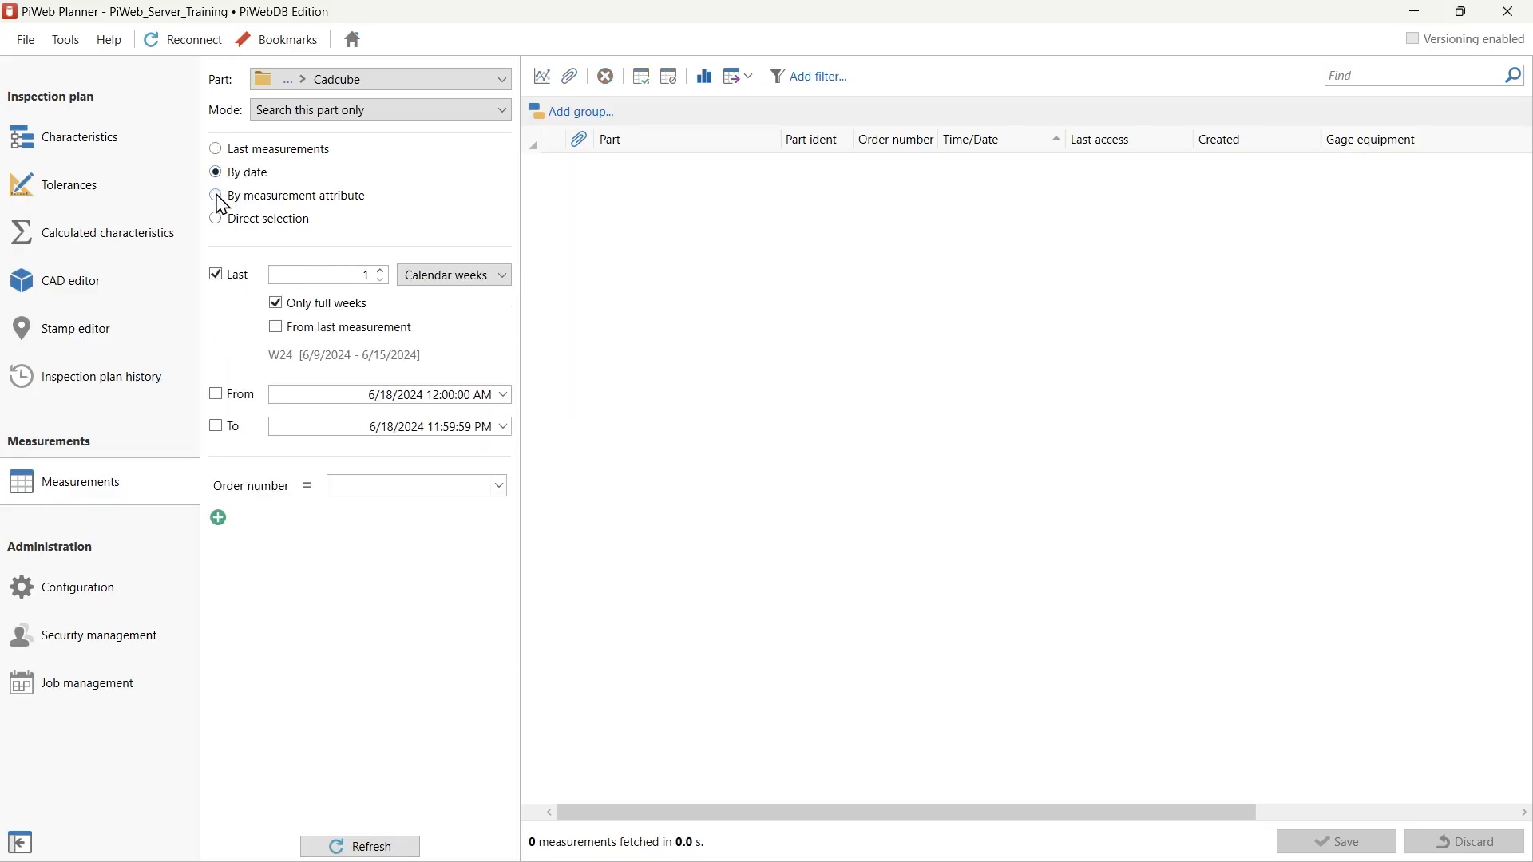
pyautogui.click(217, 196)
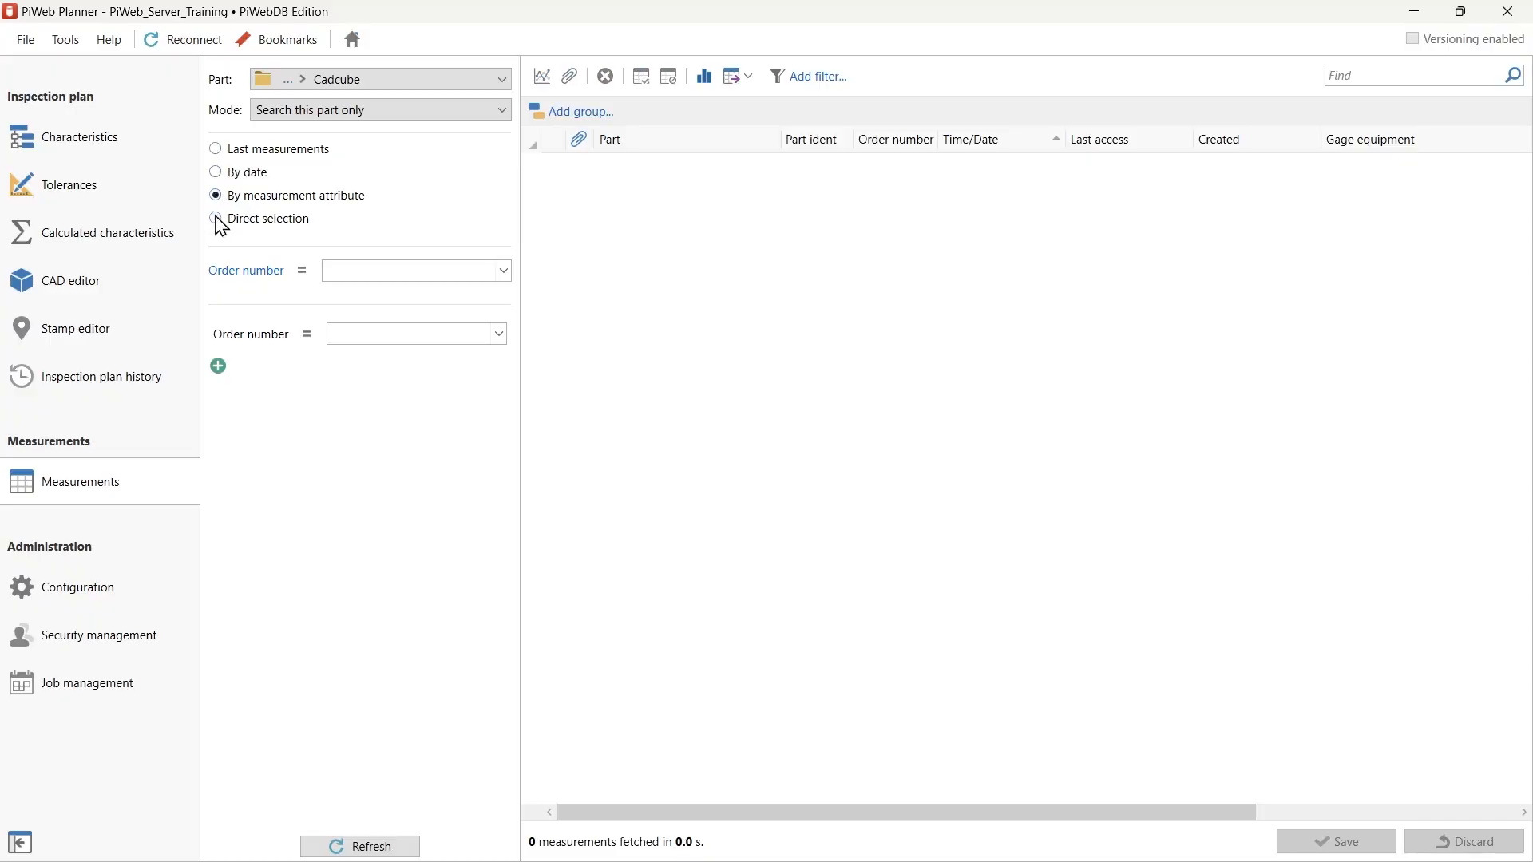
pyautogui.click(216, 223)
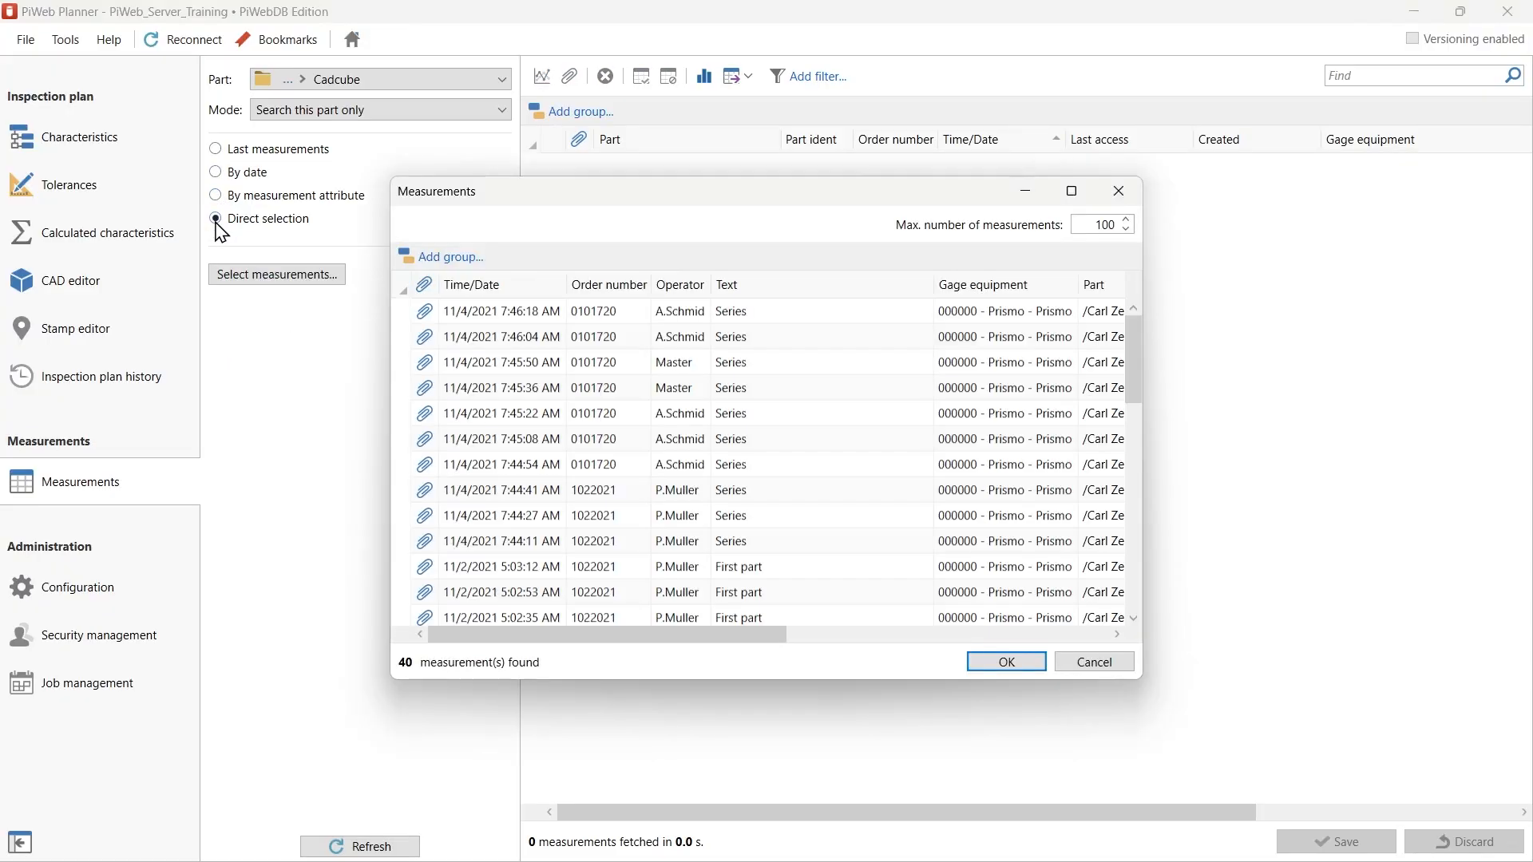
pyautogui.moveTo(515, 317); pyautogui.dragTo(509, 547)
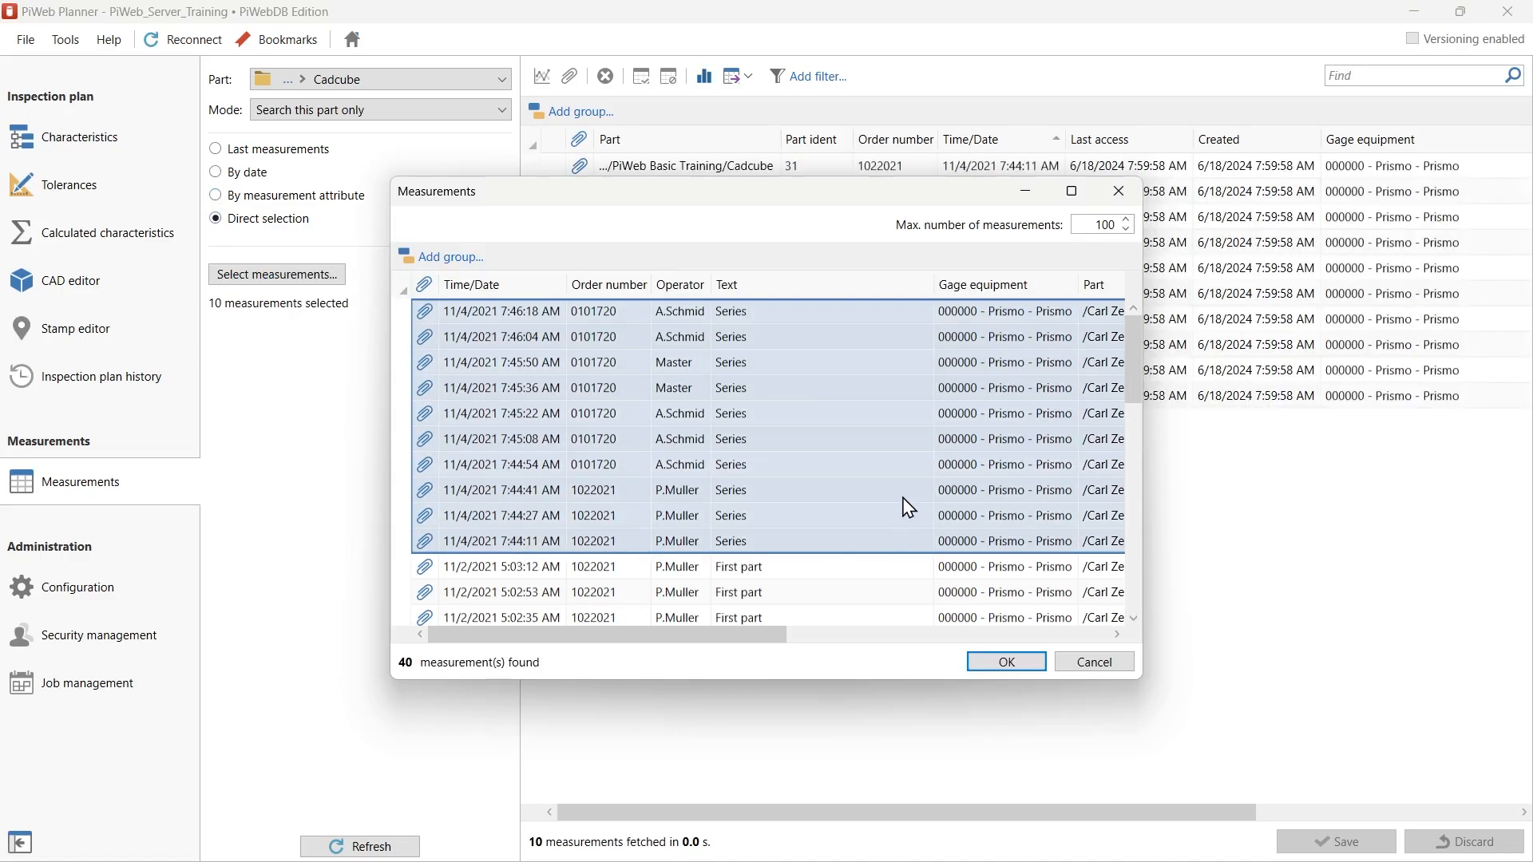
pyautogui.click(1011, 669)
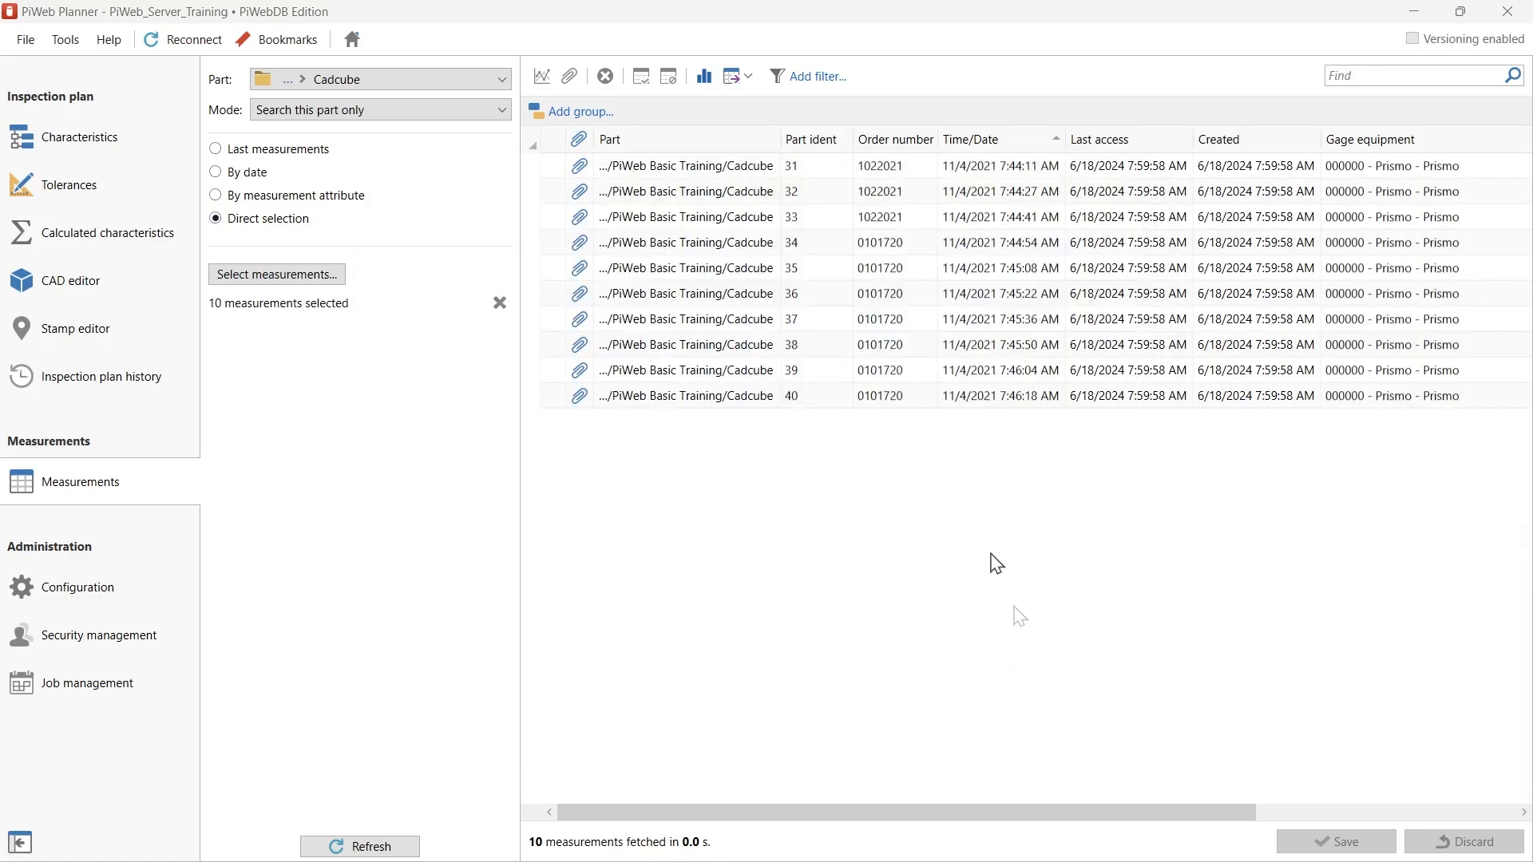
# Set the search to last measurements with a limit of 200.
pyautogui.click(219, 150)
pyautogui.click(285, 278)
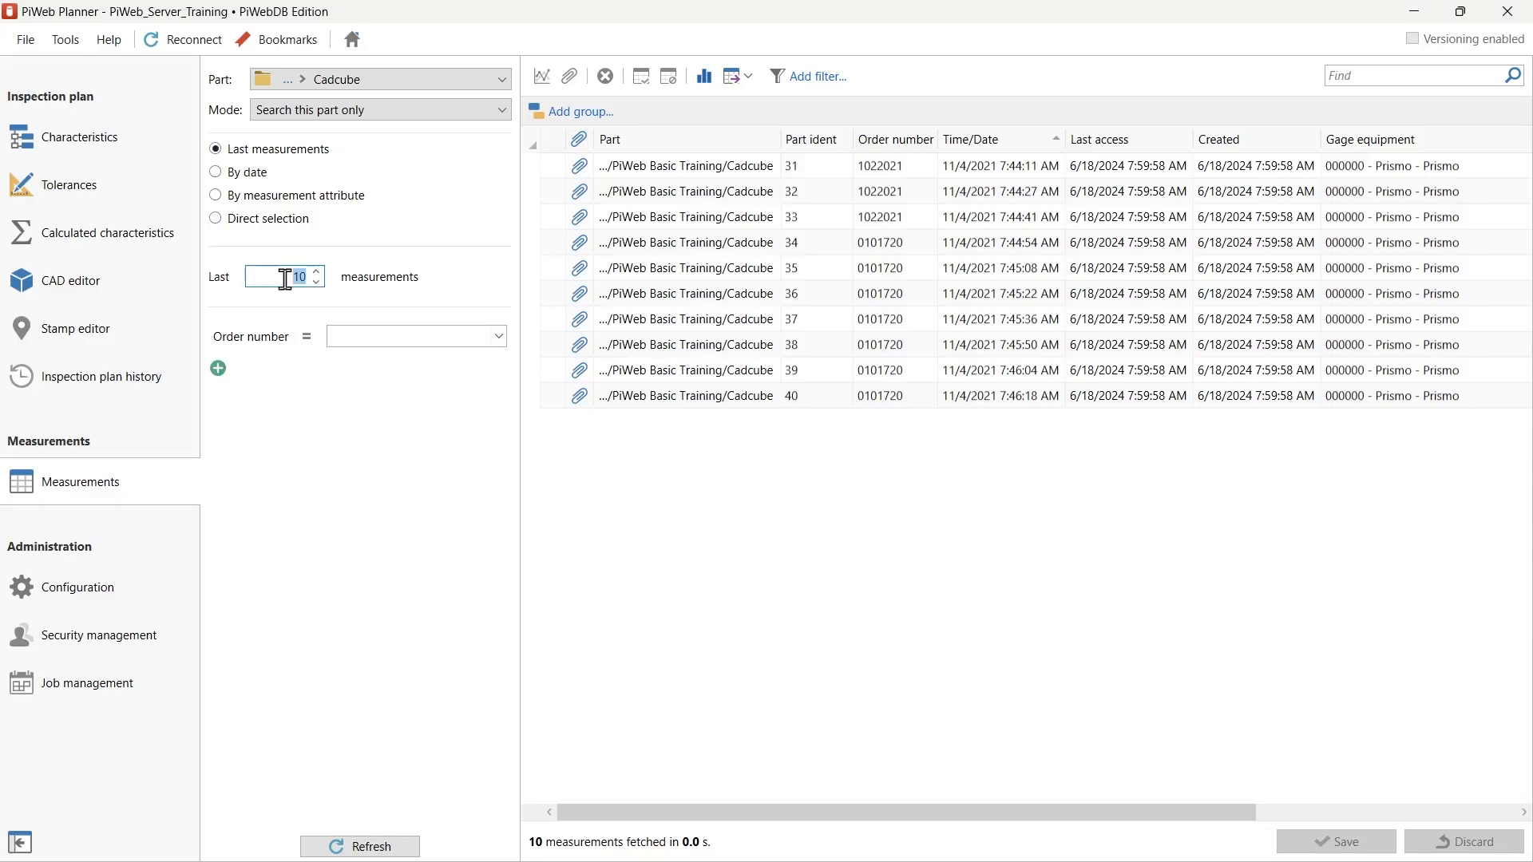
pyautogui.write('200')
pyautogui.press('Return')
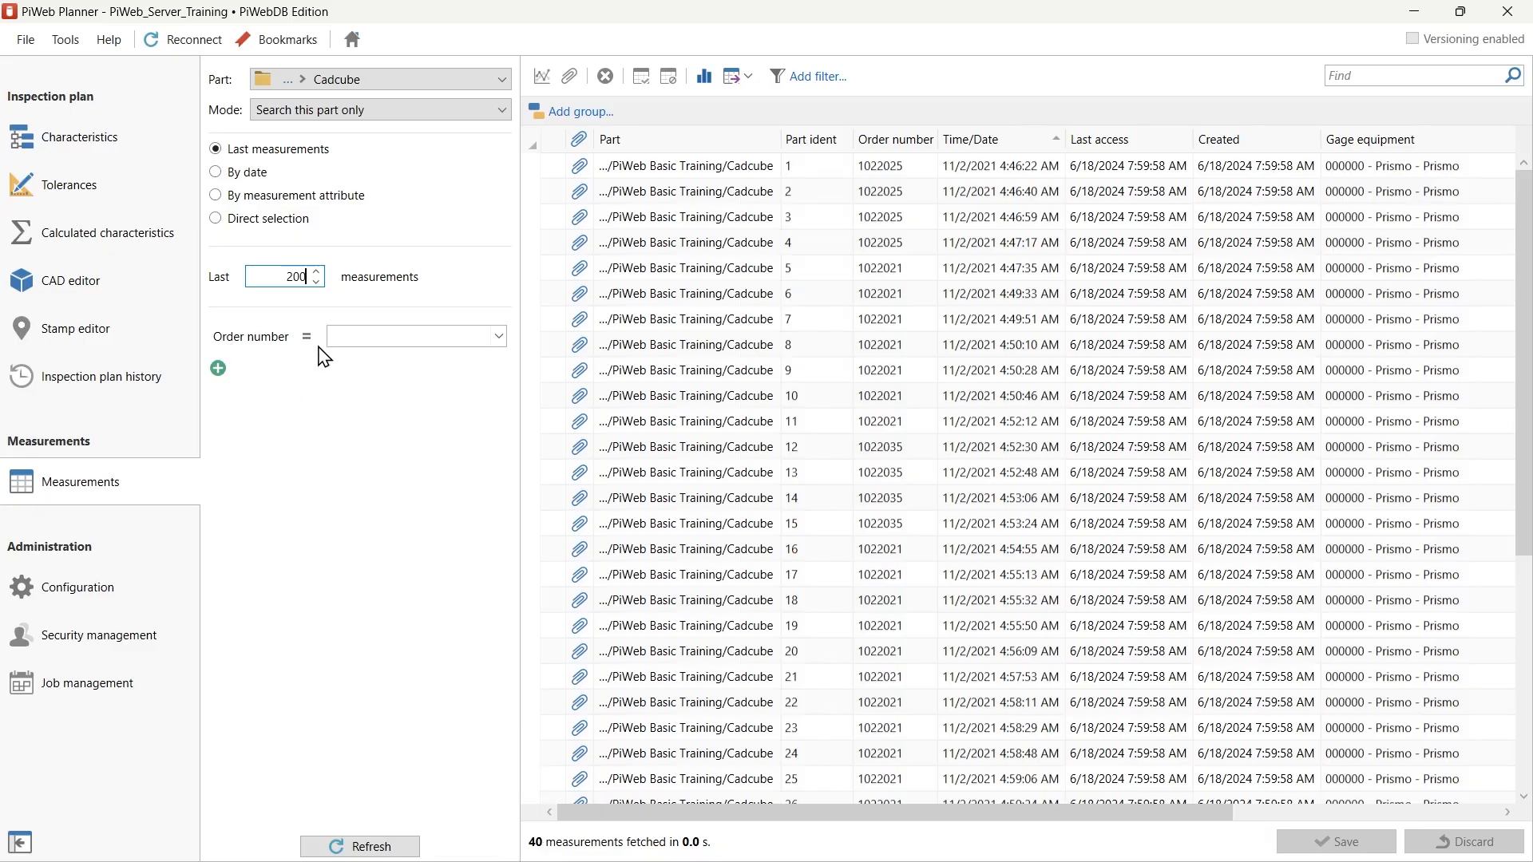
# Filter the measurements by the second order number offered in the order number filter.
pyautogui.click(498, 336)
pyautogui.click(436, 492)
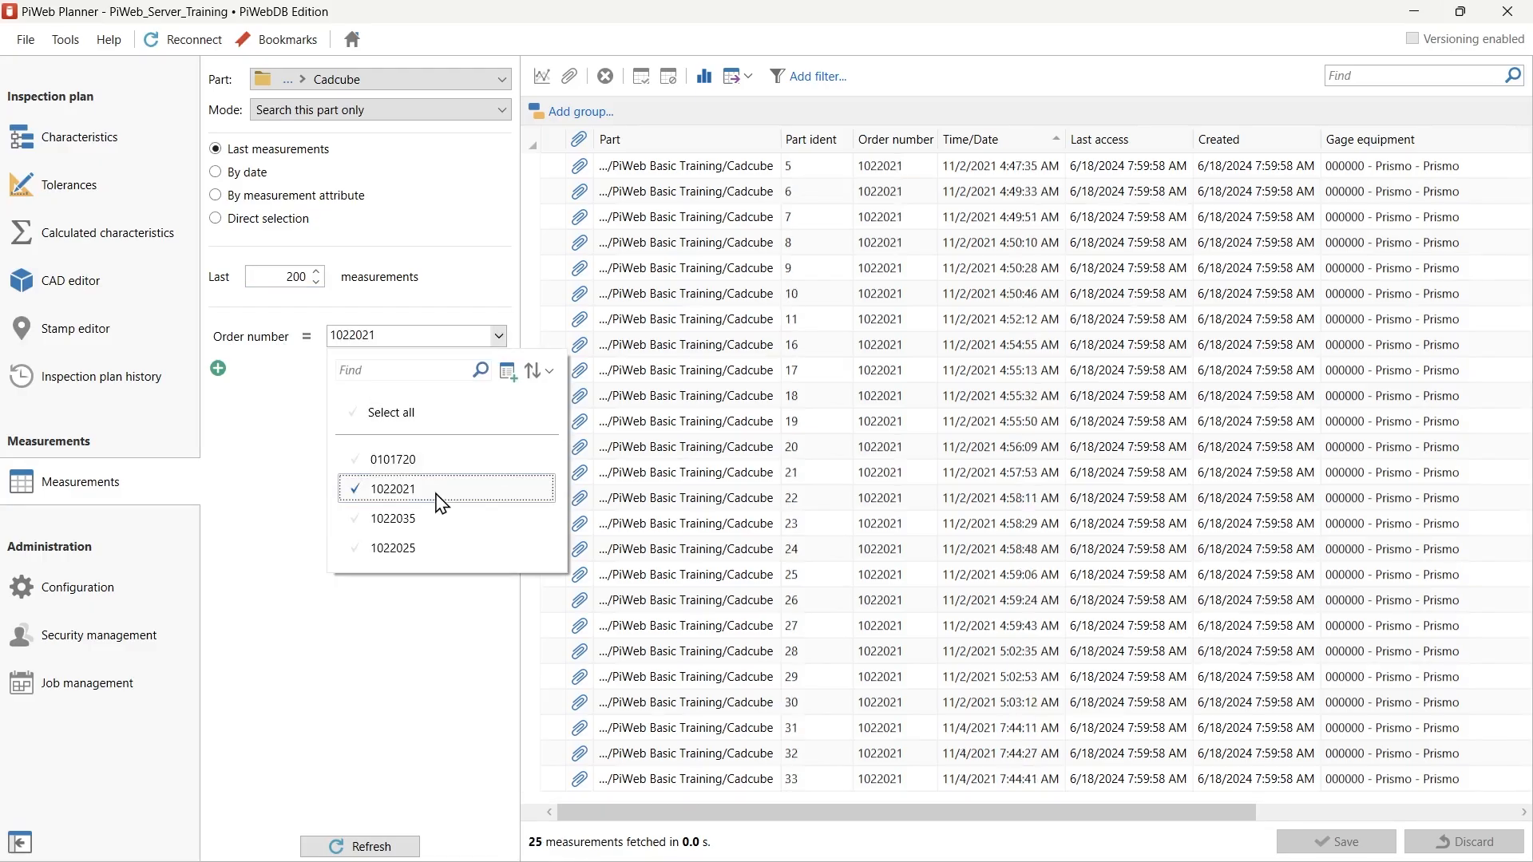
pyautogui.click(289, 470)
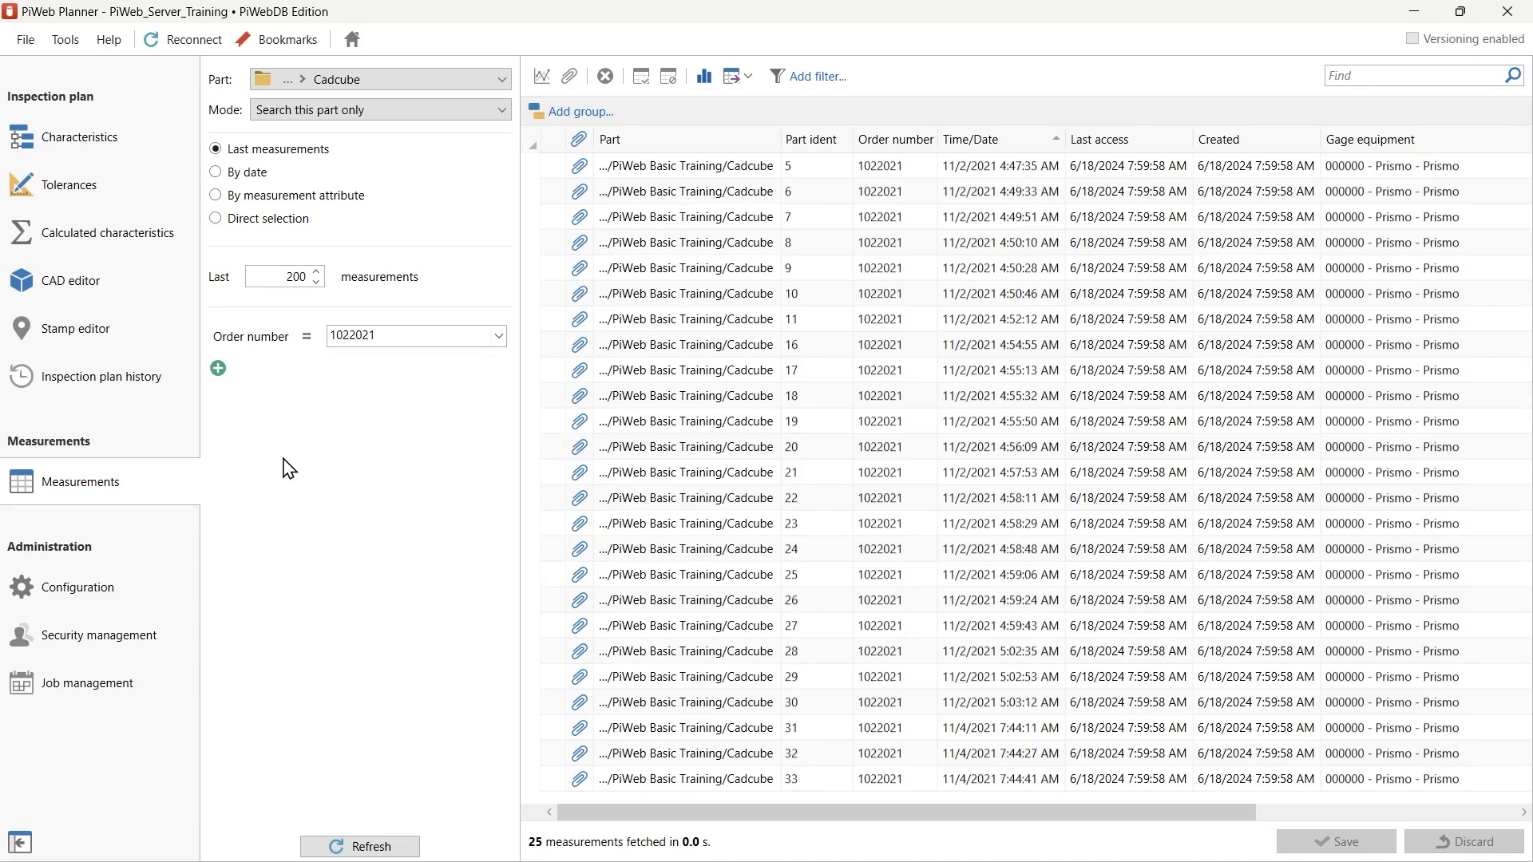
# Add Operator to the immediately available filters in the measurement search settings.
pyautogui.click(64, 46)
pyautogui.click(99, 95)
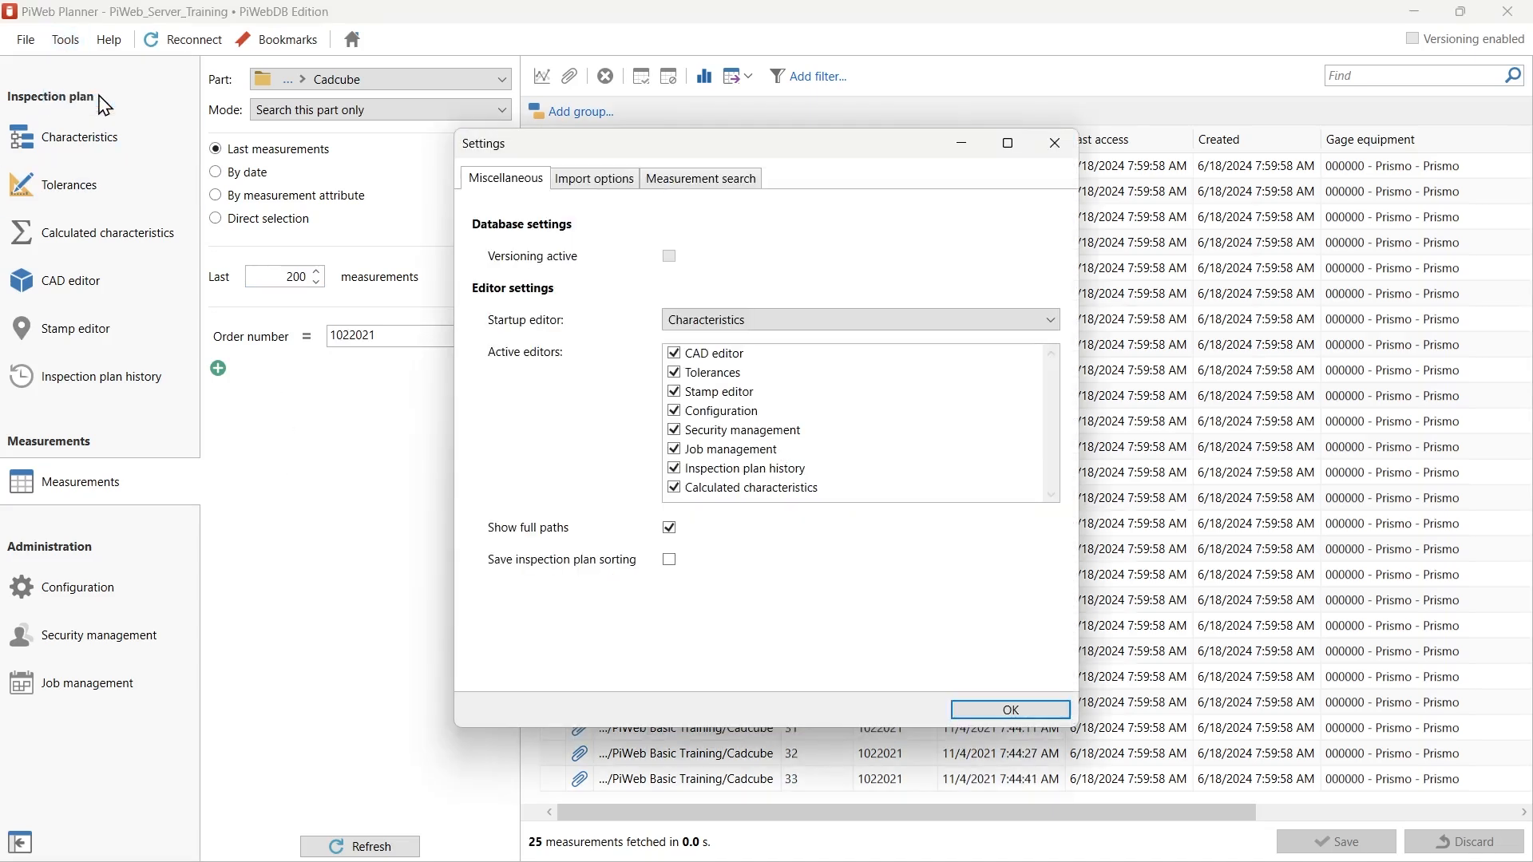
pyautogui.click(677, 182)
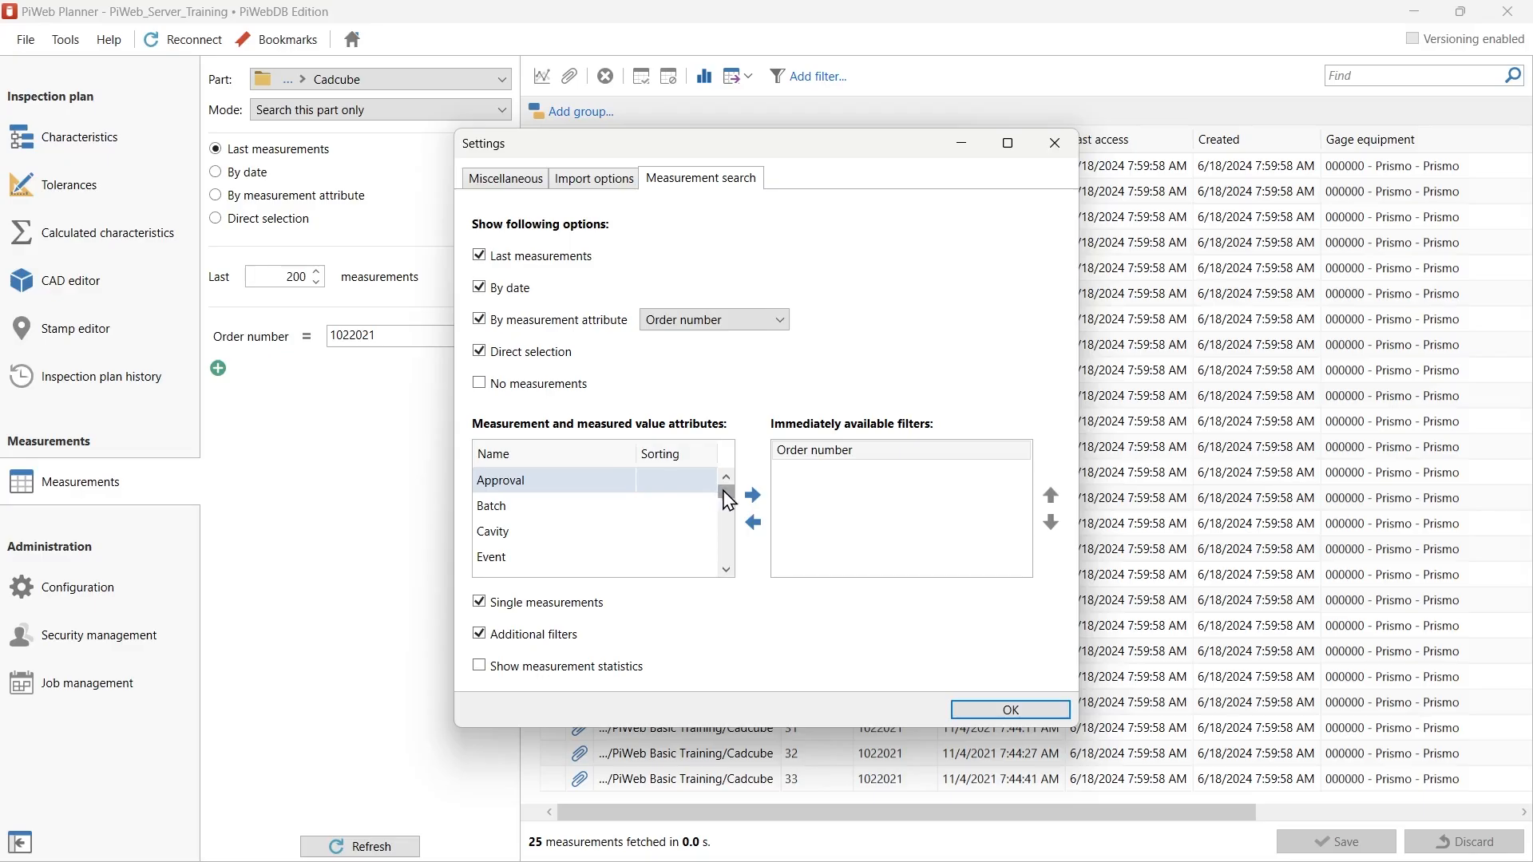
pyautogui.moveTo(724, 490); pyautogui.dragTo(689, 515)
pyautogui.click(530, 506)
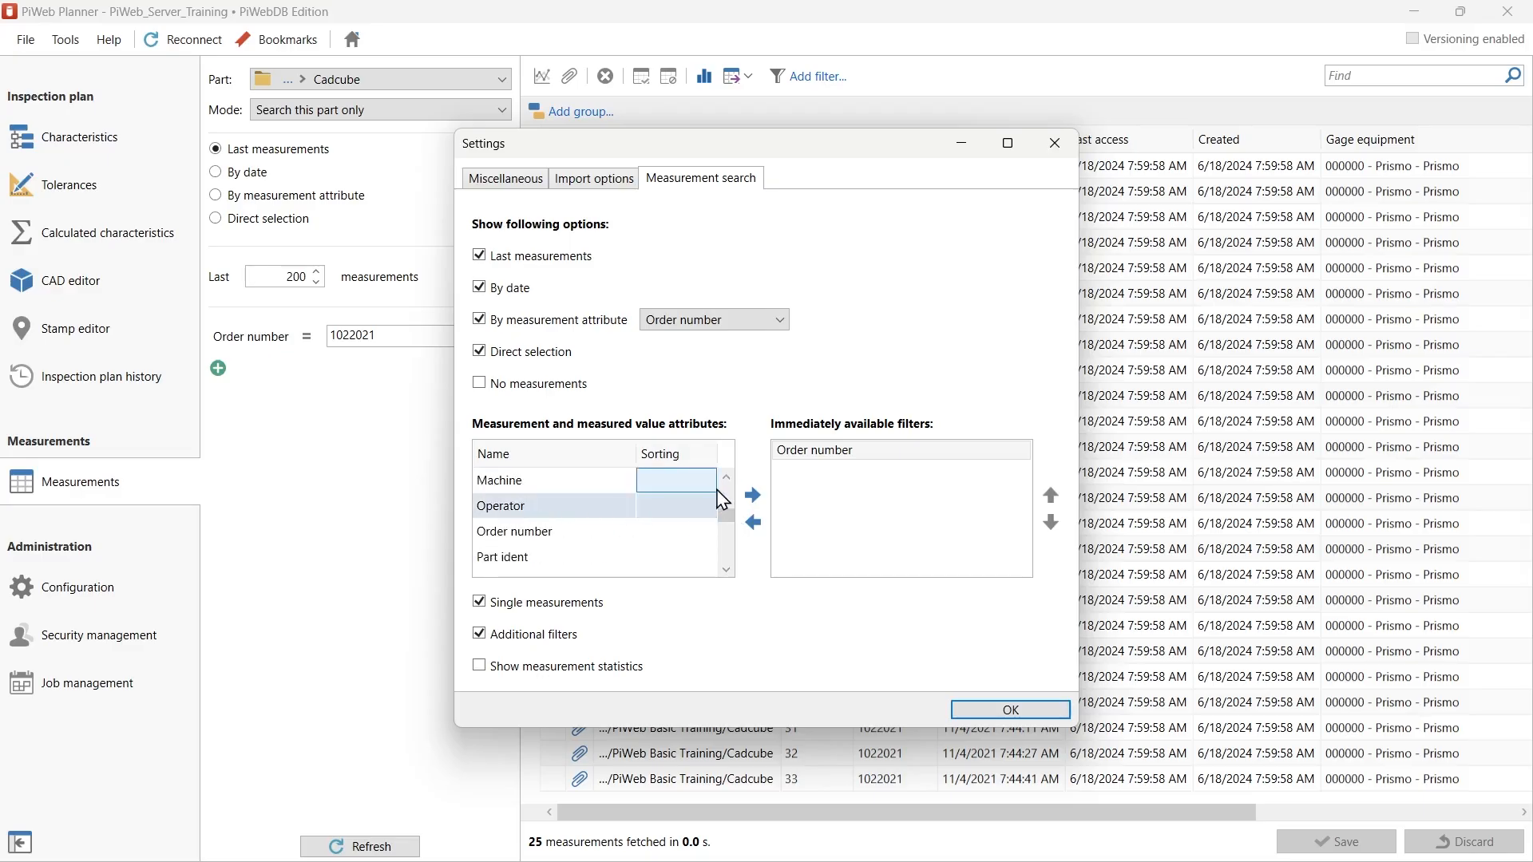
pyautogui.click(753, 496)
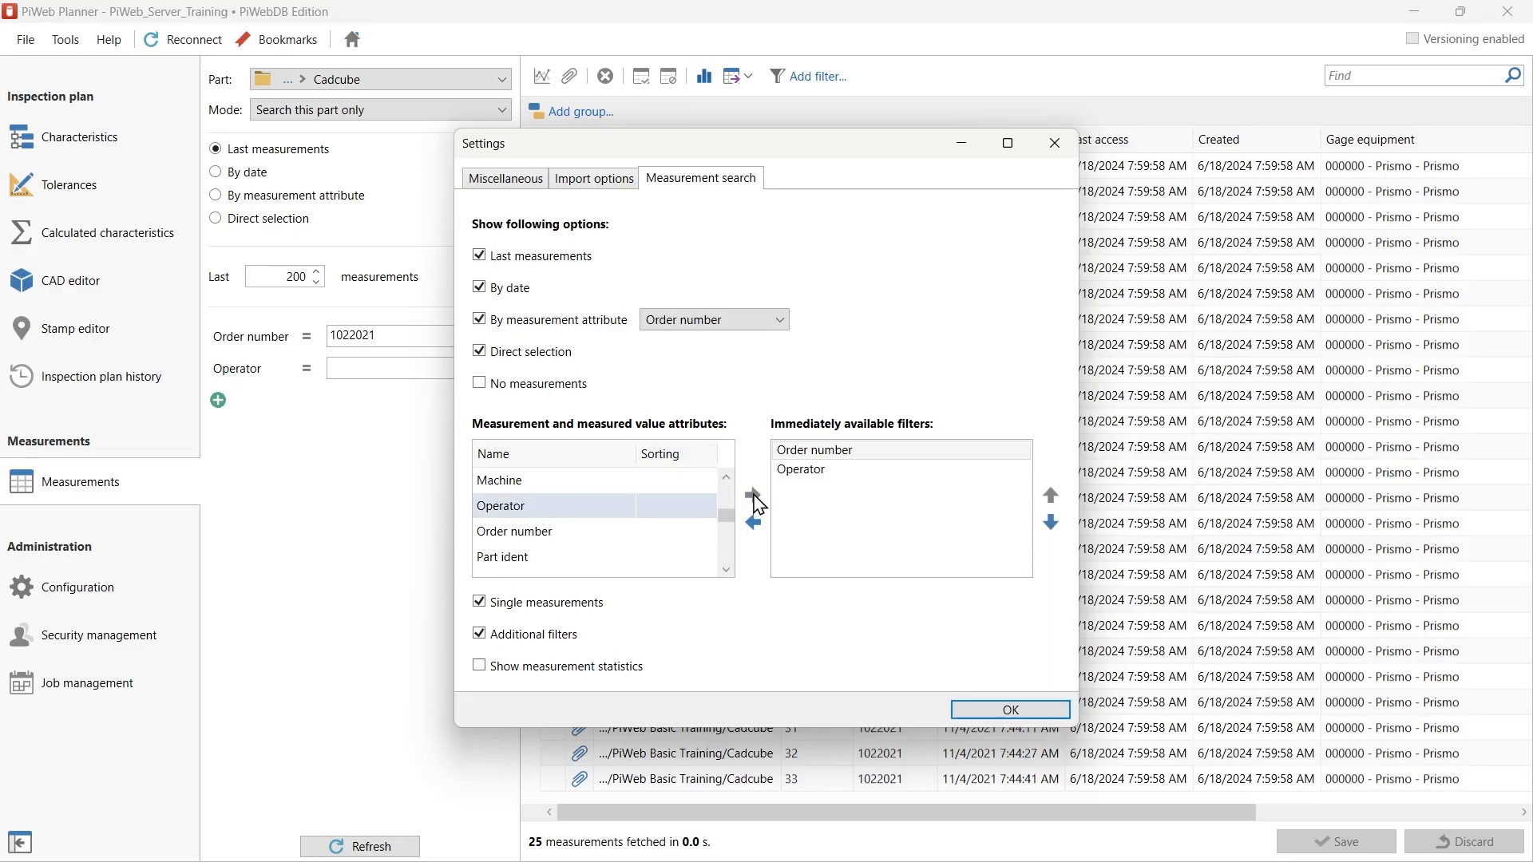
pyautogui.click(983, 710)
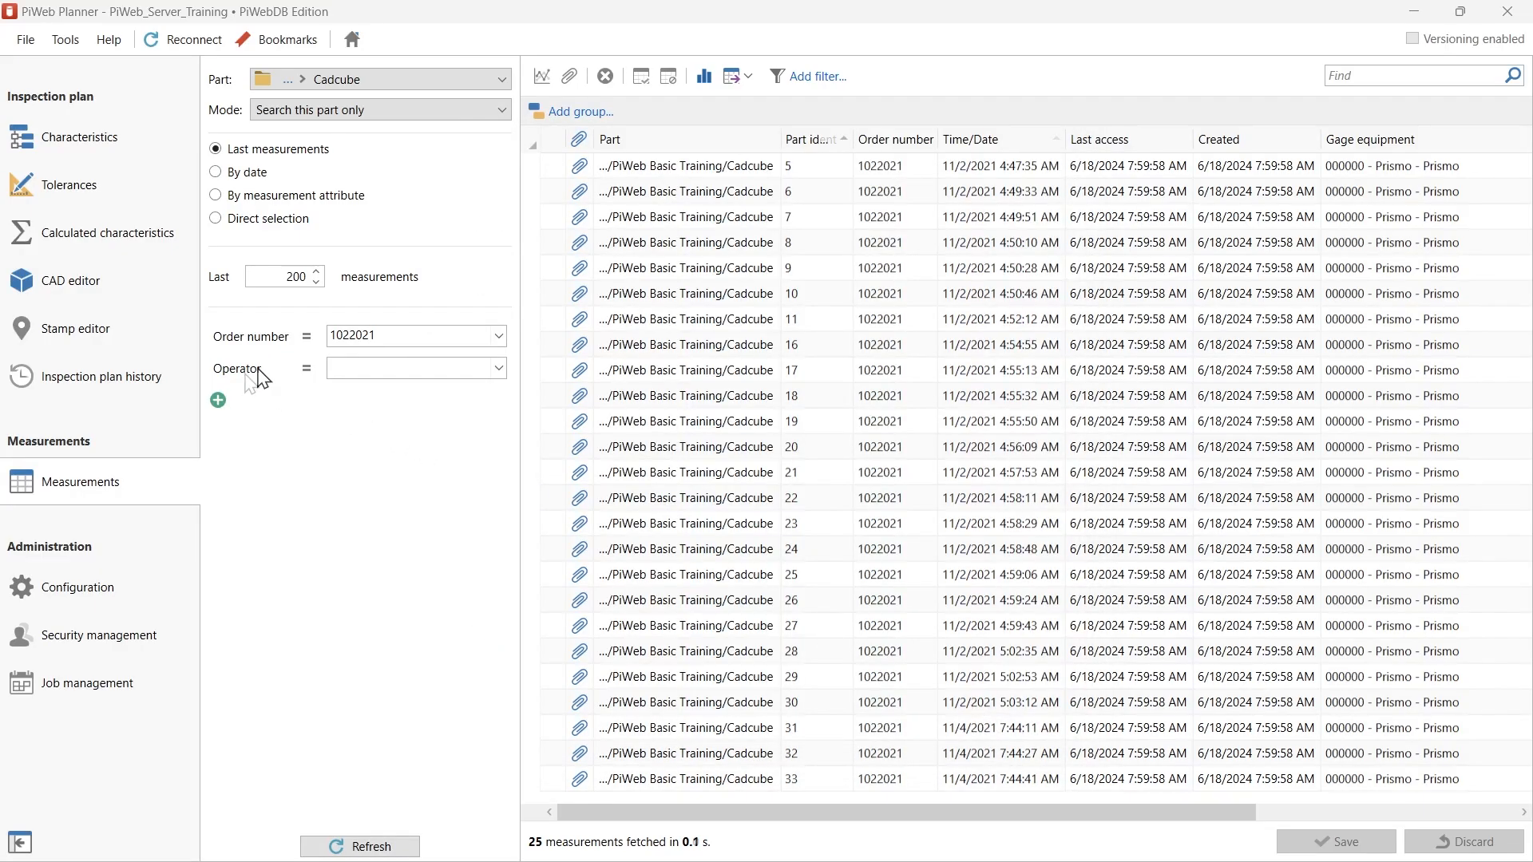
# Clear the order number filter and select the first ten measurements in the table.
pyautogui.doubleClick(395, 334)
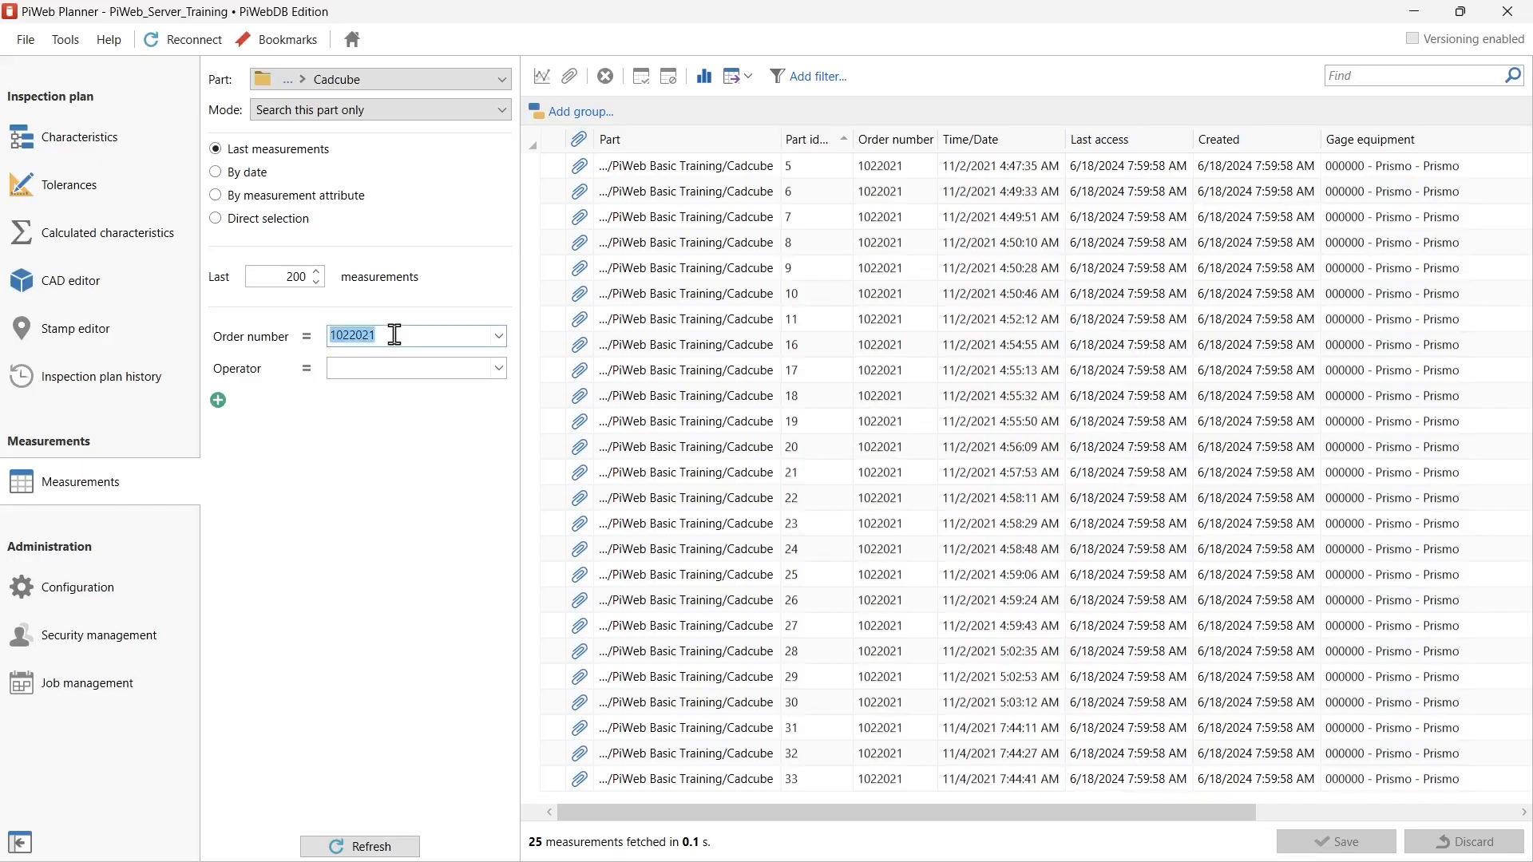
pyautogui.press('BackSpace')
pyautogui.click(690, 177)
pyautogui.moveTo(690, 177); pyautogui.dragTo(682, 400)
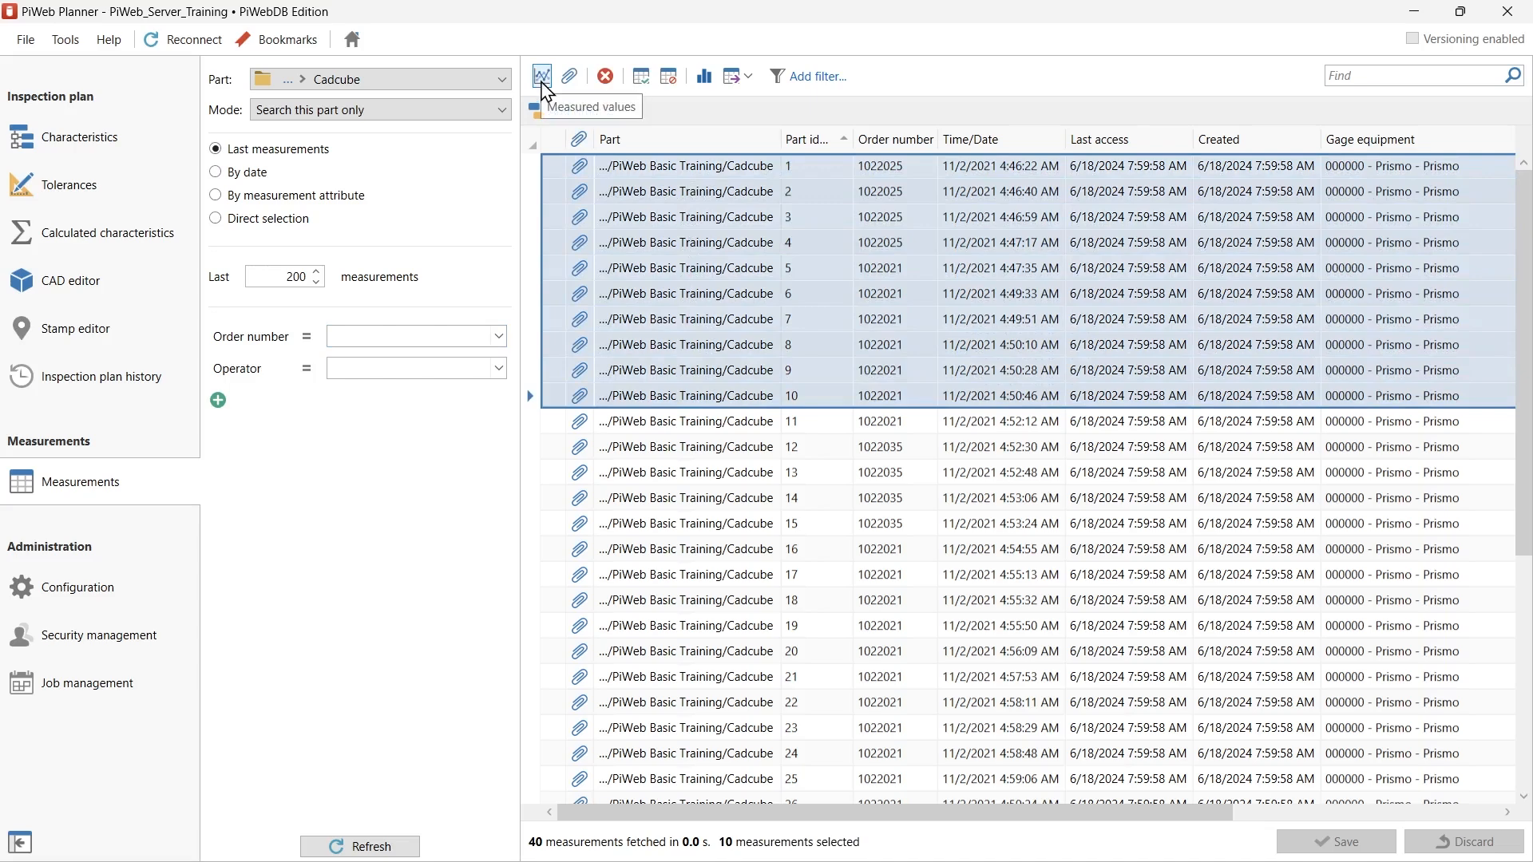
# View the measured values of the measurement with part ident 2, and close them again.
pyautogui.click(650, 201)
pyautogui.doubleClick(653, 206)
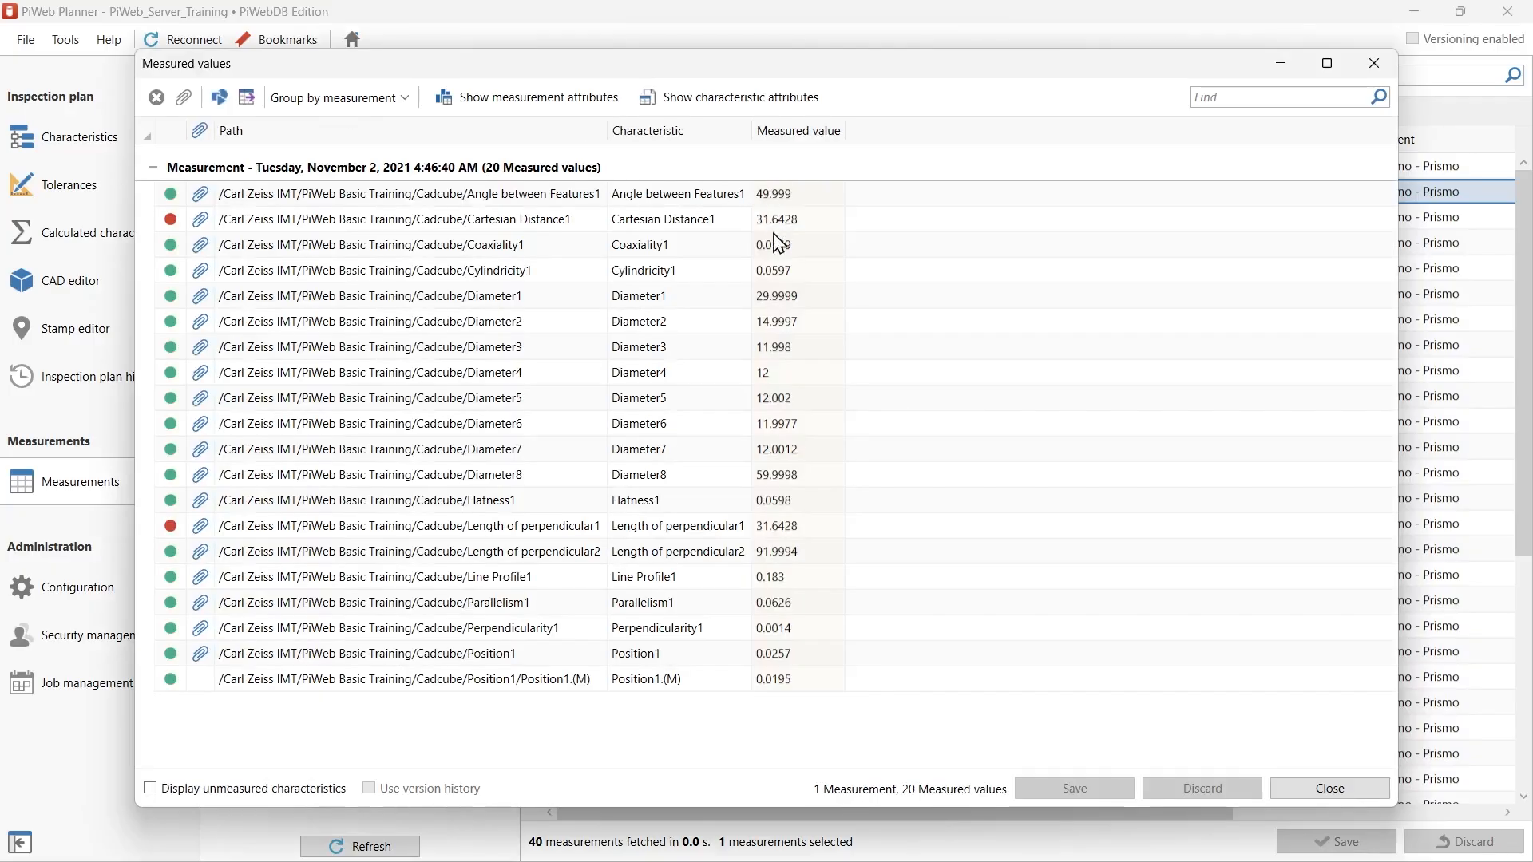
pyautogui.click(1374, 63)
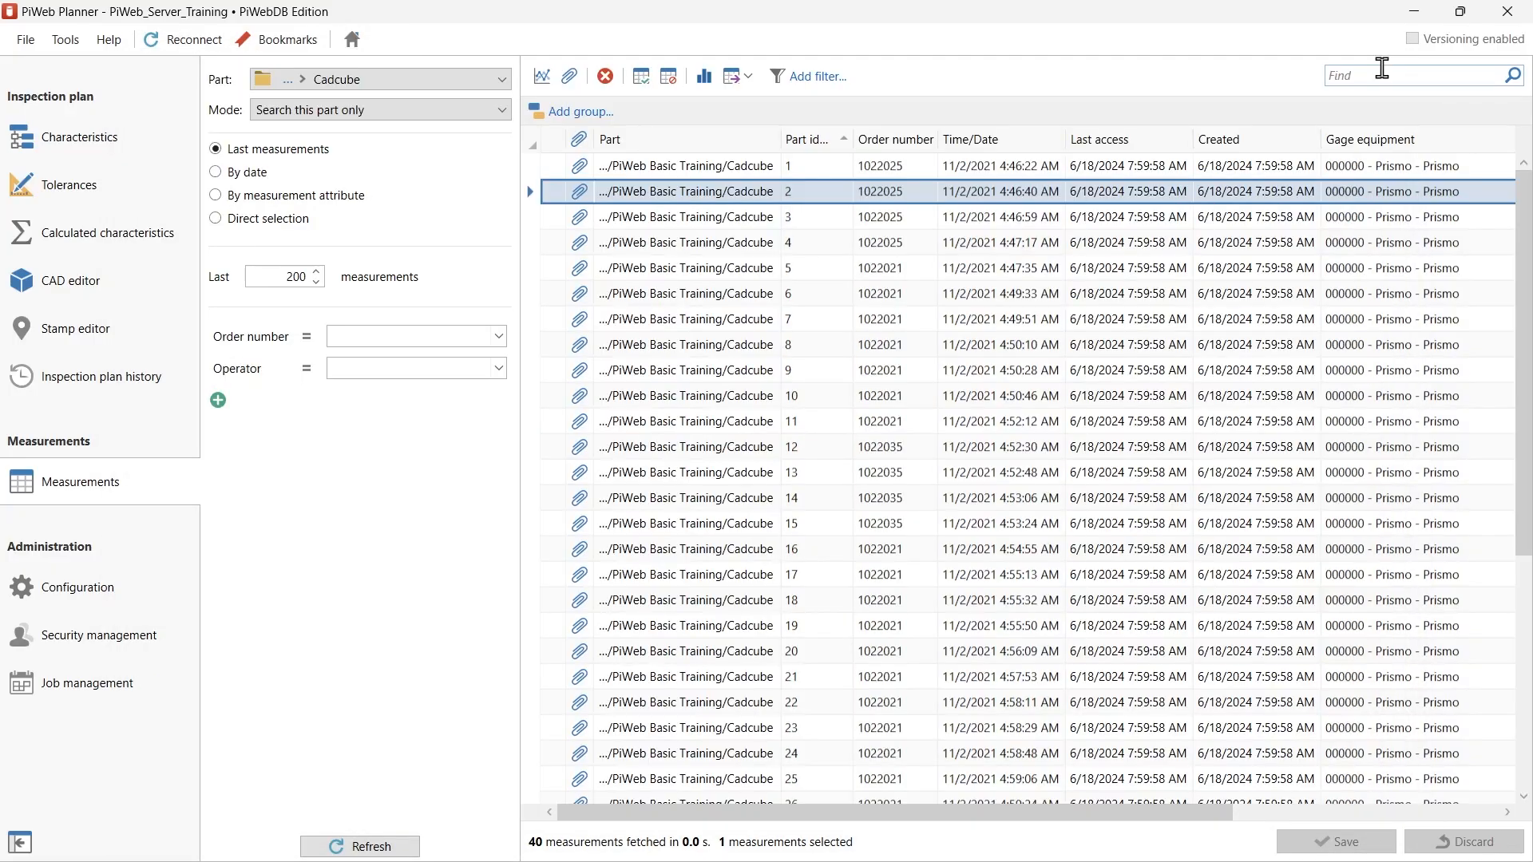
# Group the measurements by Order number and, within that, by Operator.
pyautogui.click(593, 116)
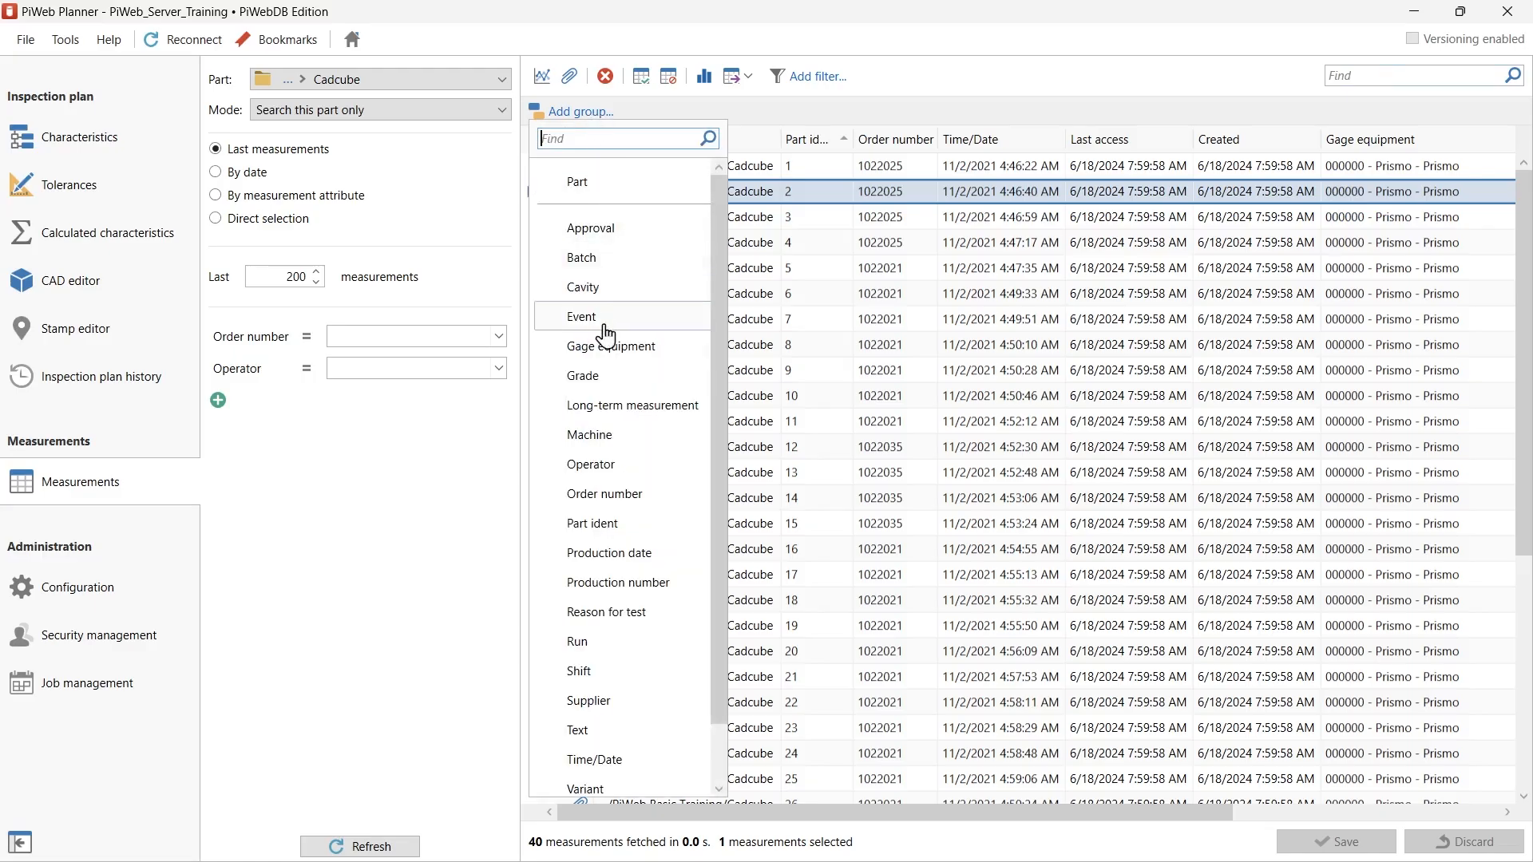
pyautogui.click(583, 502)
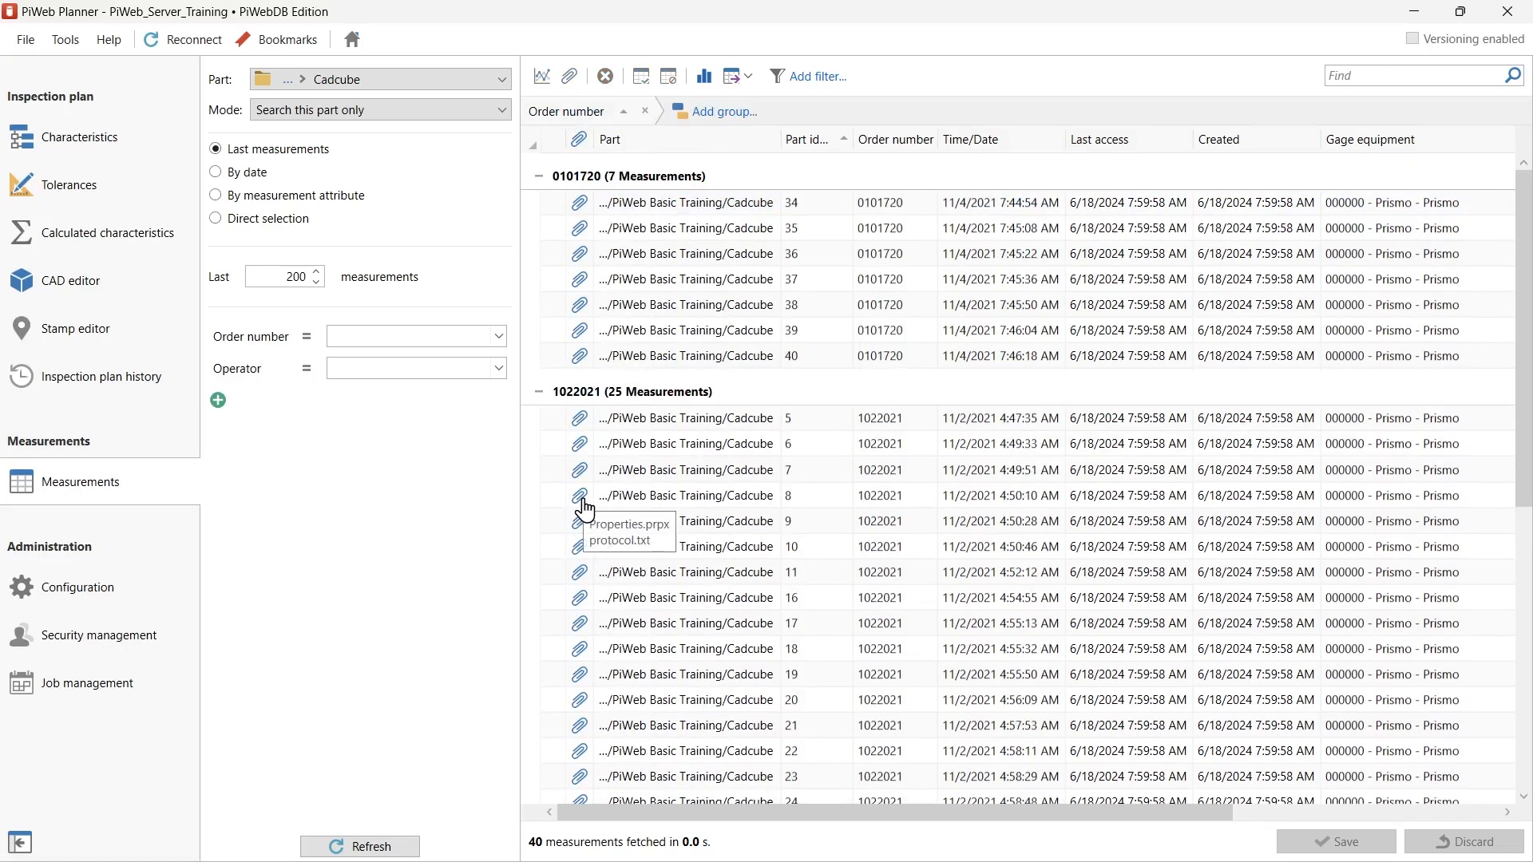
pyautogui.click(722, 114)
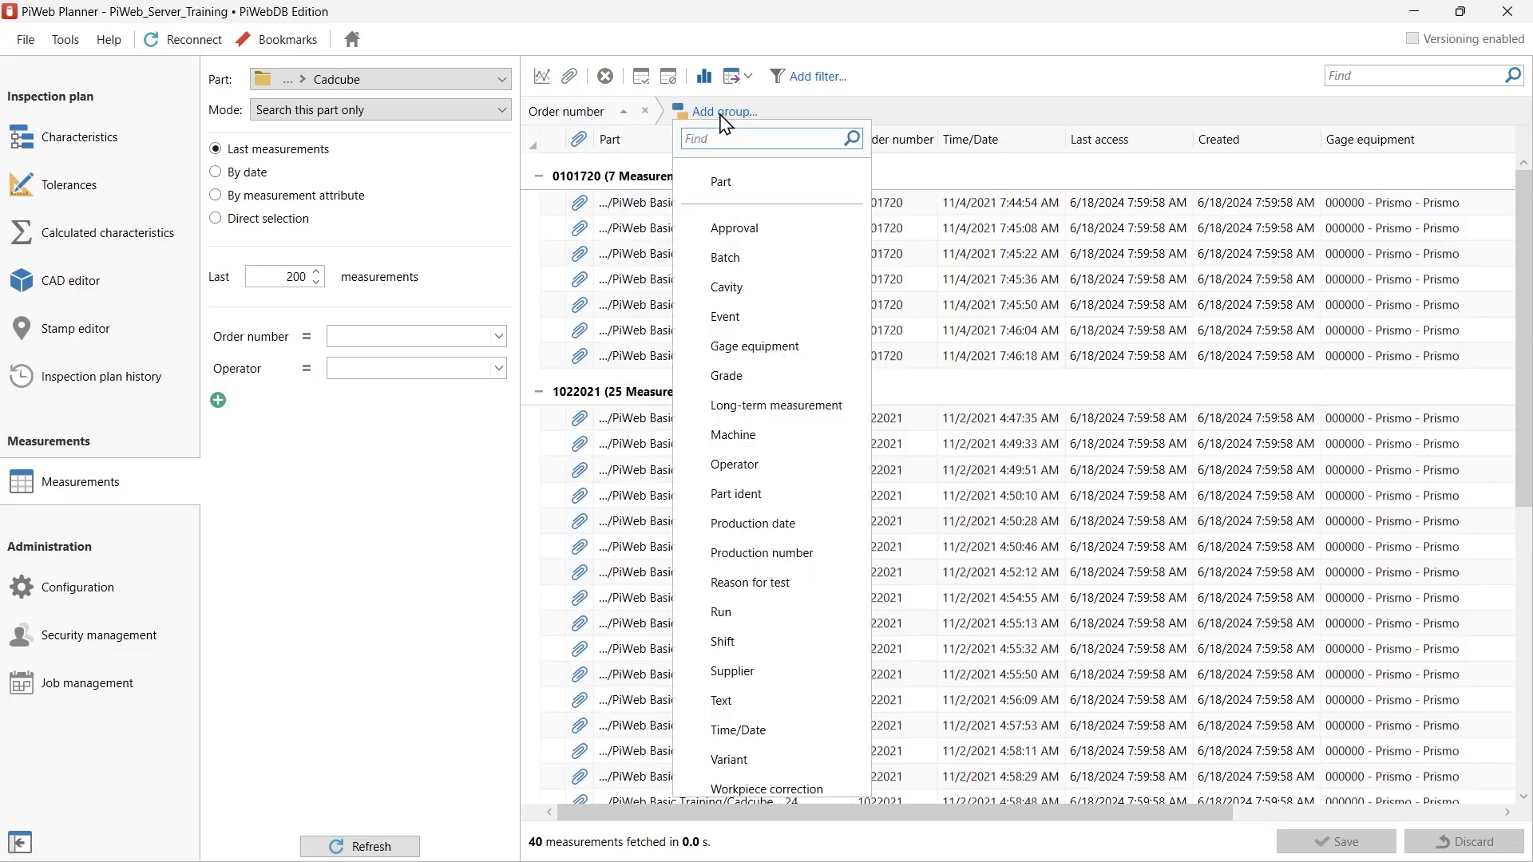
pyautogui.click(734, 465)
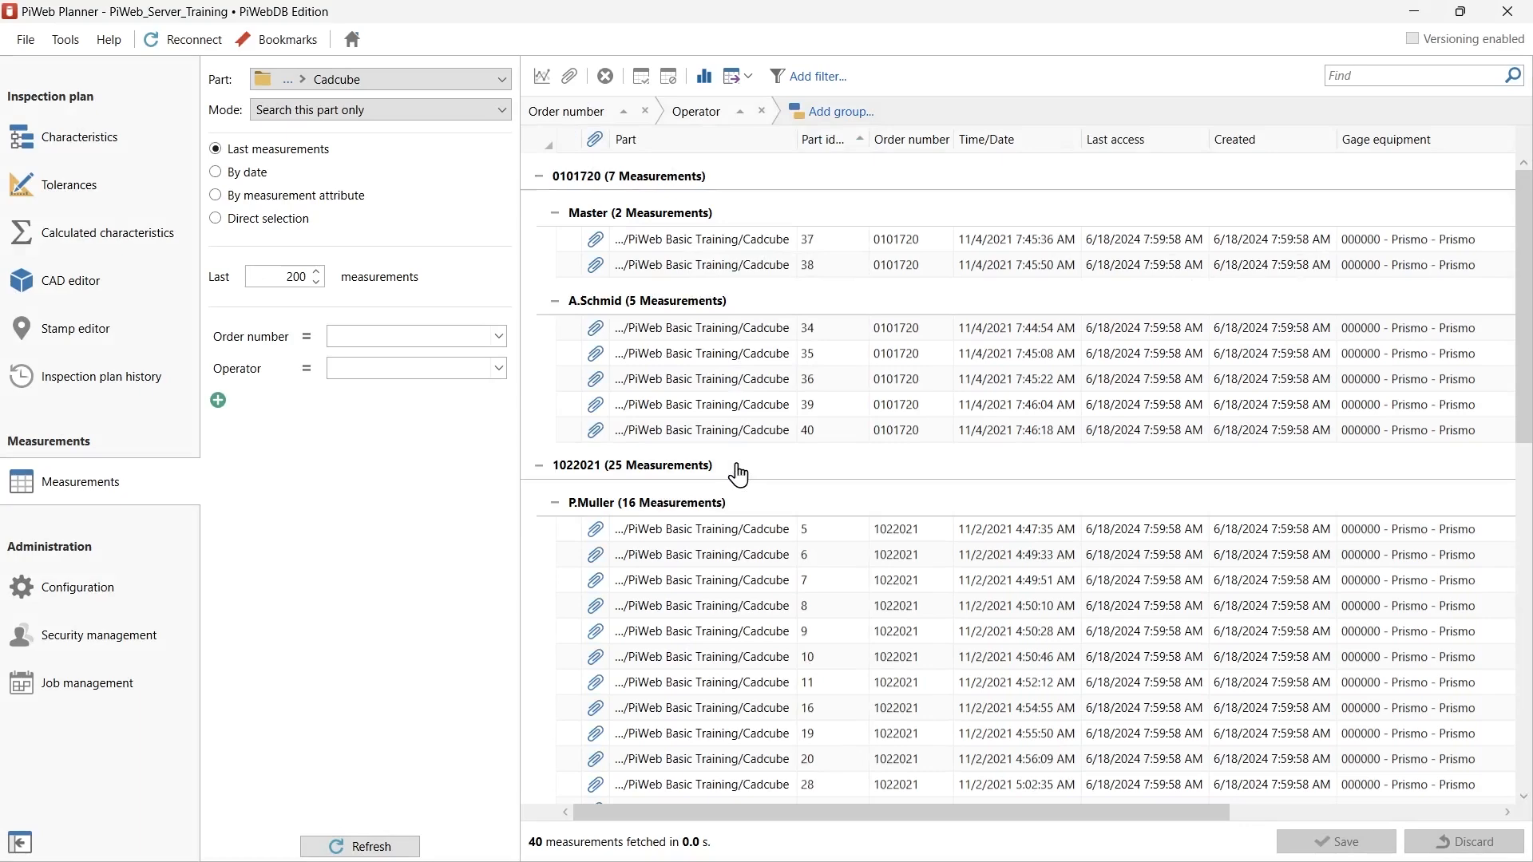
# Collapse all groups, and expand the second, third and fourth order number groups plus the Master subgroup of the third.
pyautogui.click(662, 223)
pyautogui.rightClick(666, 218)
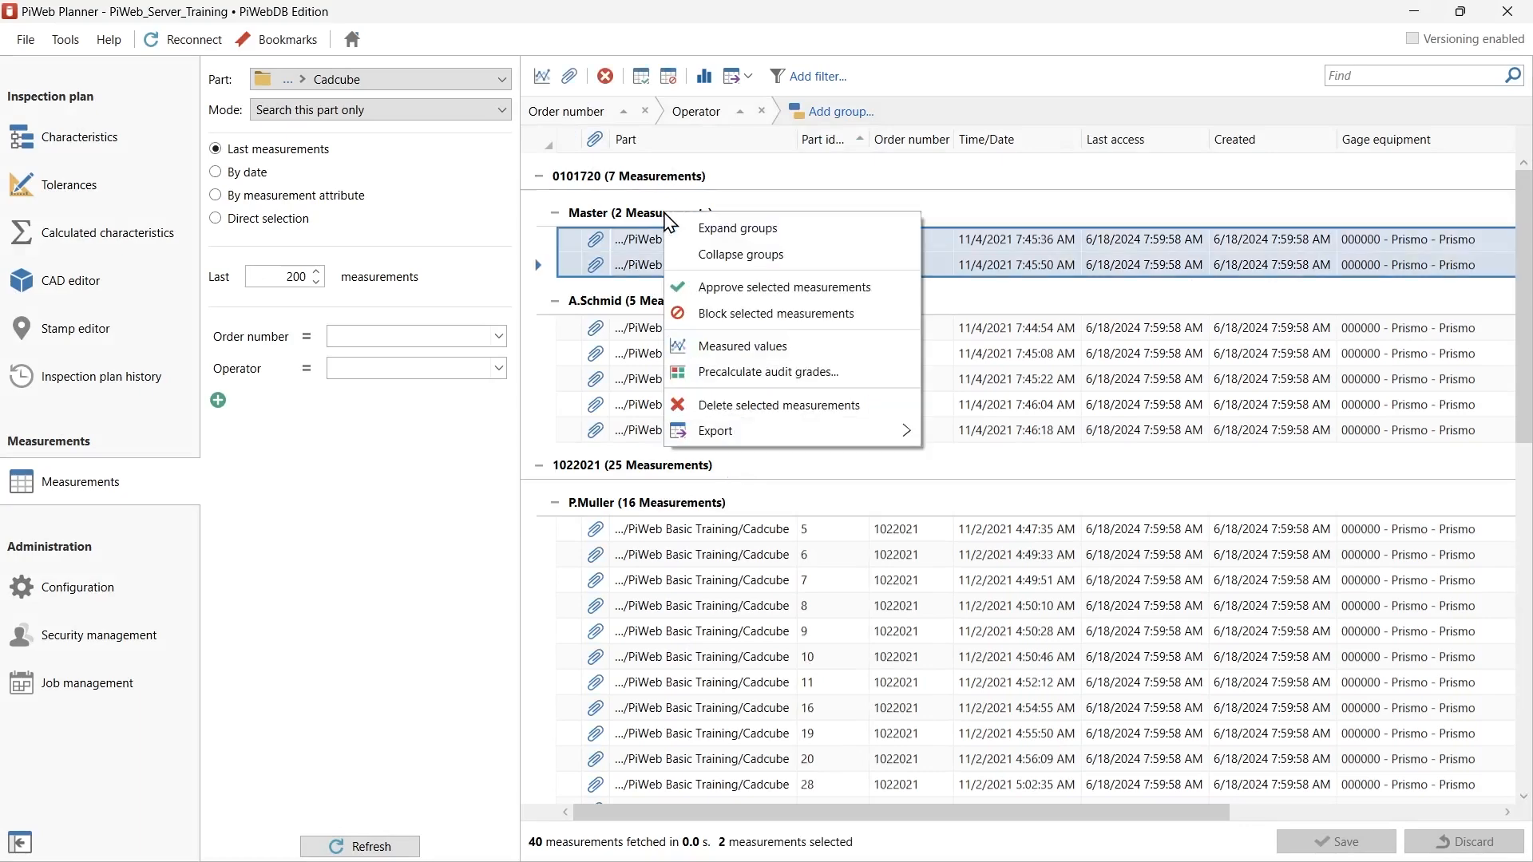
pyautogui.click(740, 254)
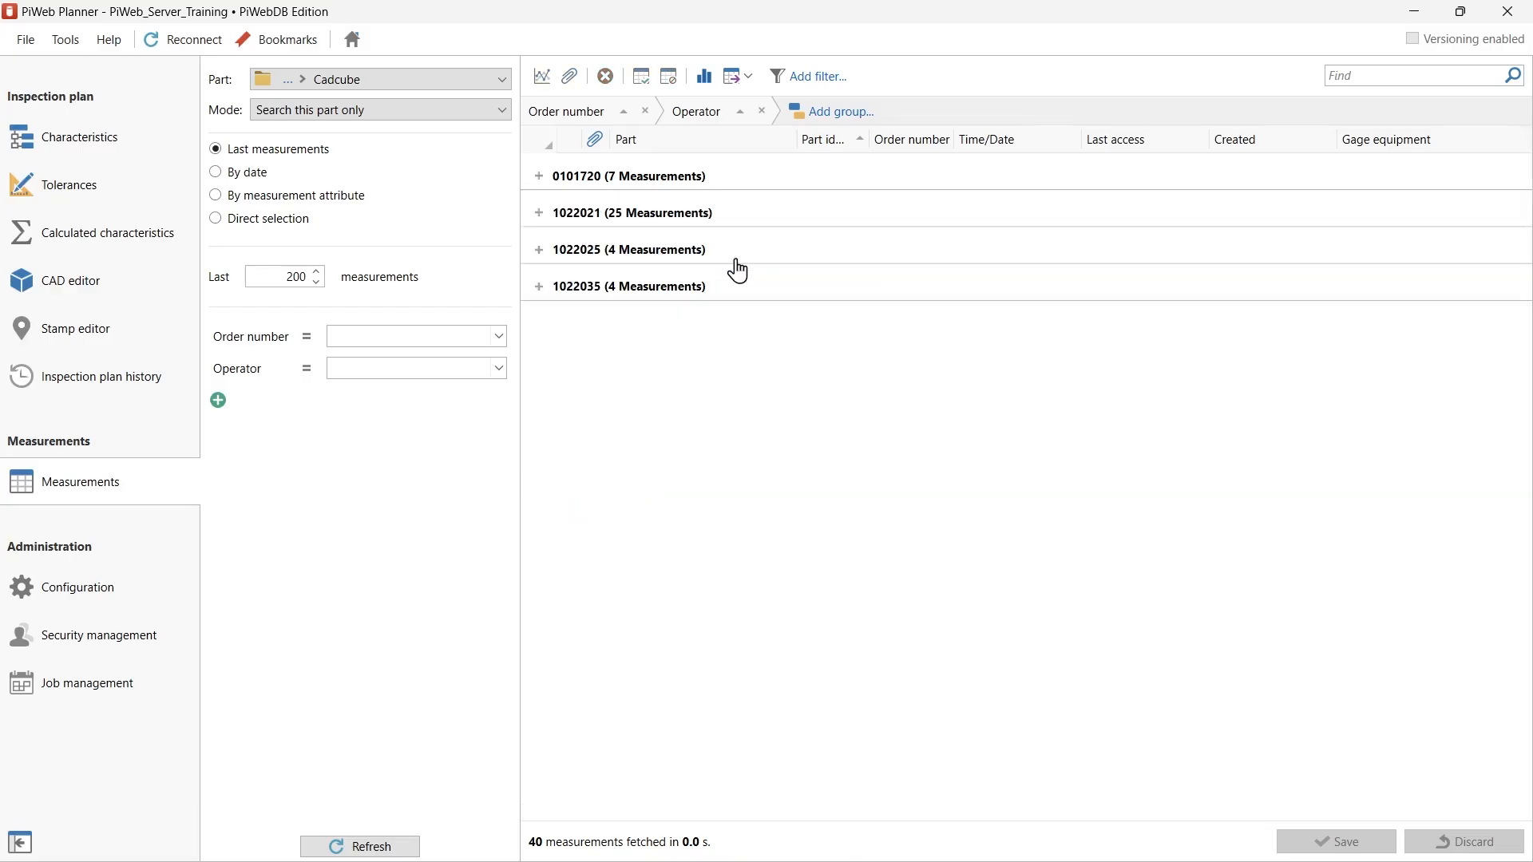
pyautogui.click(540, 289)
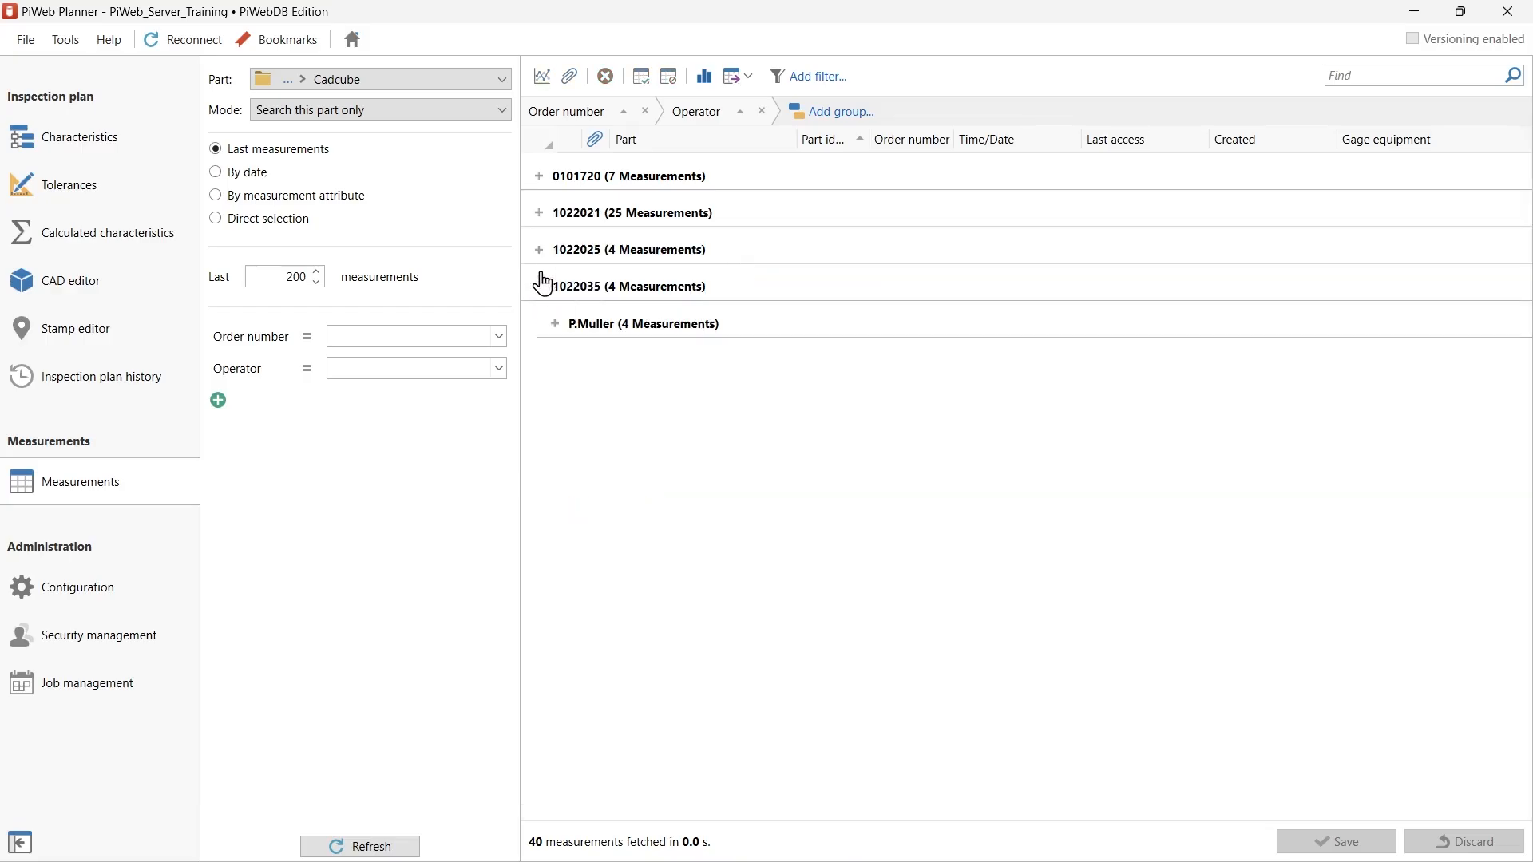
pyautogui.click(538, 251)
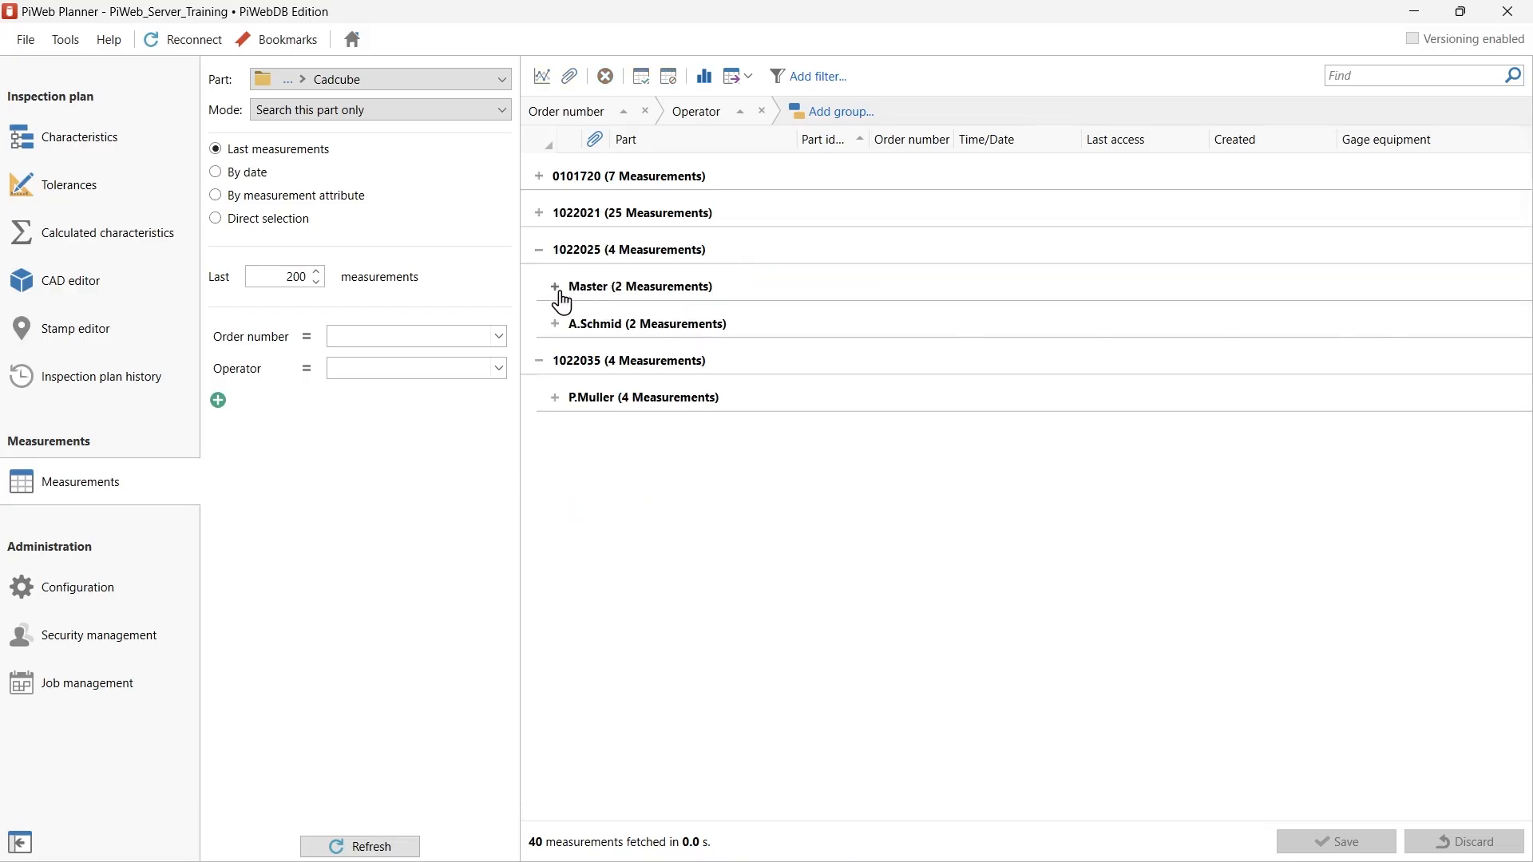
pyautogui.click(556, 289)
pyautogui.click(539, 214)
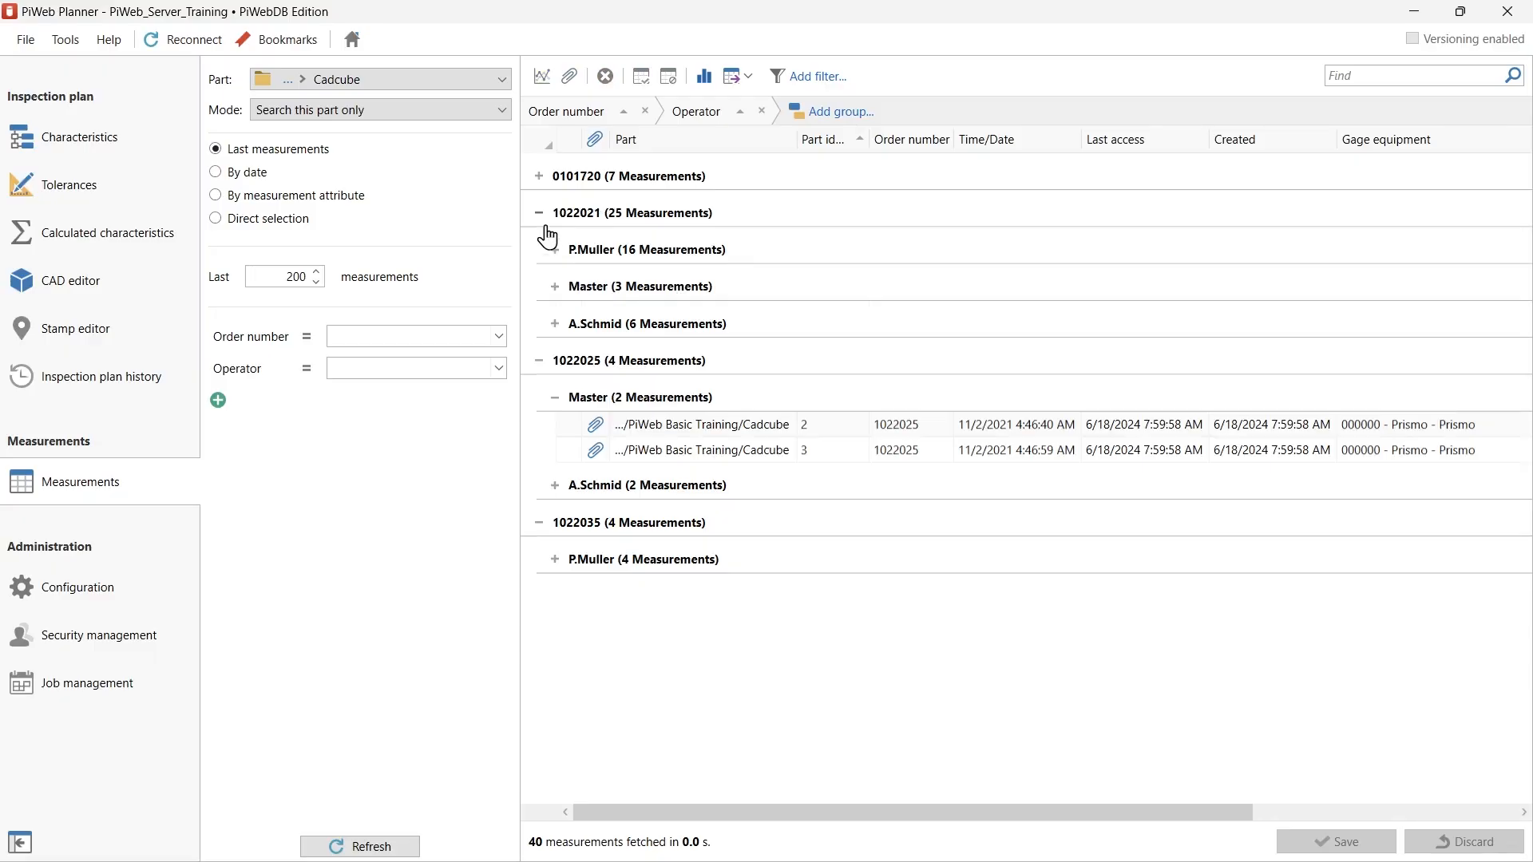
# Expand the first operator subgroup of the second order number, select all its measurements and view their measured values.
pyautogui.click(556, 250)
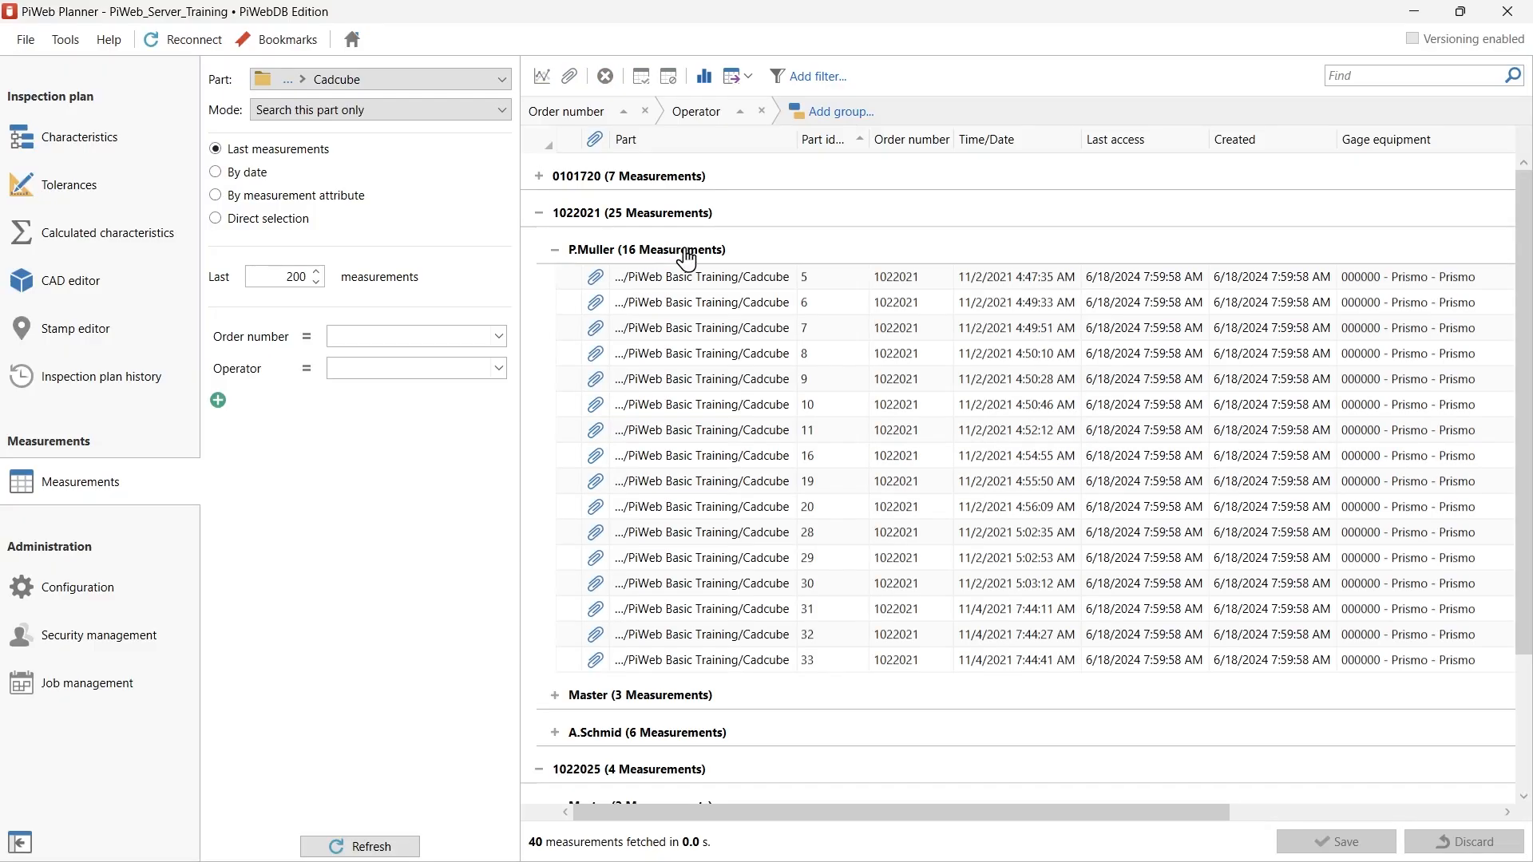
pyautogui.click(675, 250)
pyautogui.rightClick(686, 253)
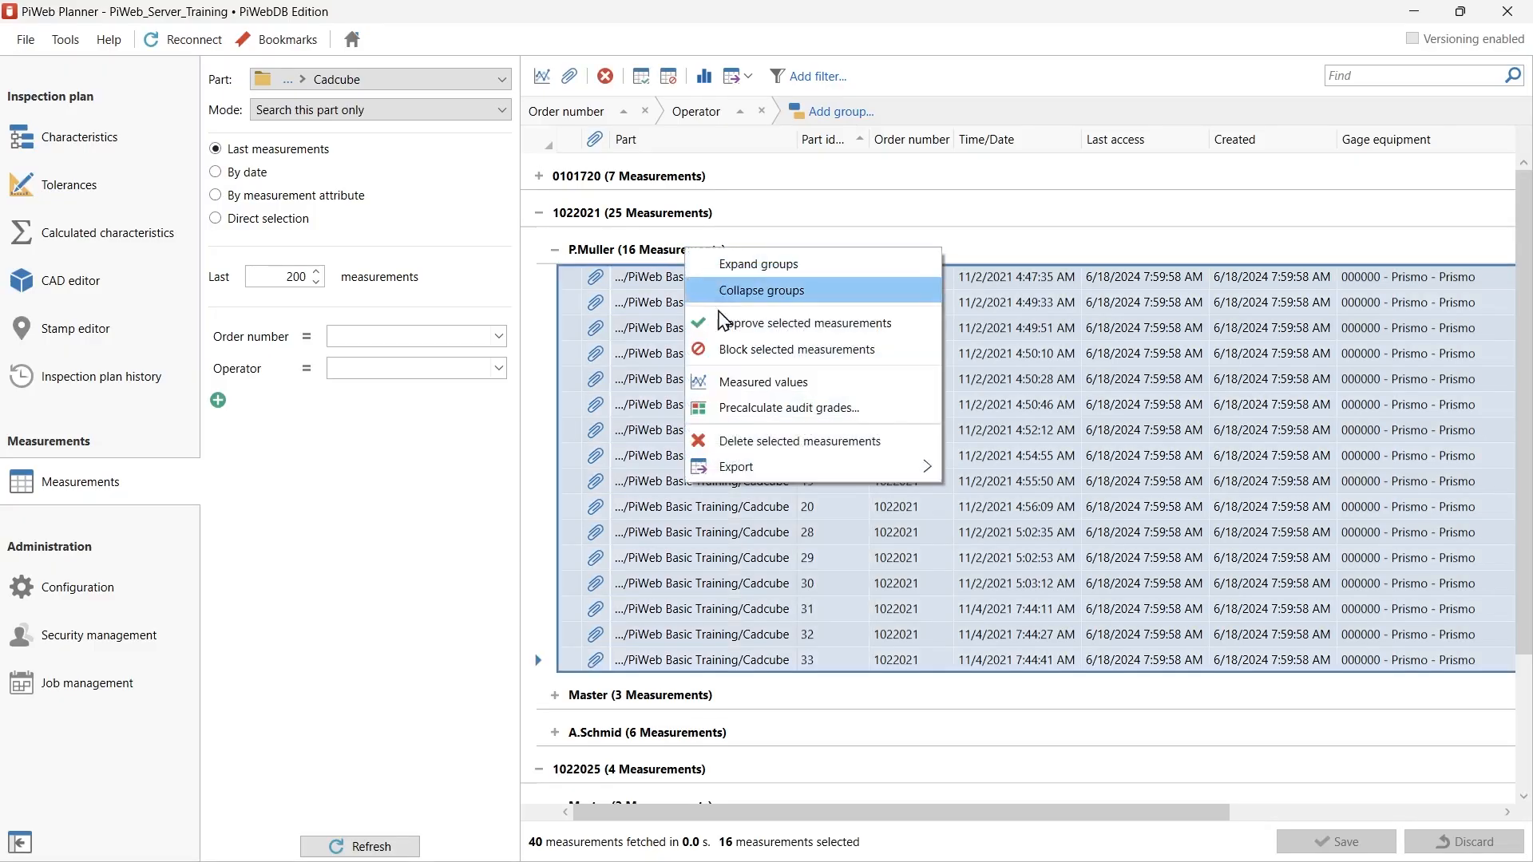
pyautogui.click(737, 388)
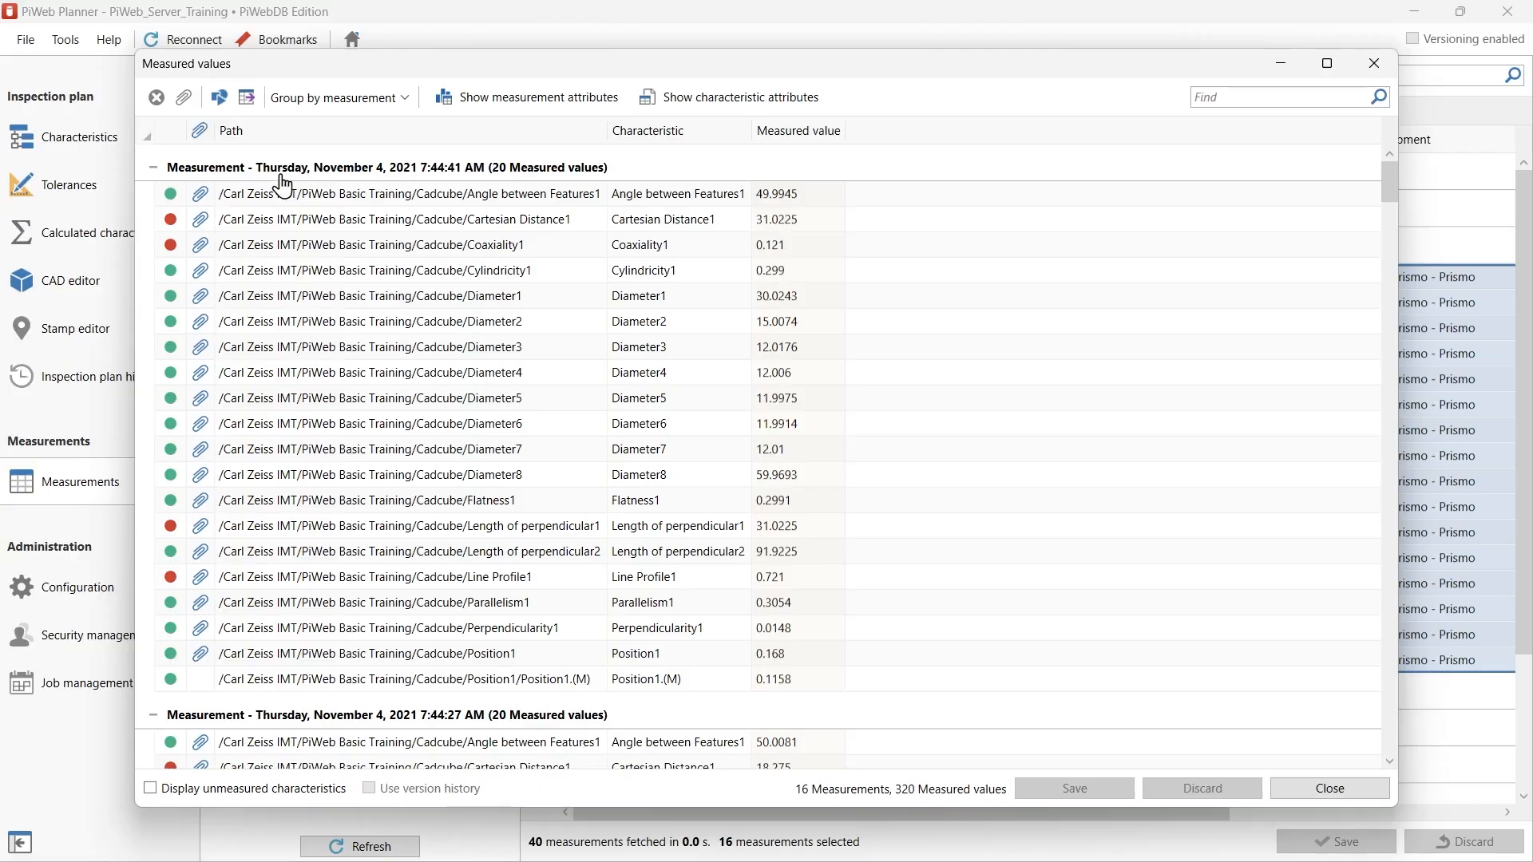
# Collapse the two most recent measurement groups in the measured values, and regroup the values by characteristic.
pyautogui.click(153, 168)
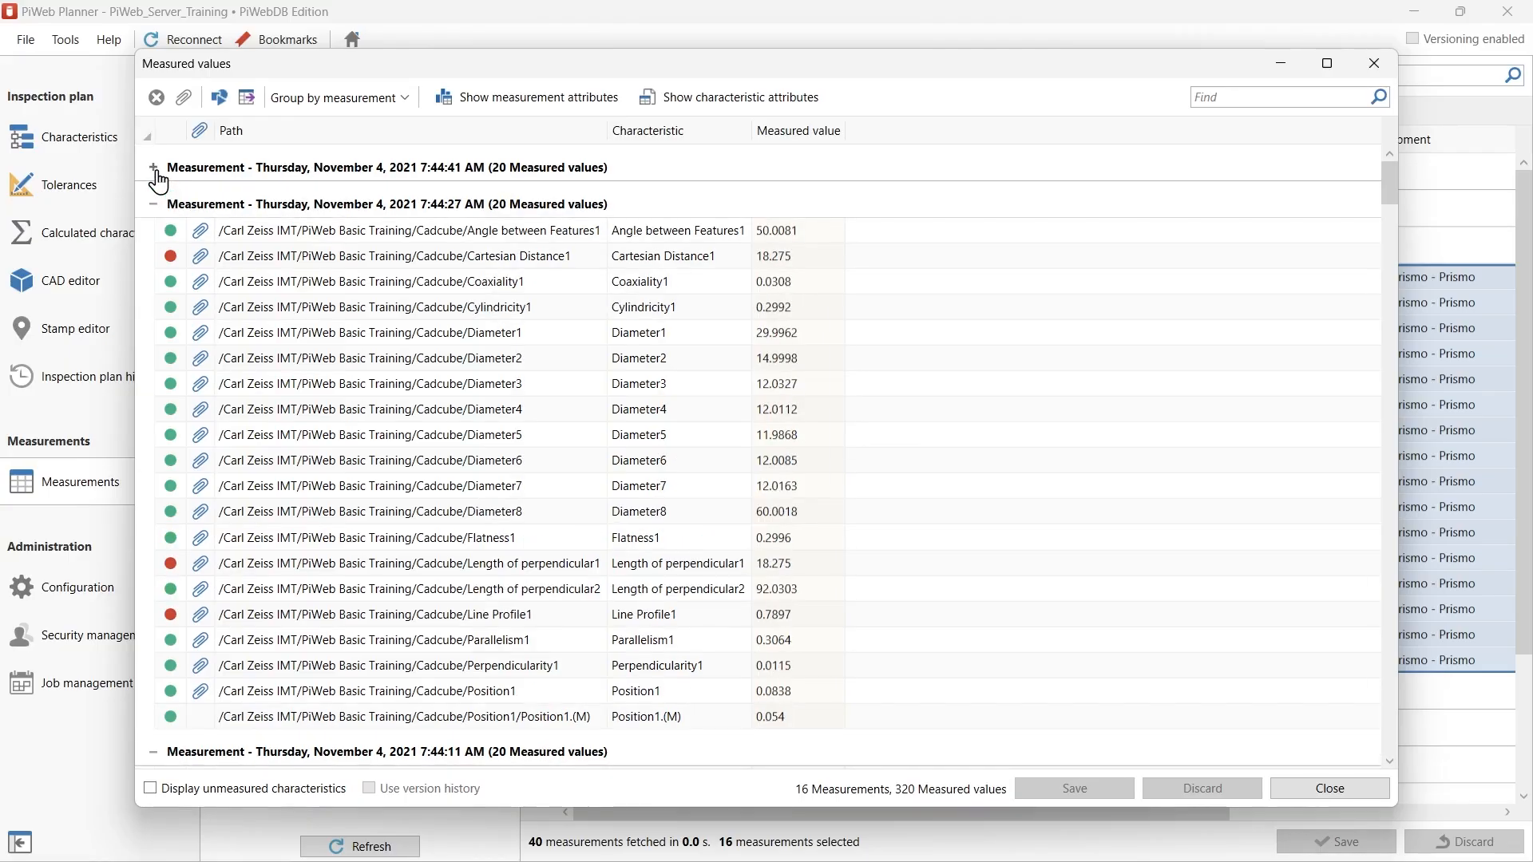
pyautogui.click(153, 209)
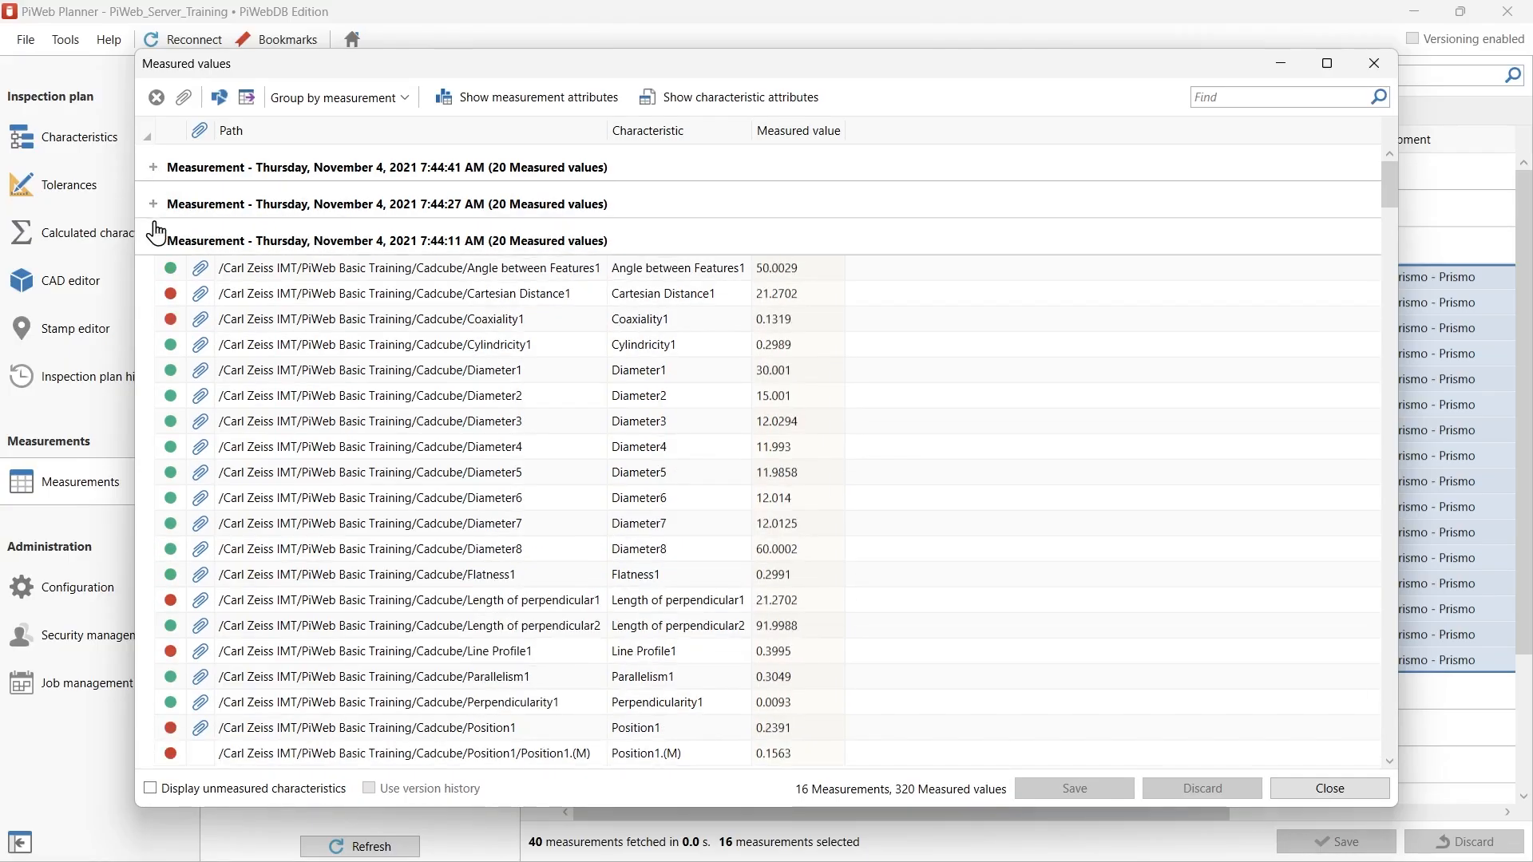
pyautogui.click(154, 243)
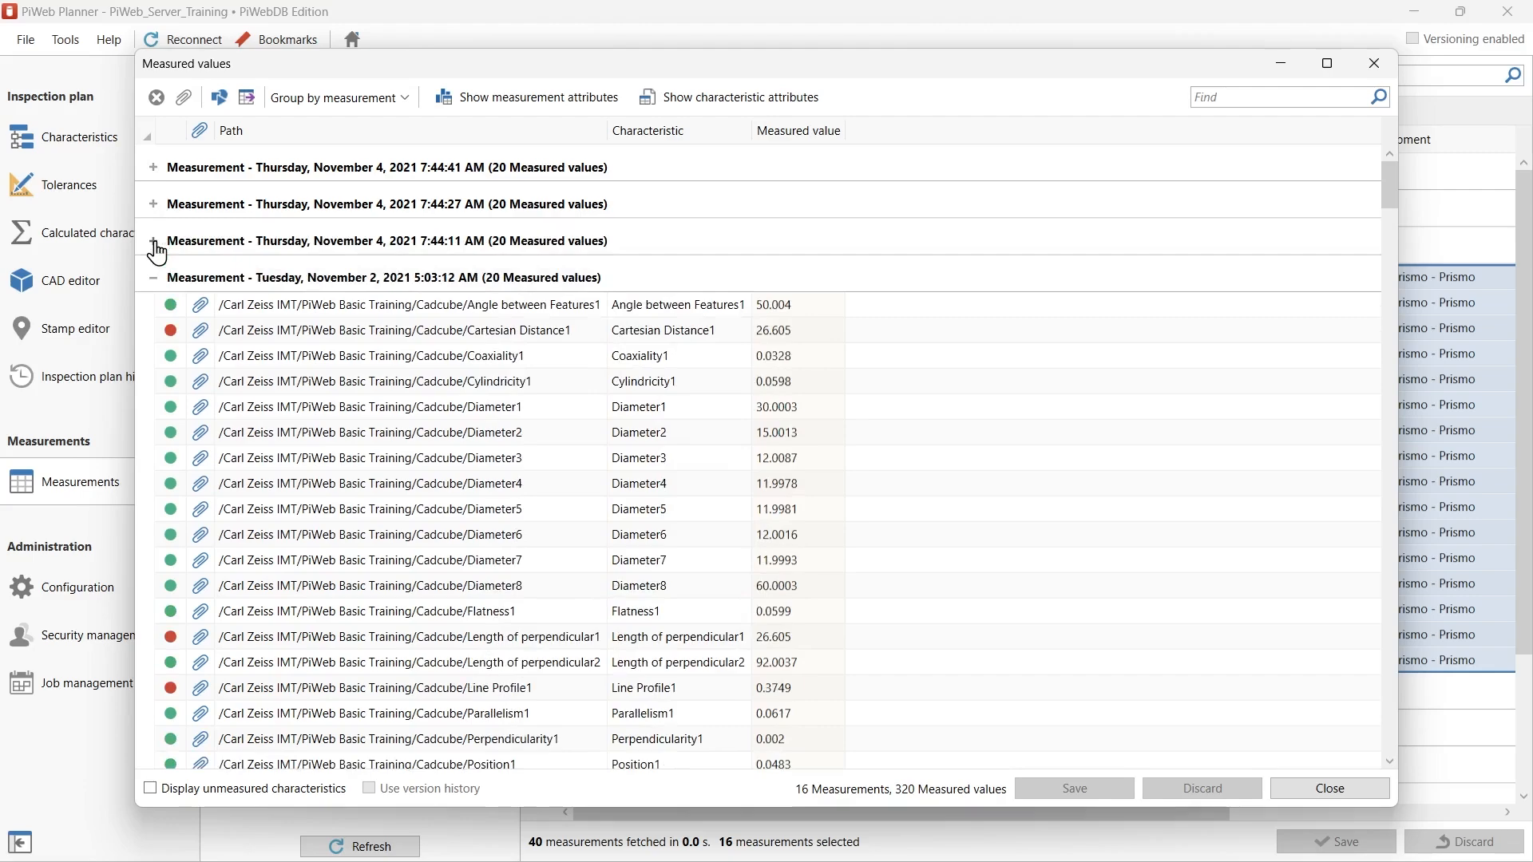
pyautogui.click(154, 243)
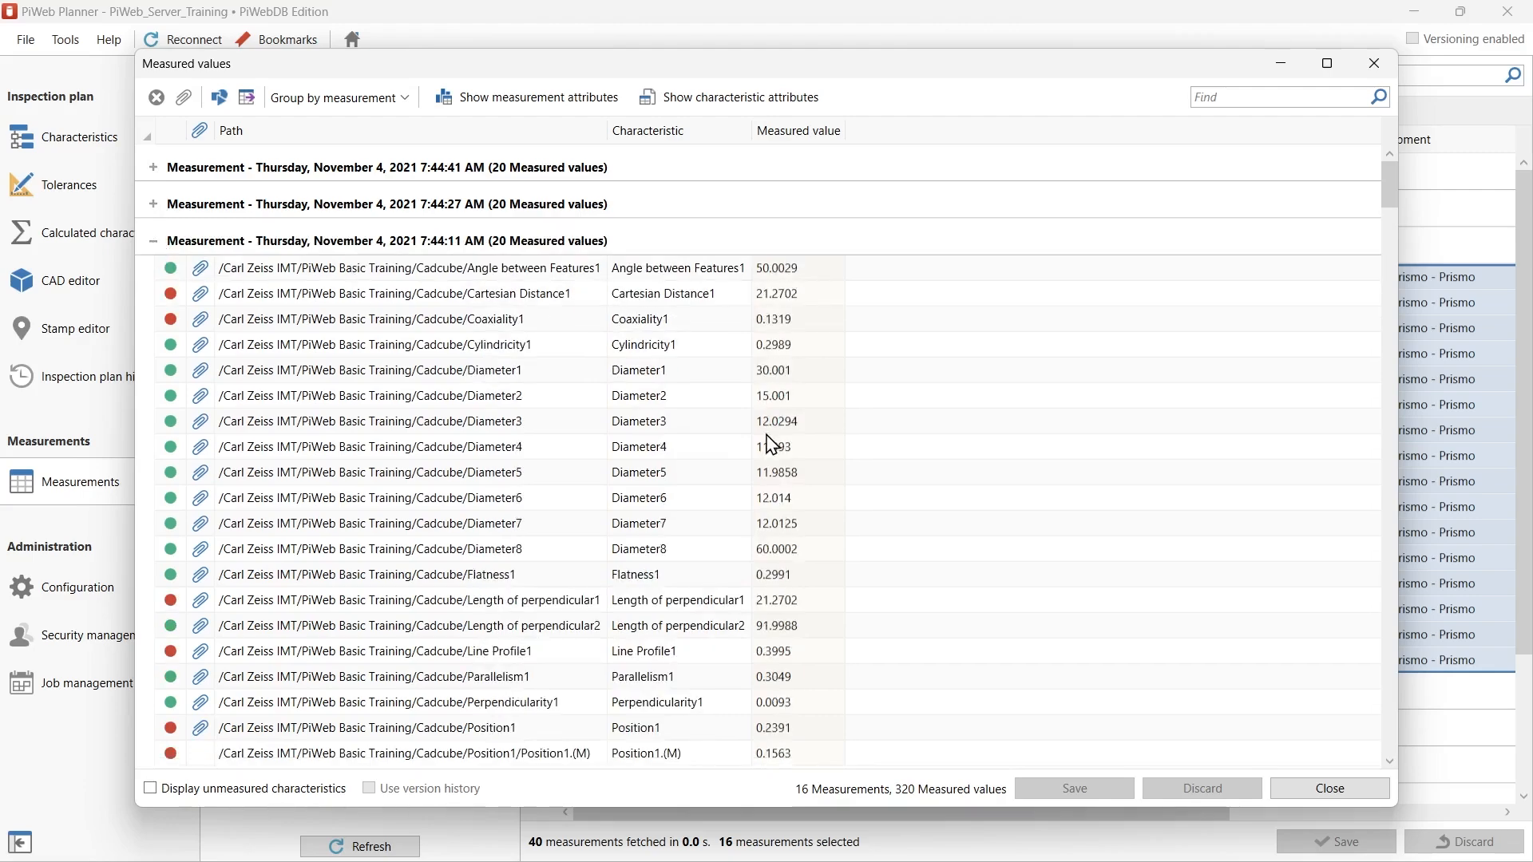
pyautogui.click(404, 104)
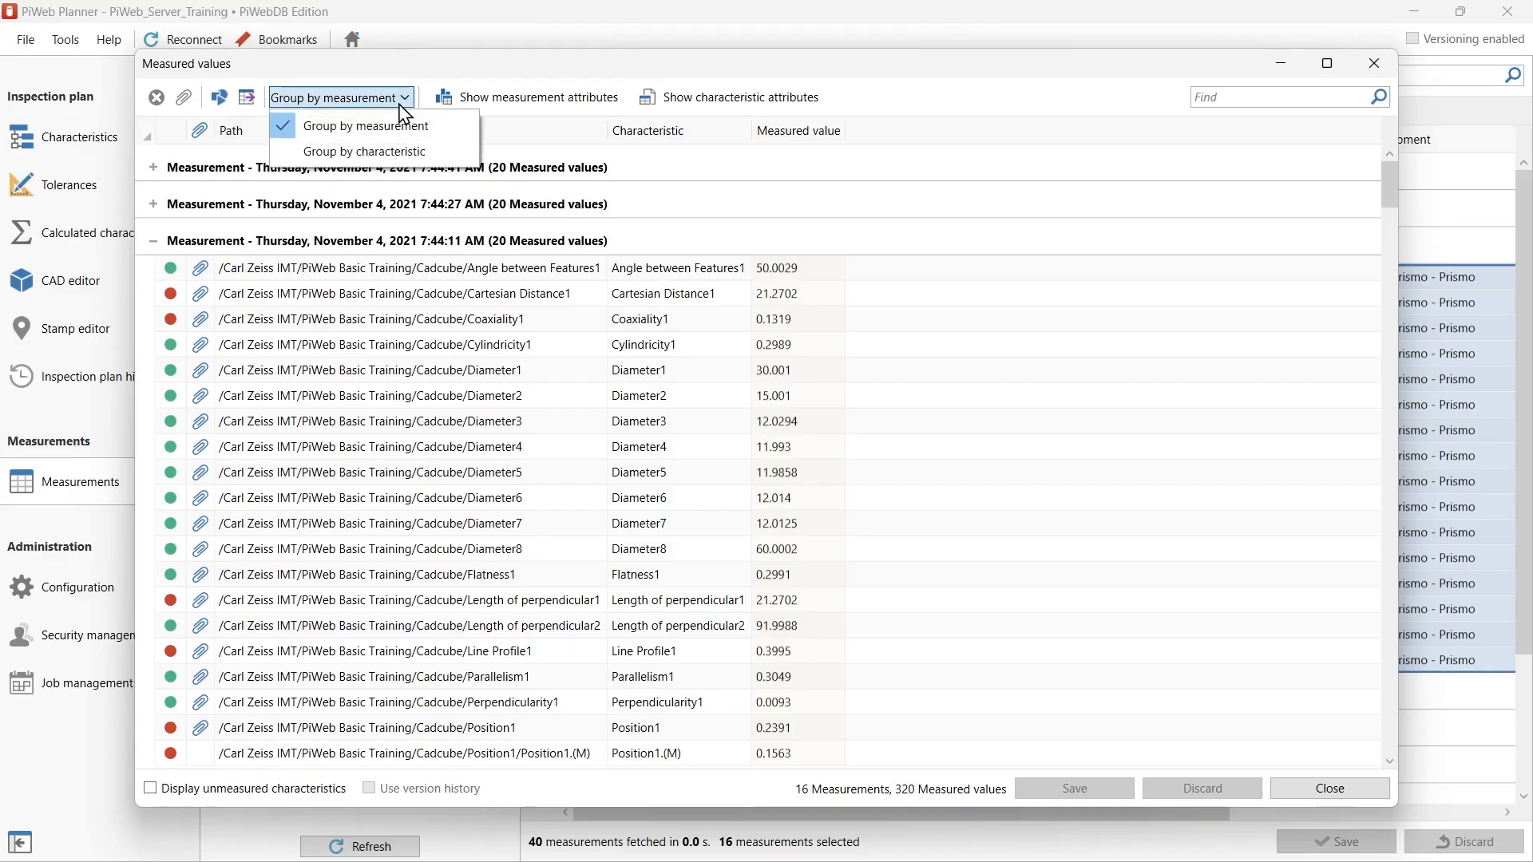
pyautogui.click(404, 158)
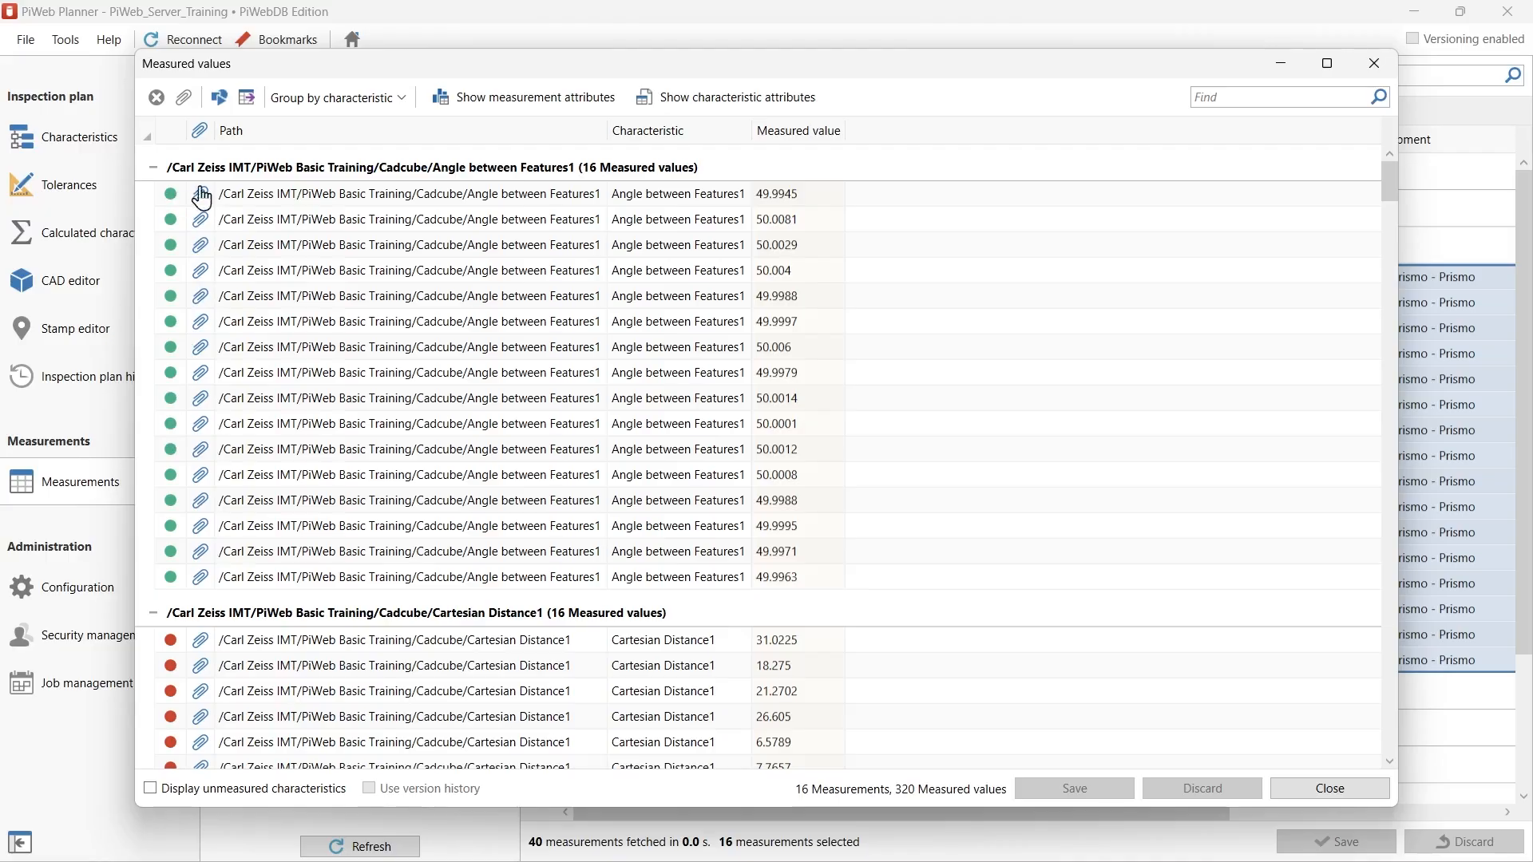
# Display the measurement attributes and characteristic attributes alongside the measured values, and hide both again.
pyautogui.click(551, 102)
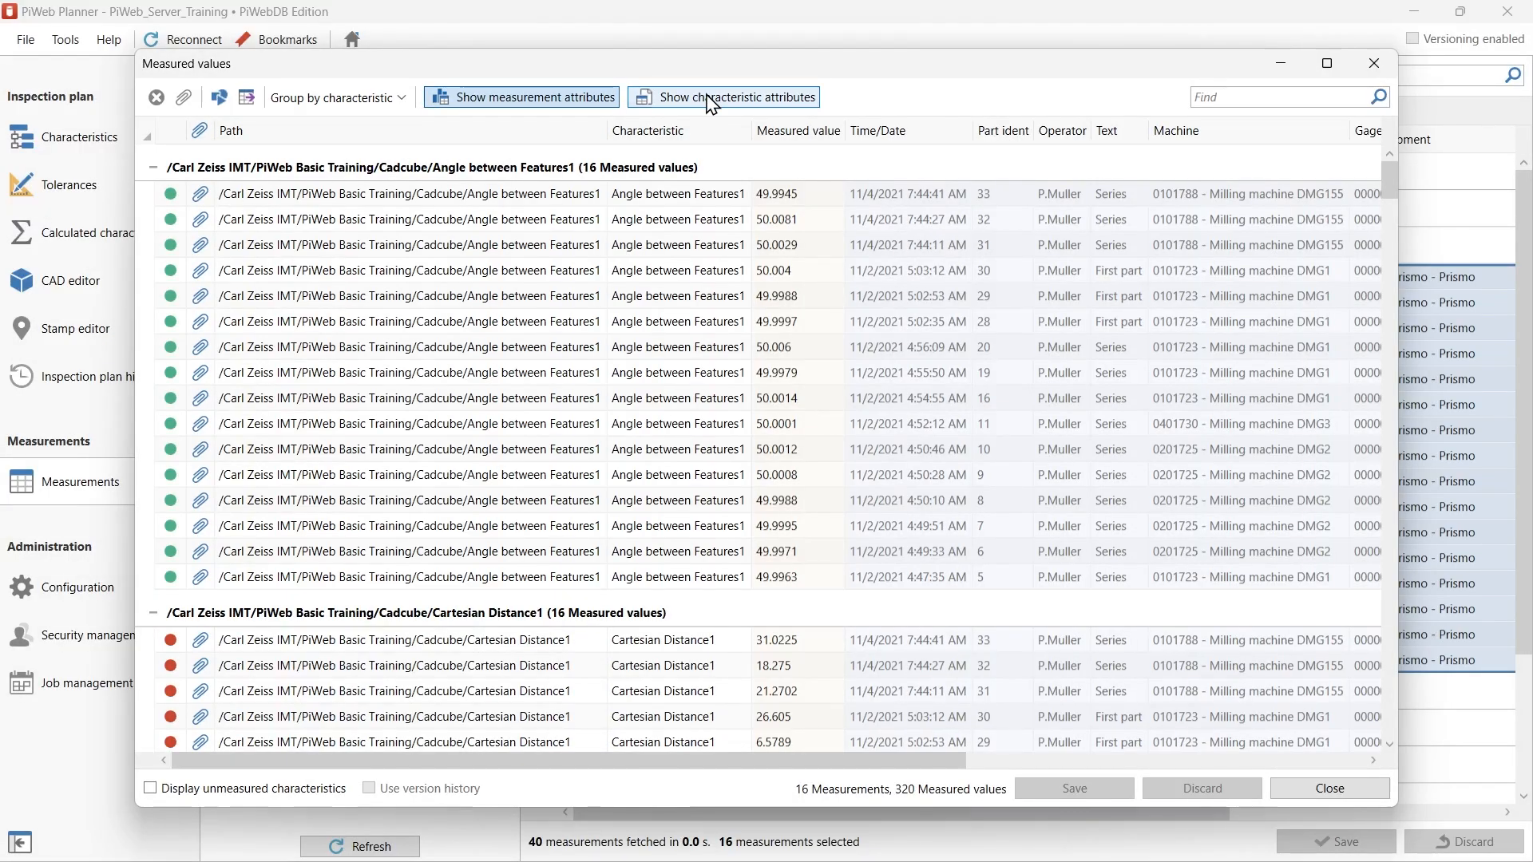
pyautogui.click(709, 102)
pyautogui.click(710, 102)
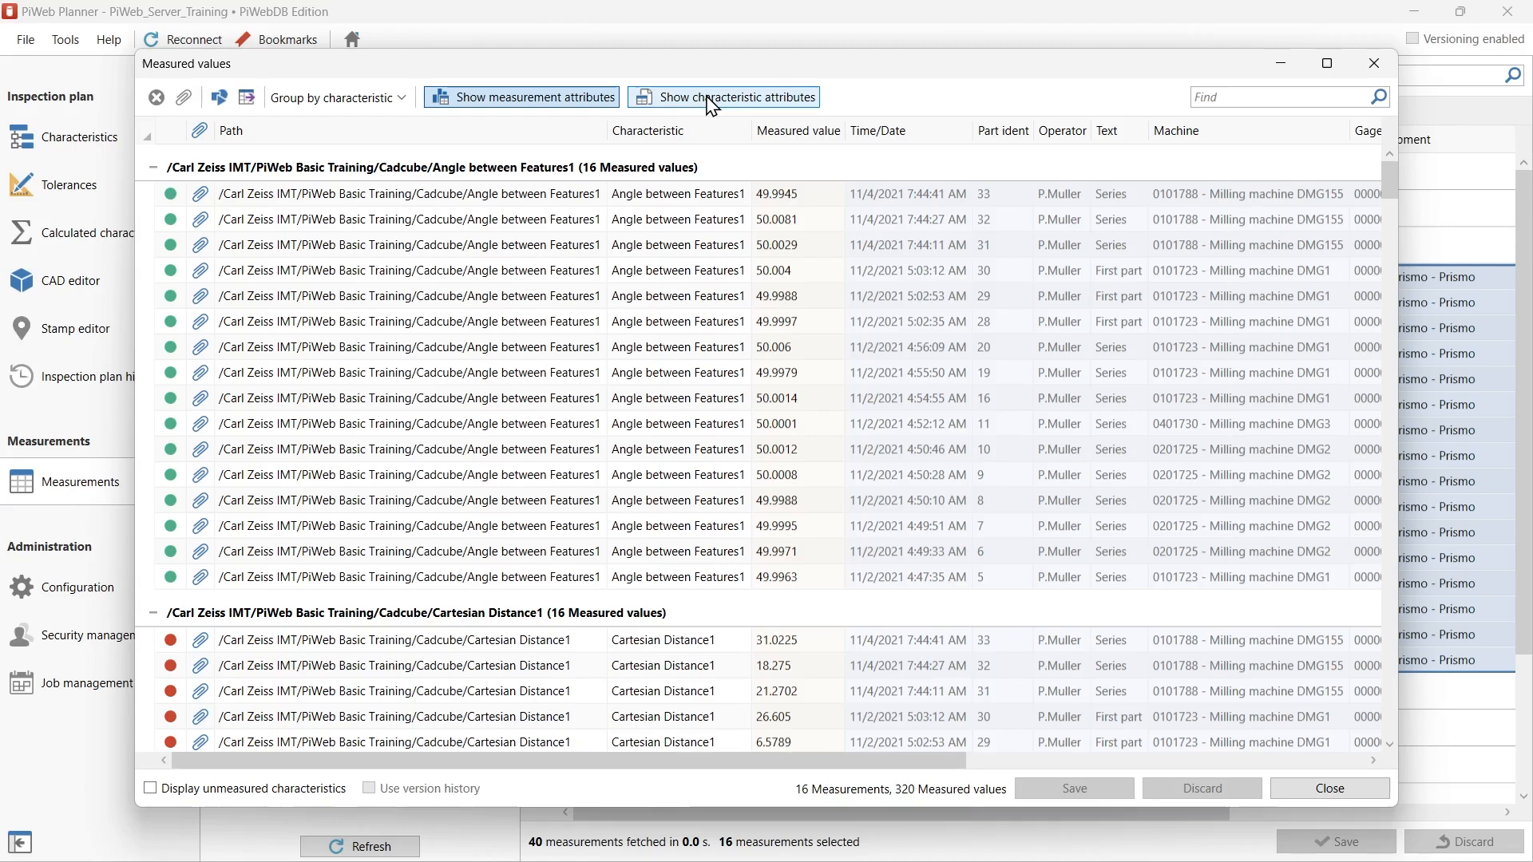
pyautogui.click(552, 105)
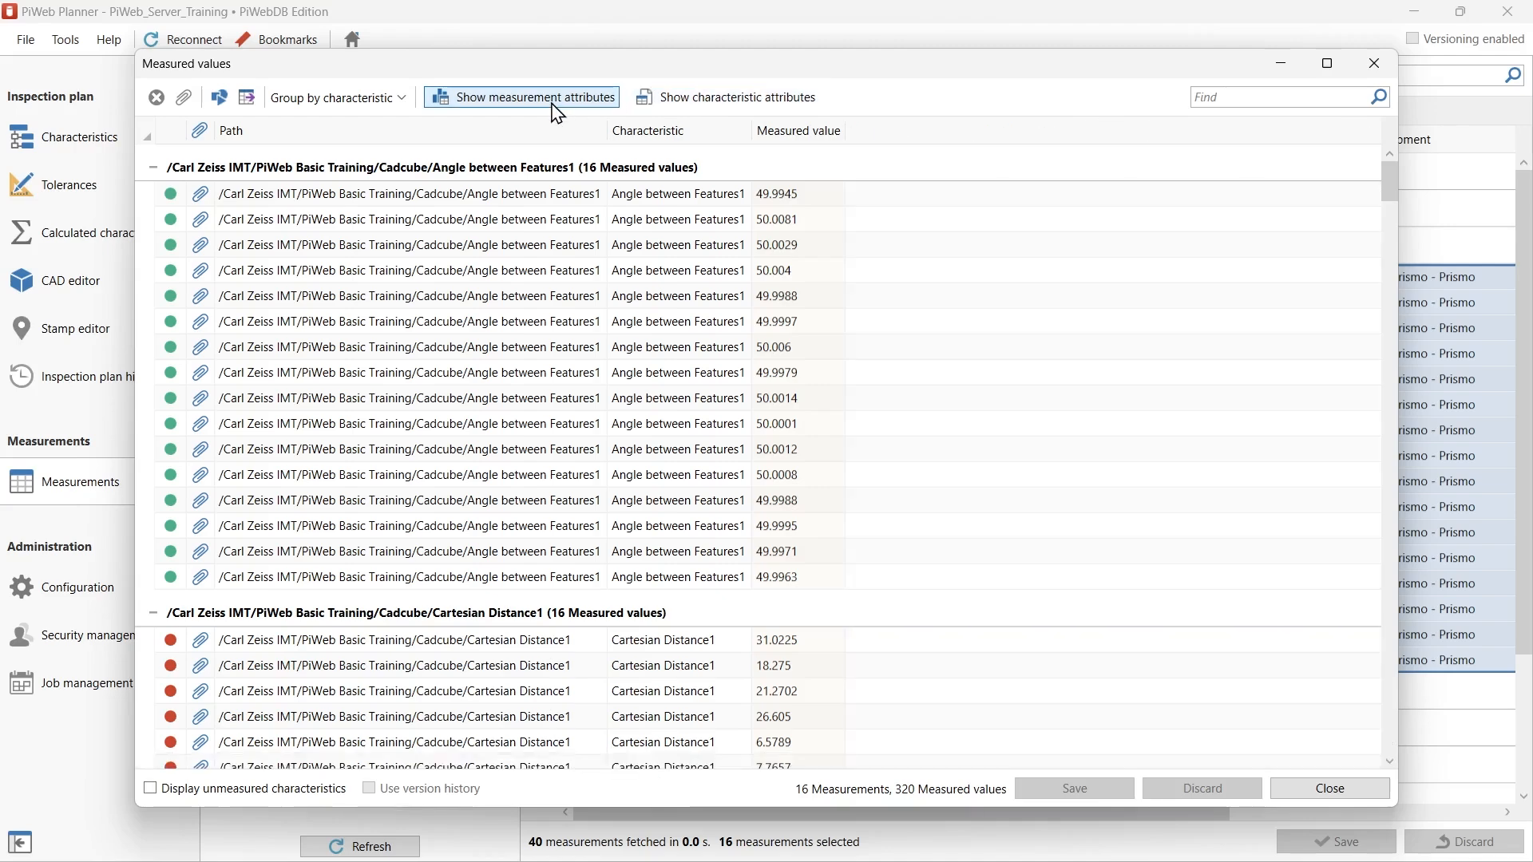
# View the column options of the Measured value column, and close the measured values window.
pyautogui.rightClick(800, 142)
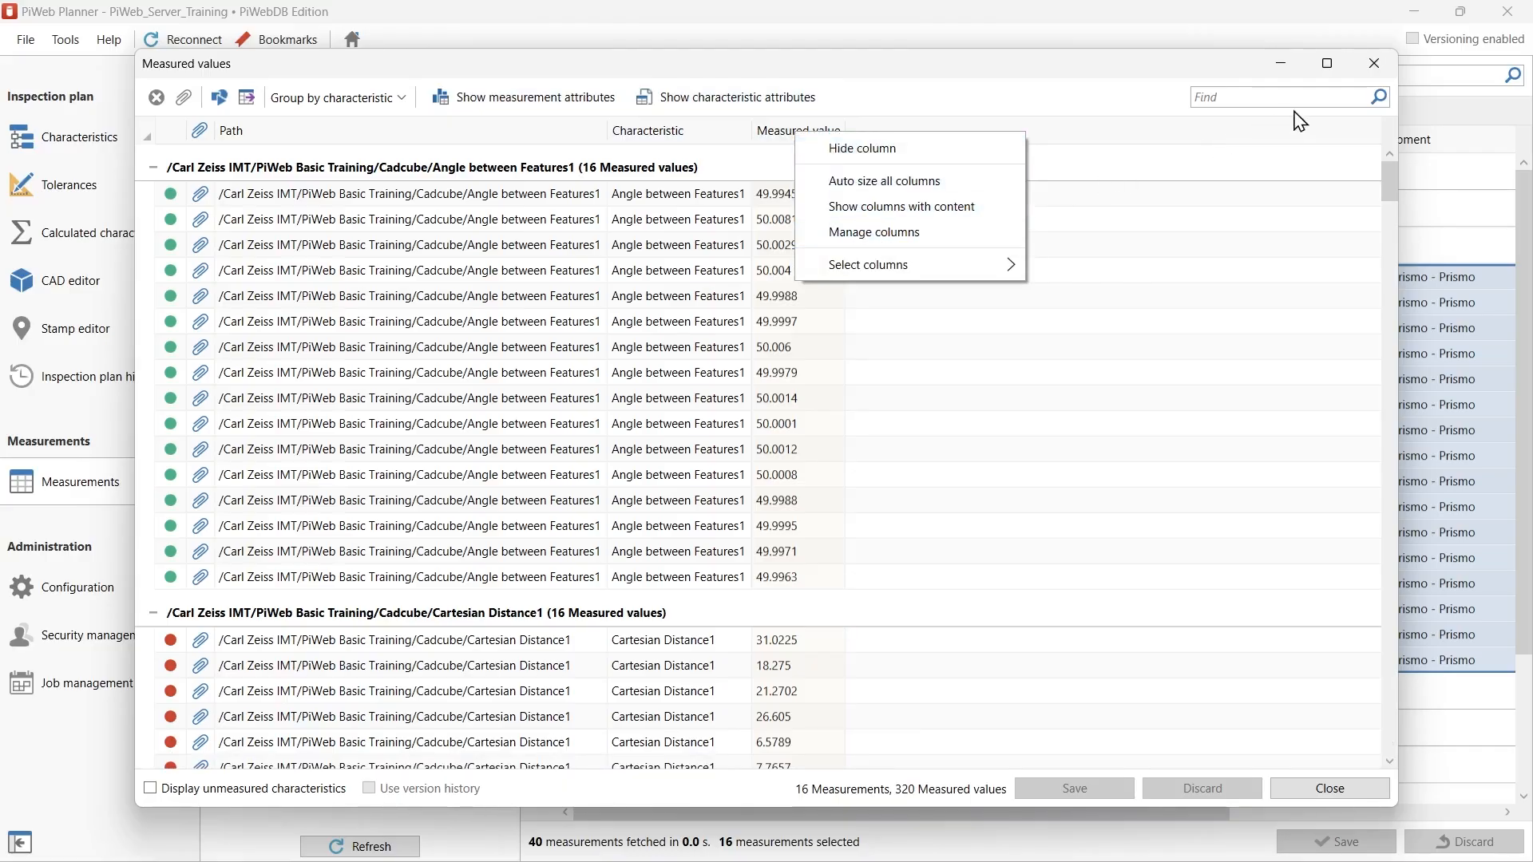
pyautogui.click(1381, 79)
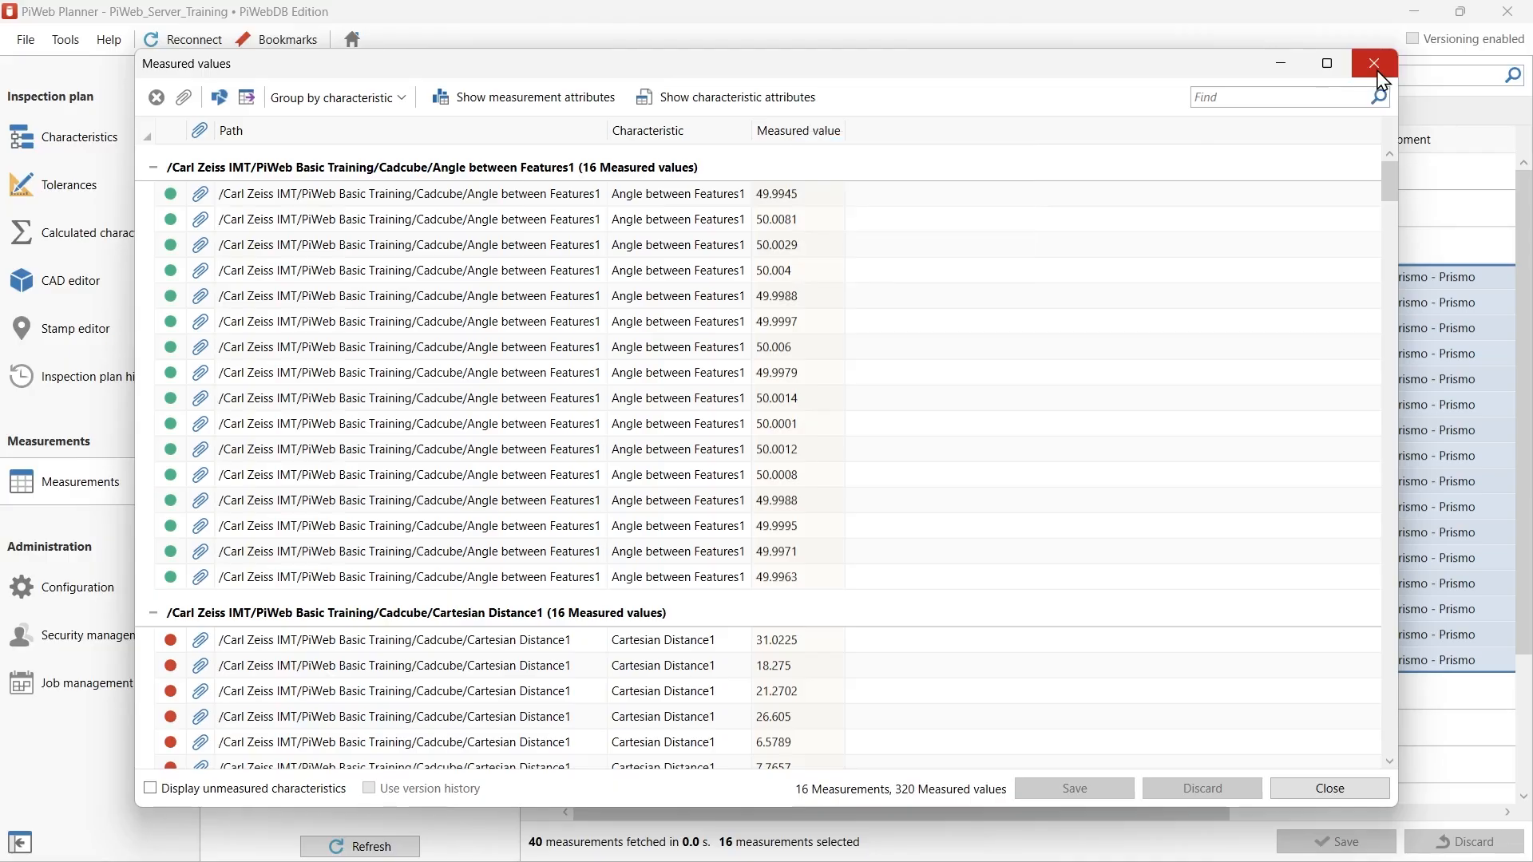
pyautogui.click(1376, 67)
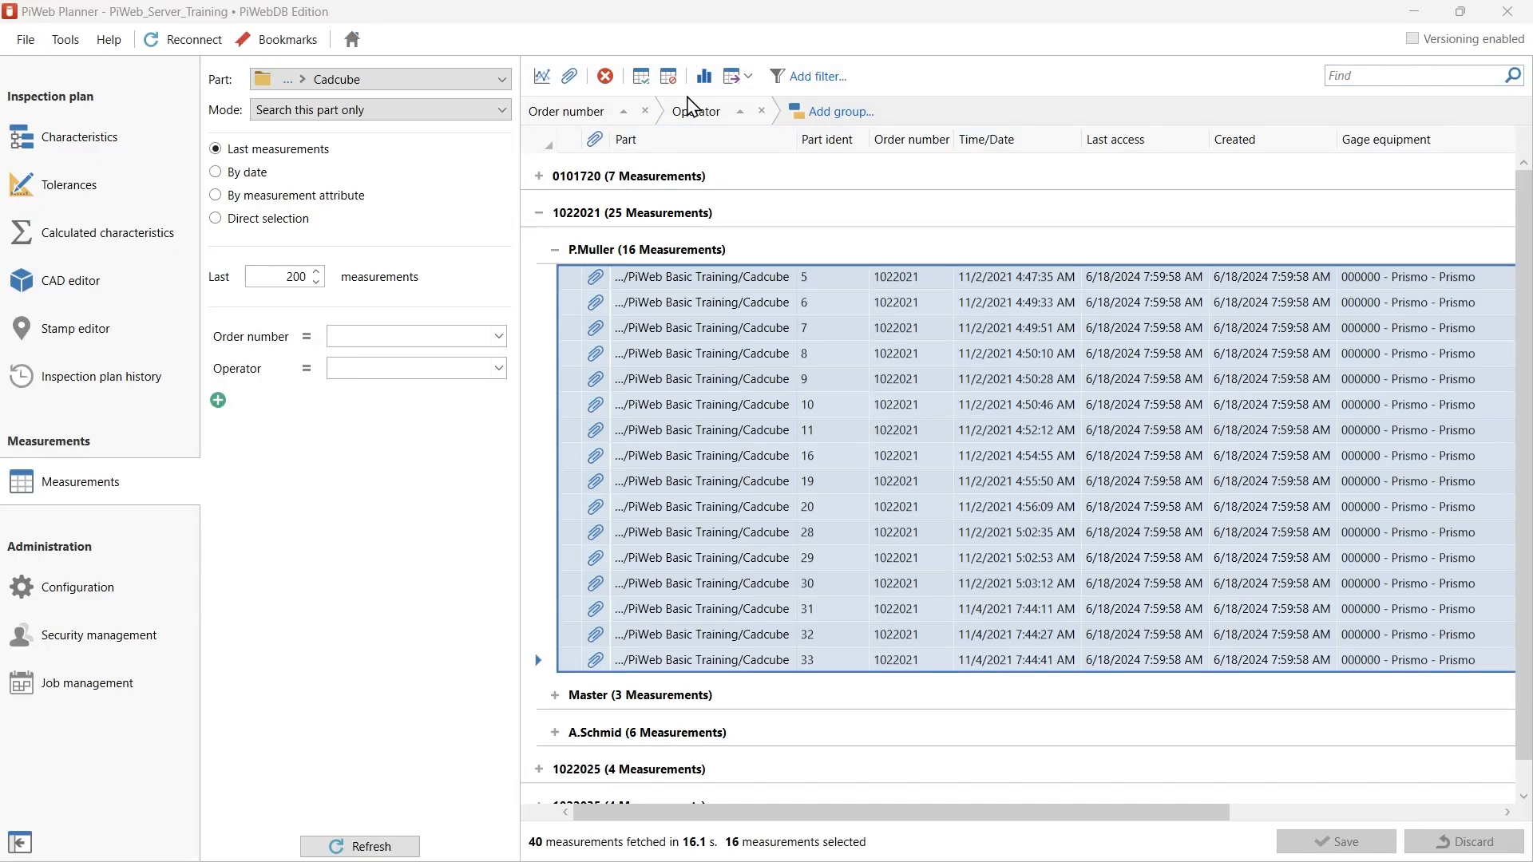
# Show the measurement results as green and red bars in the table together with the timeline chart.
pyautogui.click(703, 77)
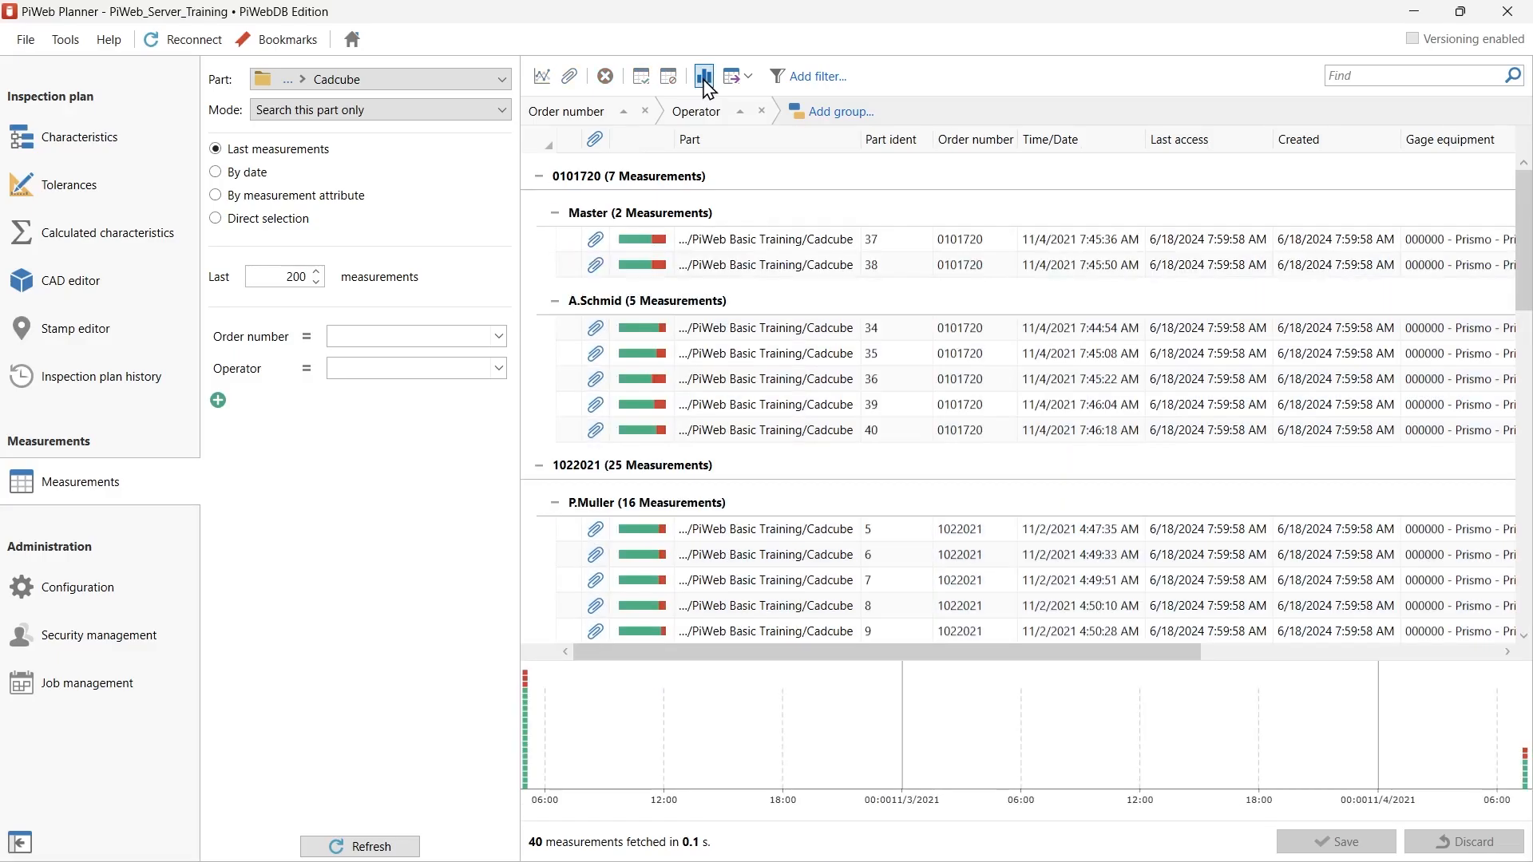
pyautogui.moveTo(650, 333)
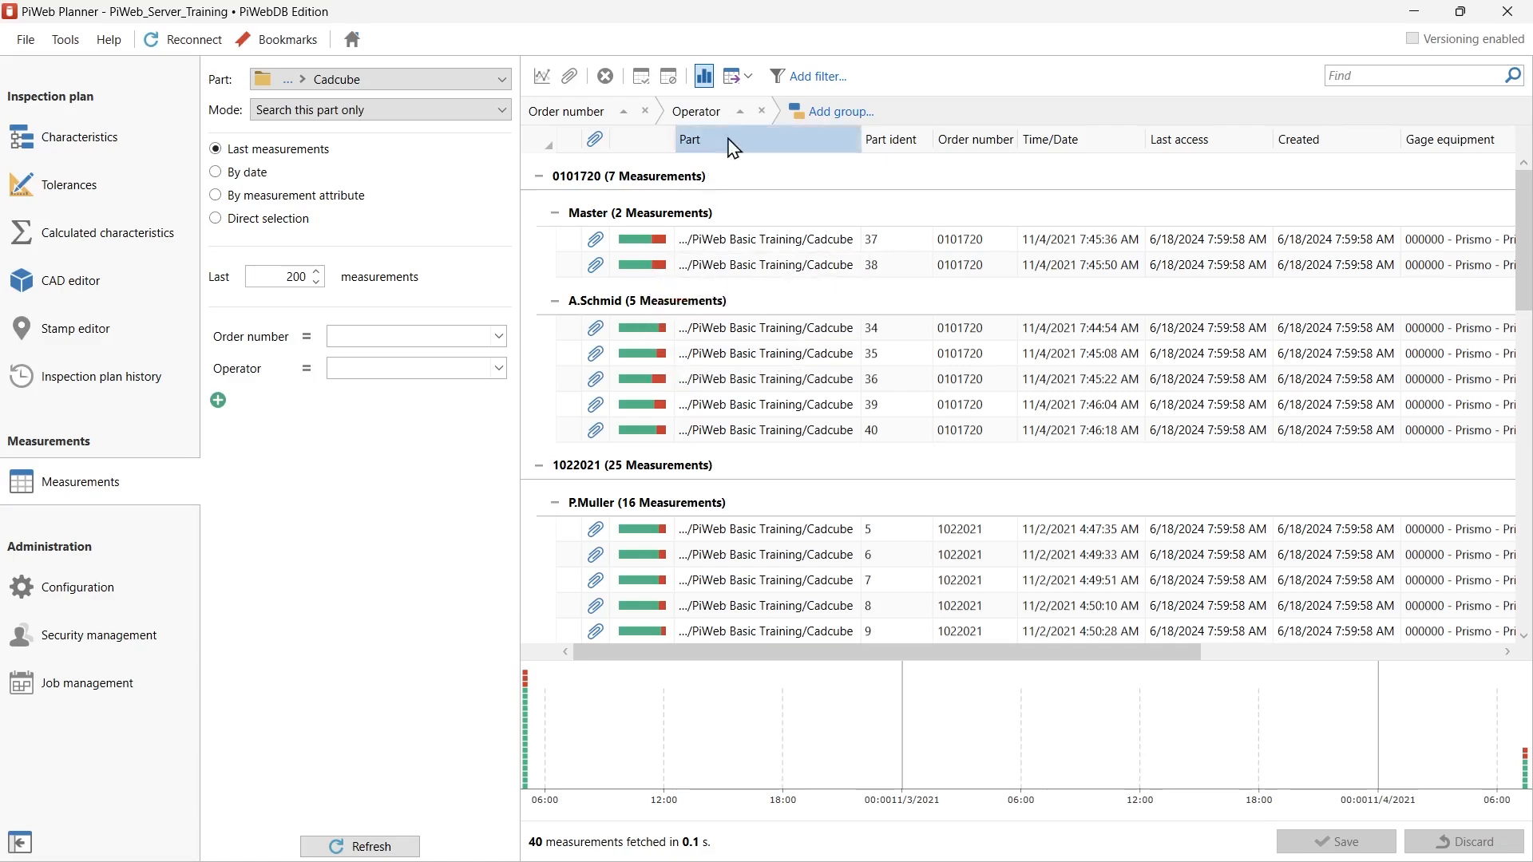
# View the export formats for the measurement table and for the measurements in the second order number's first operator subgroup.
pyautogui.click(750, 77)
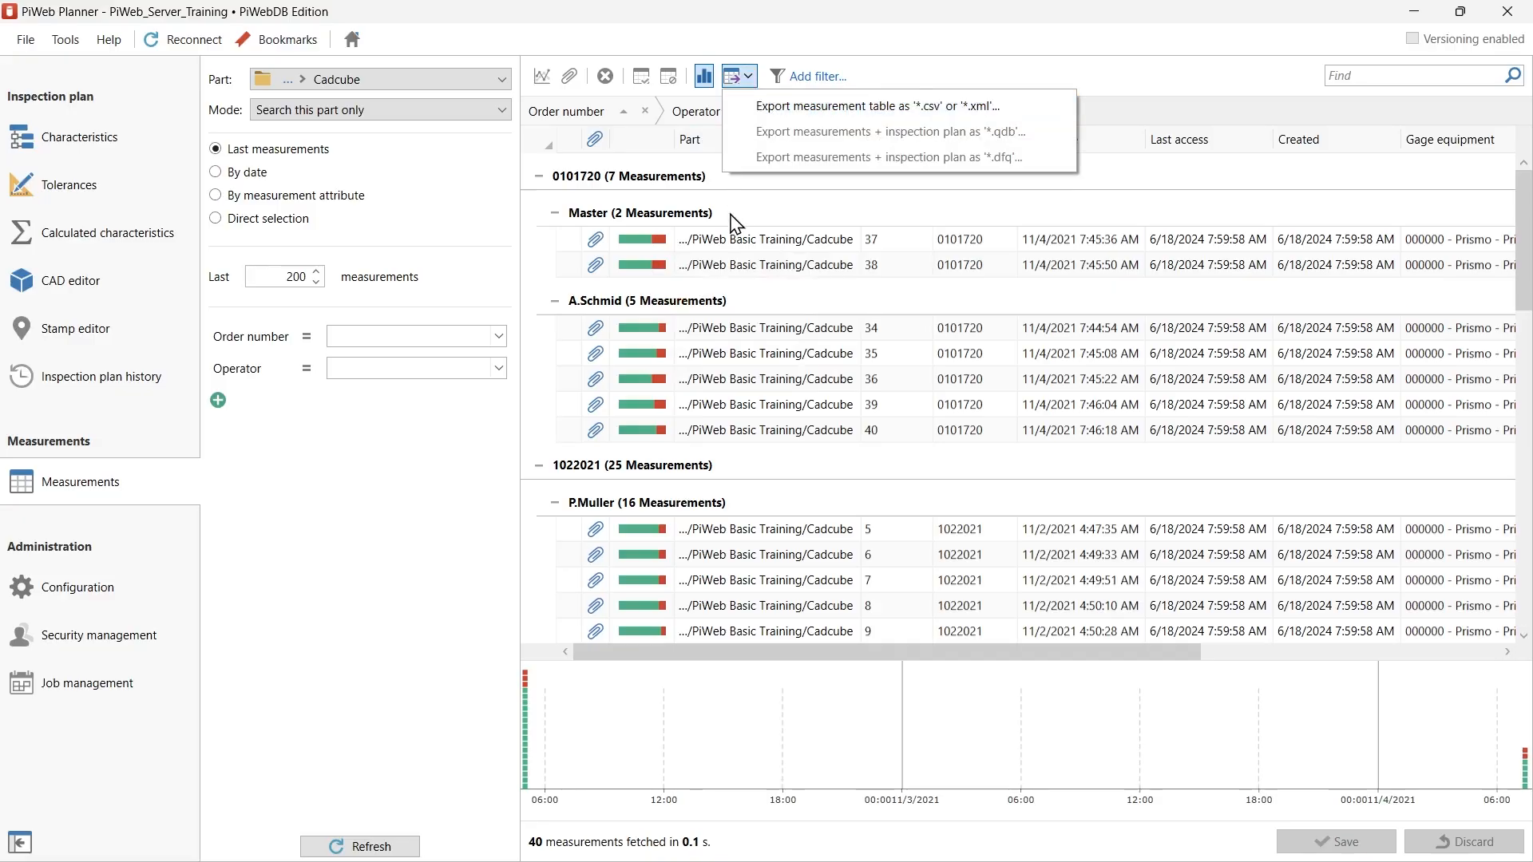
pyautogui.click(961, 80)
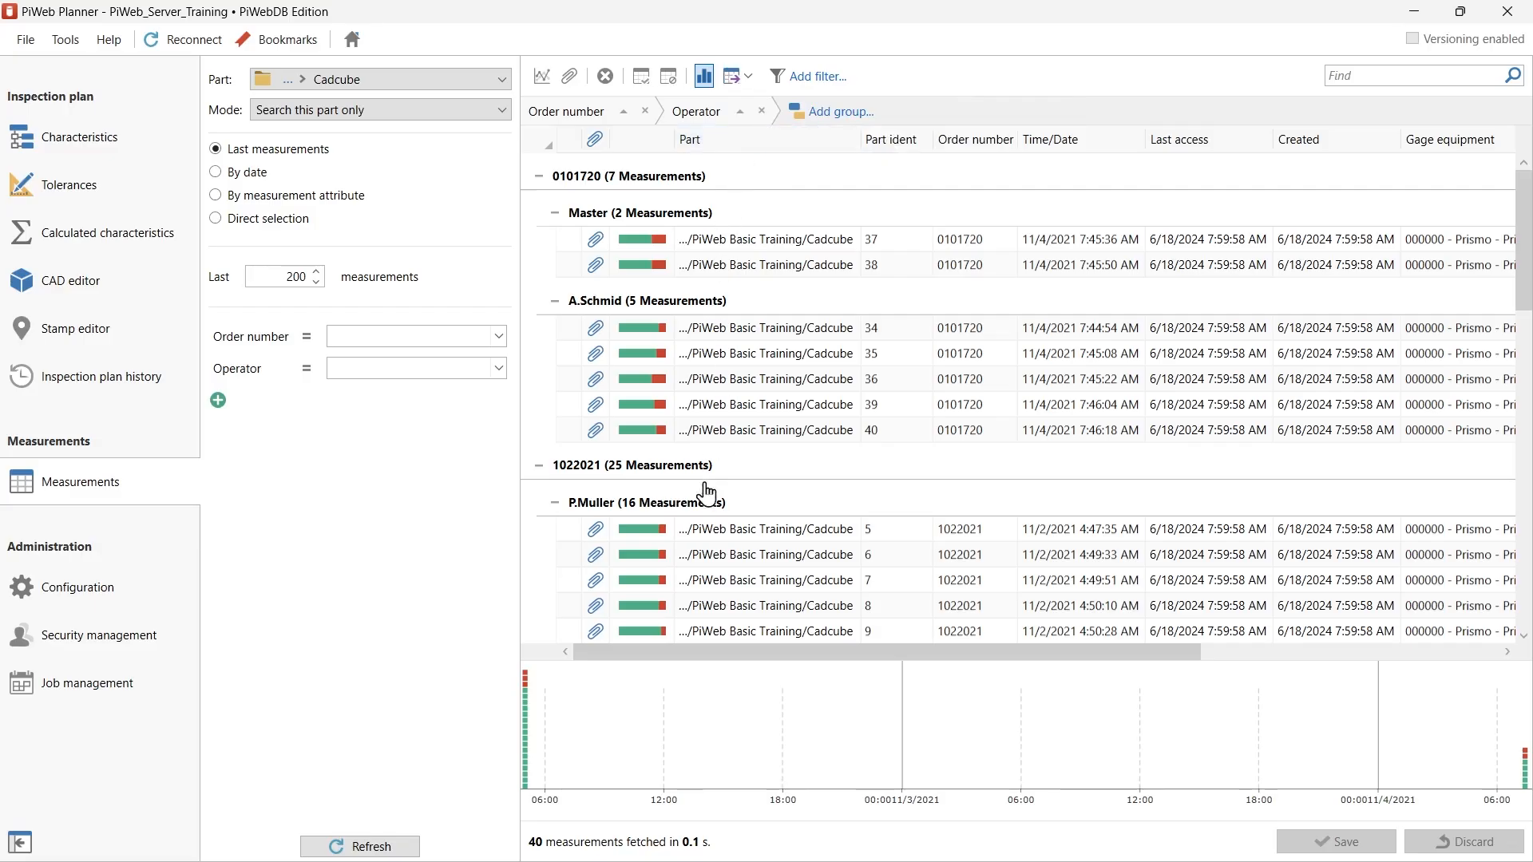
pyautogui.rightClick(704, 515)
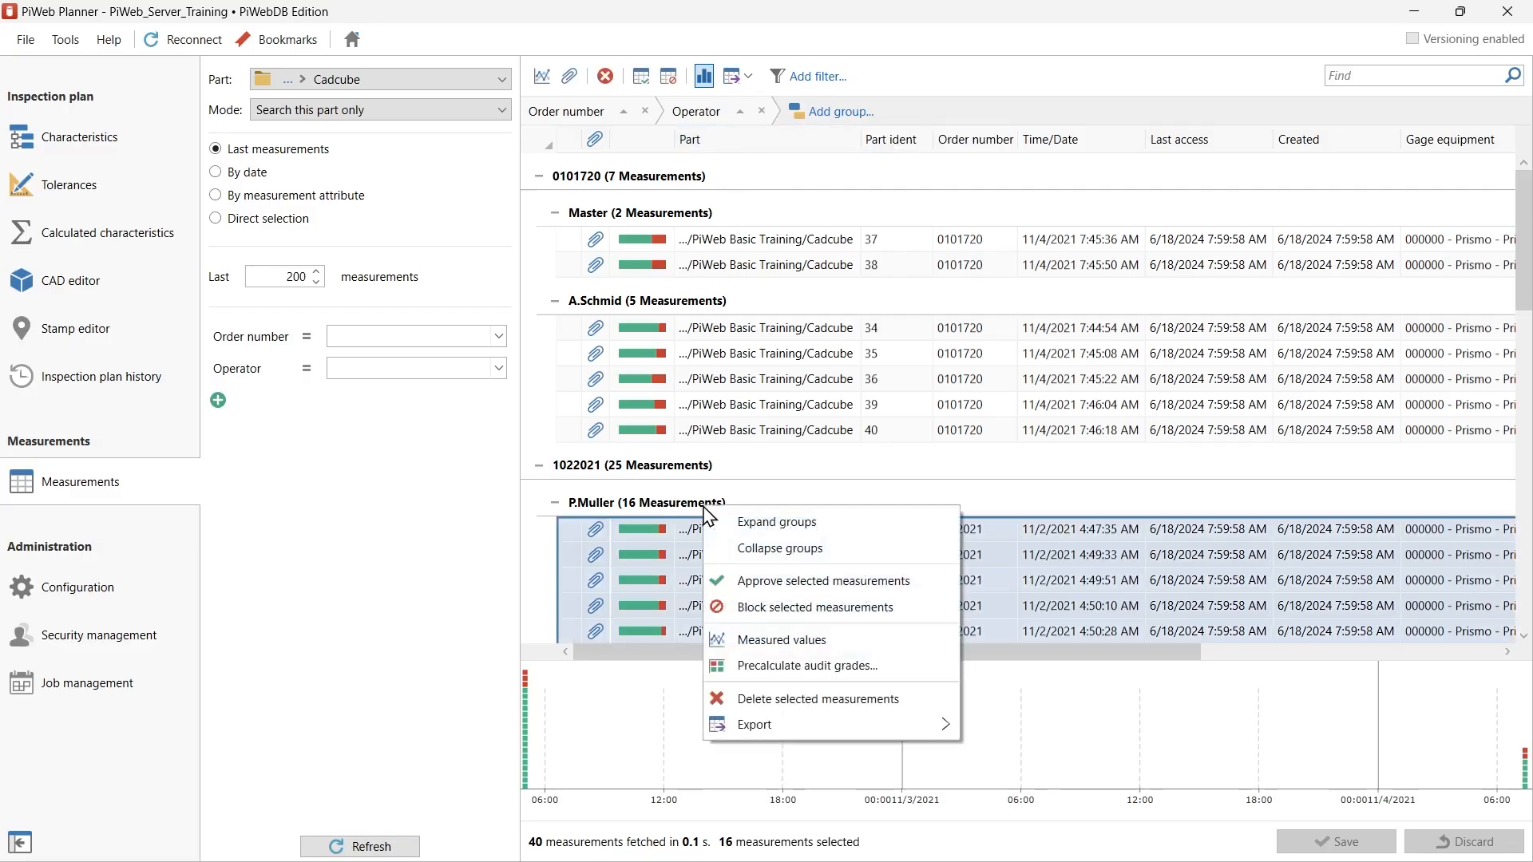
pyautogui.moveTo(841, 726)
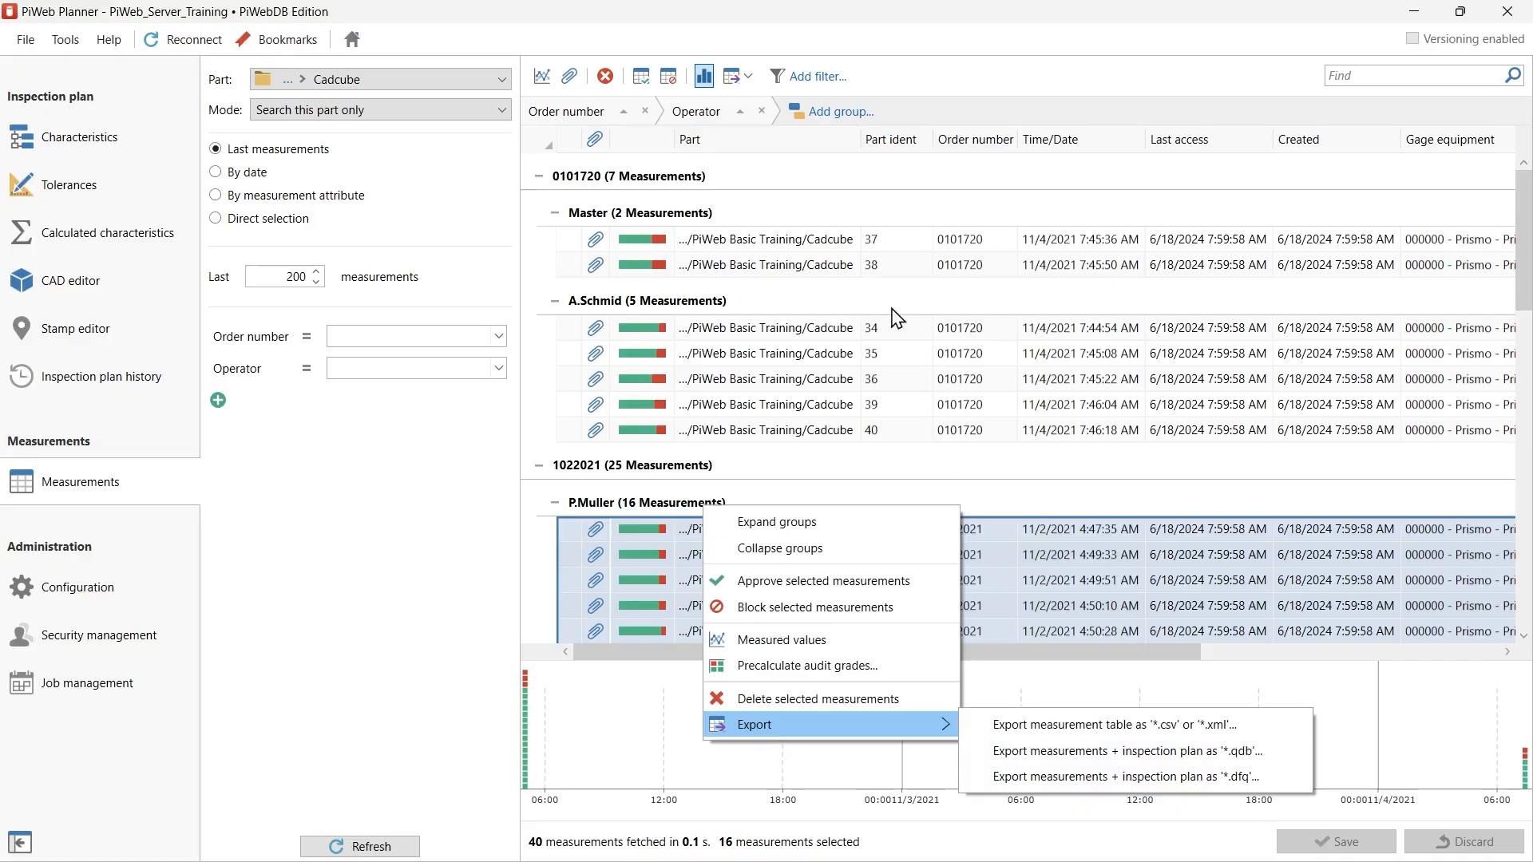
# Remove the Order number and Operator groupings from the measurement table.
pyautogui.click(645, 111)
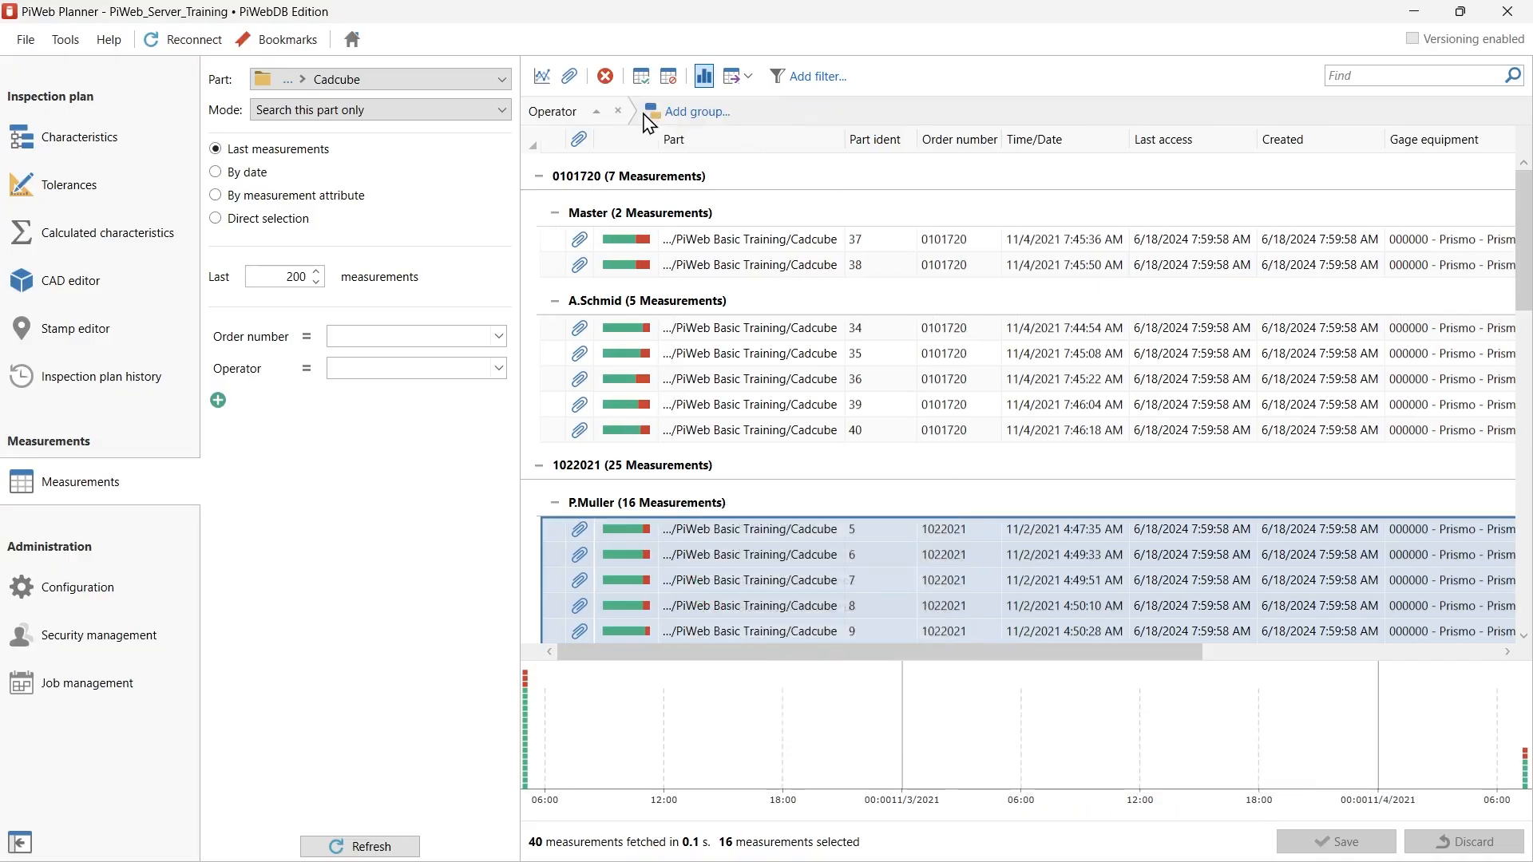
pyautogui.click(621, 112)
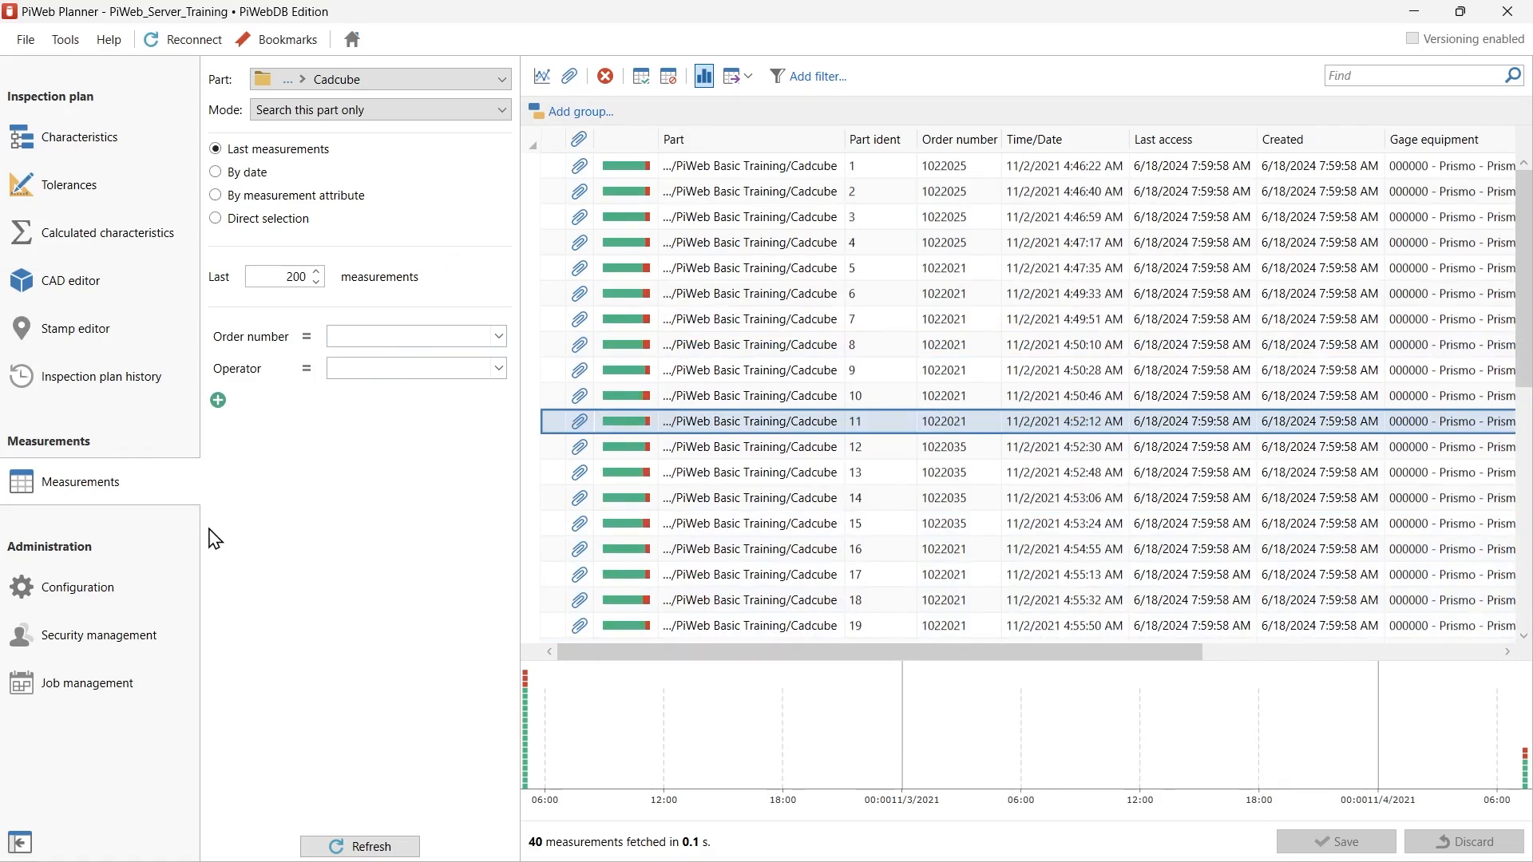
# Open the attribute configuration, and shrink the navigation pane to icons and restore it.
pyautogui.click(88, 593)
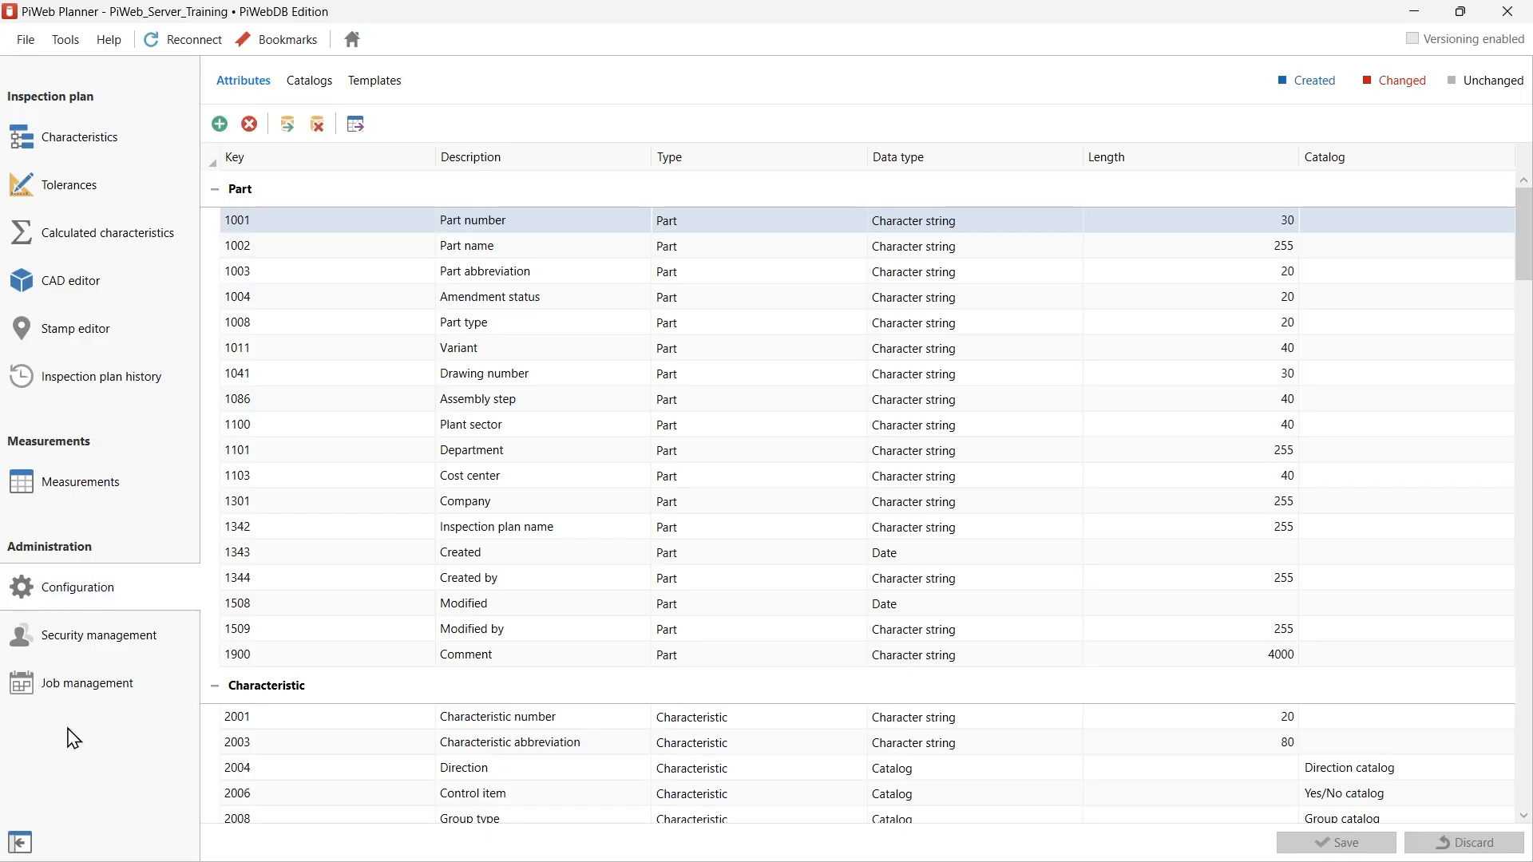
pyautogui.click(20, 842)
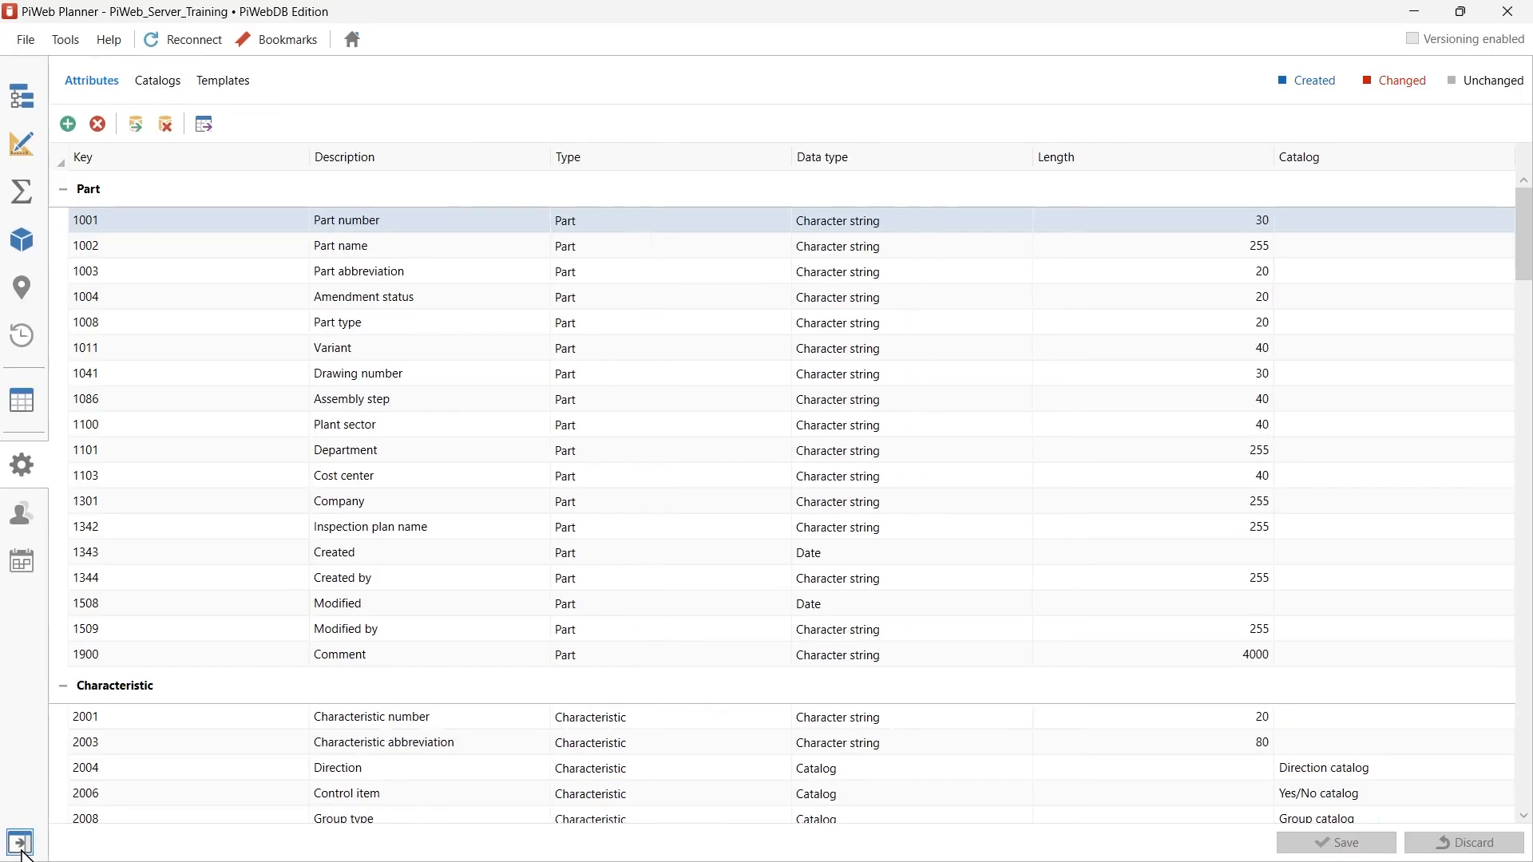
pyautogui.click(20, 843)
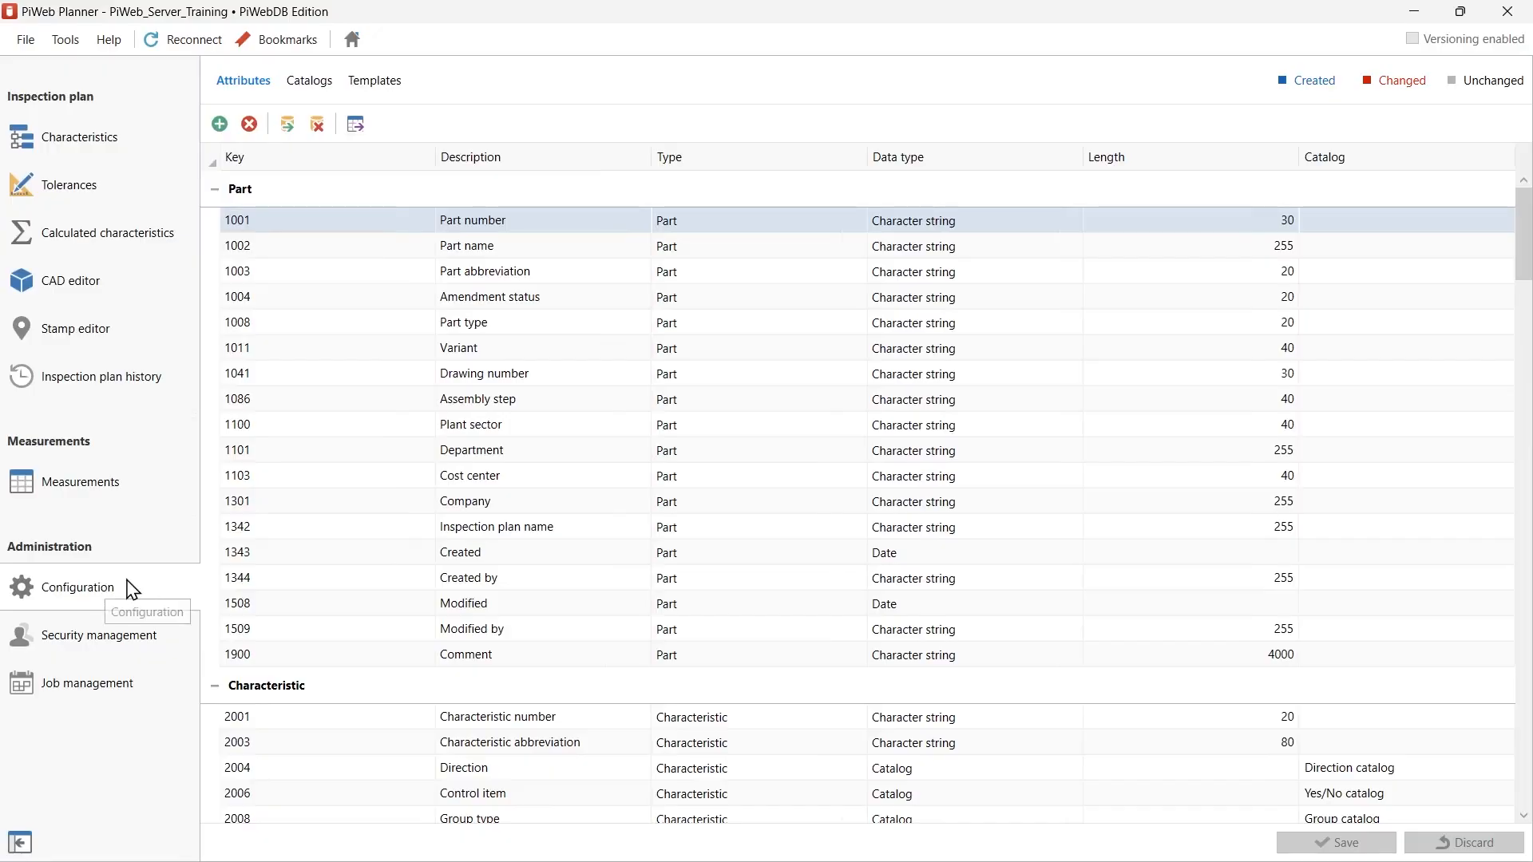
# Collapse the Part, Characteristic and Measured value attribute groups, leaving the Measurement group expanded.
pyautogui.click(214, 191)
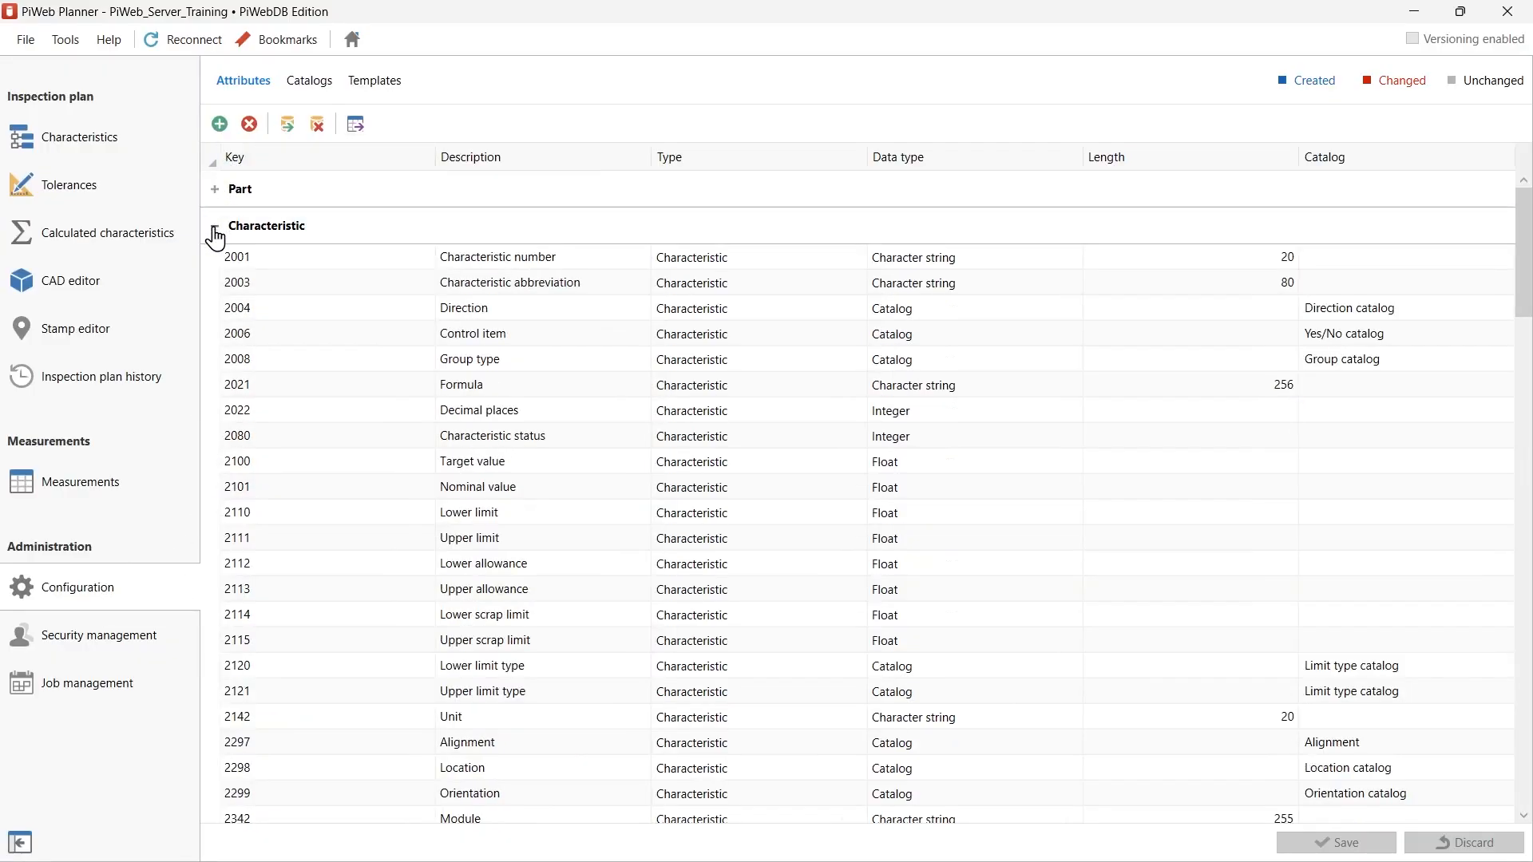
pyautogui.click(213, 225)
pyautogui.click(214, 263)
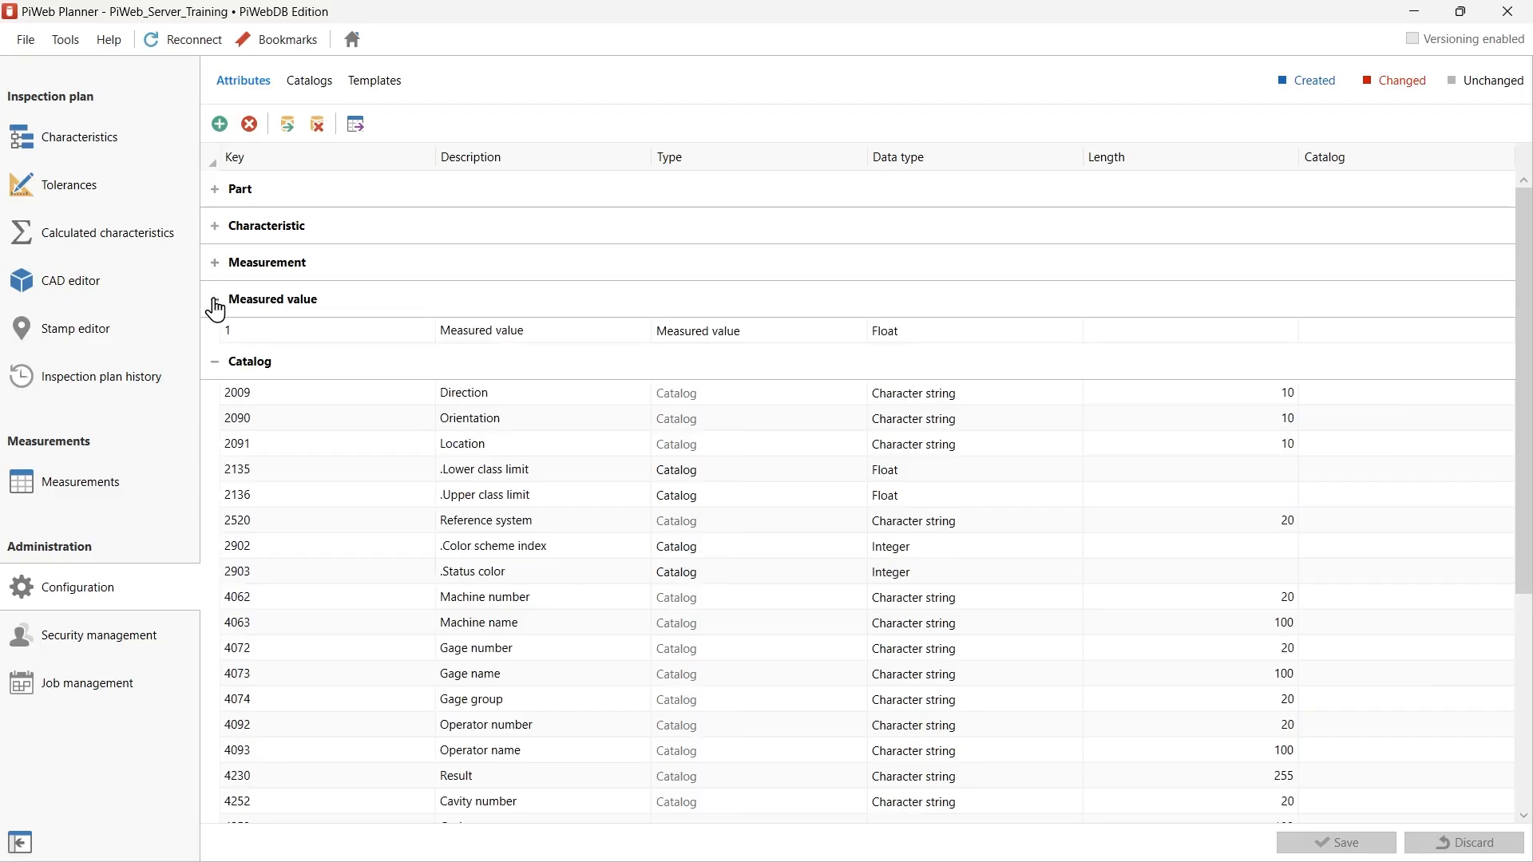
pyautogui.click(214, 302)
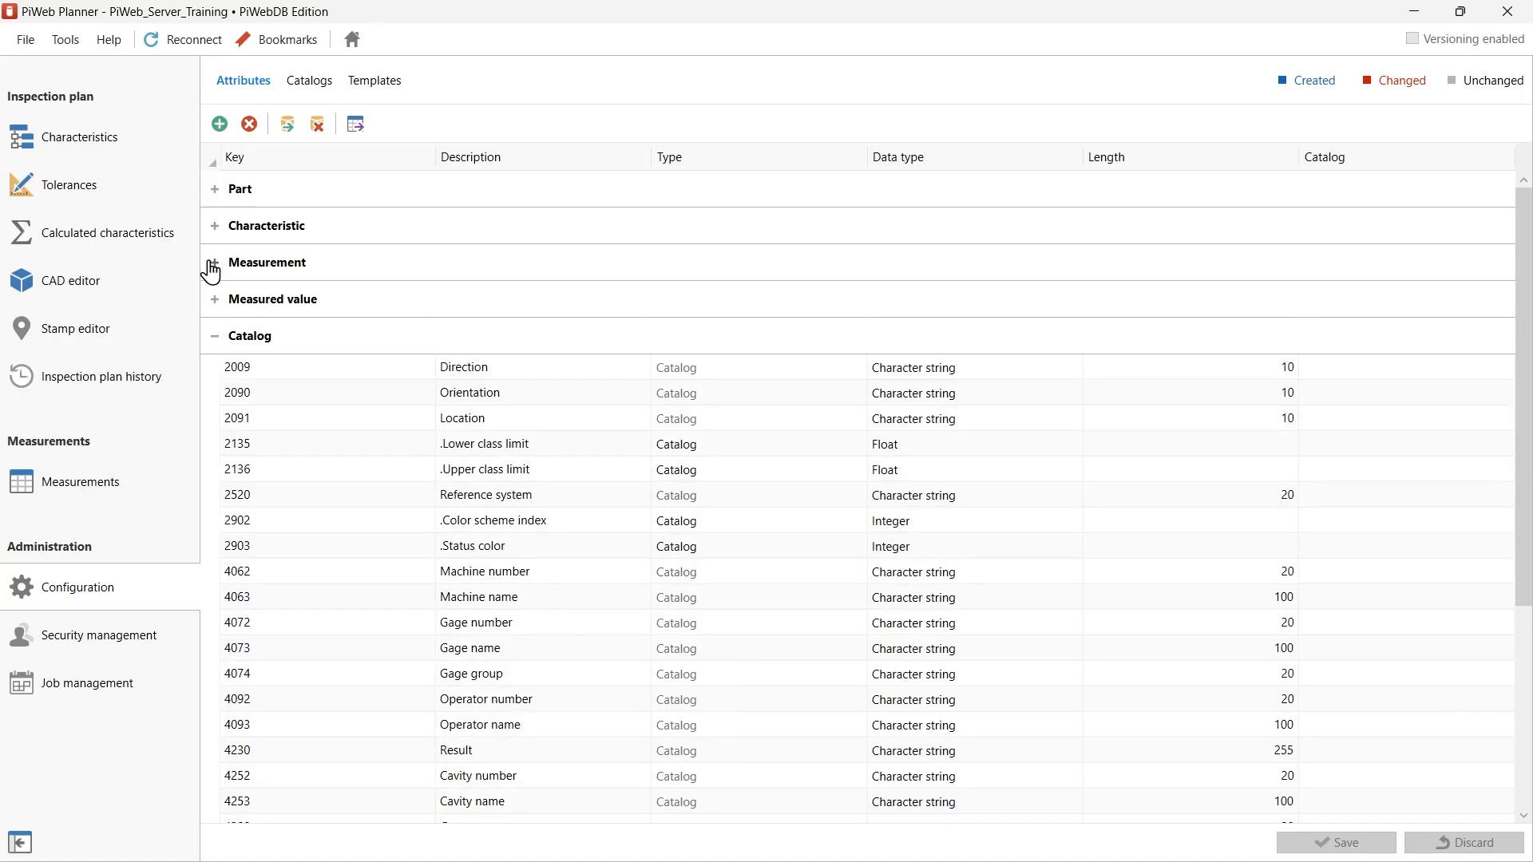
pyautogui.click(212, 265)
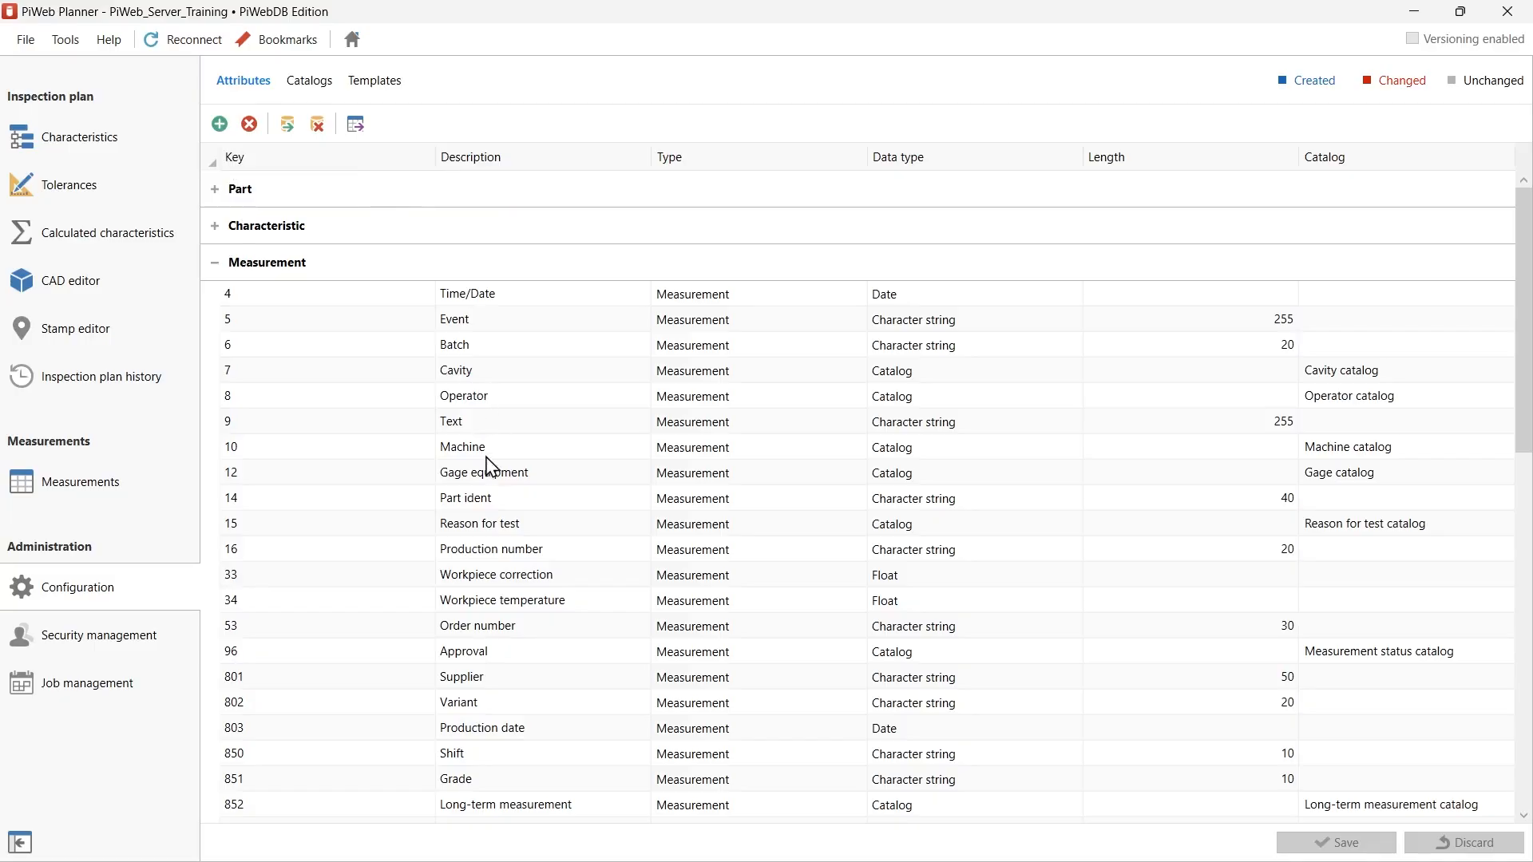
# Change the description of measurement attribute 14 to Part ID and save the configuration.
pyautogui.doubleClick(489, 504)
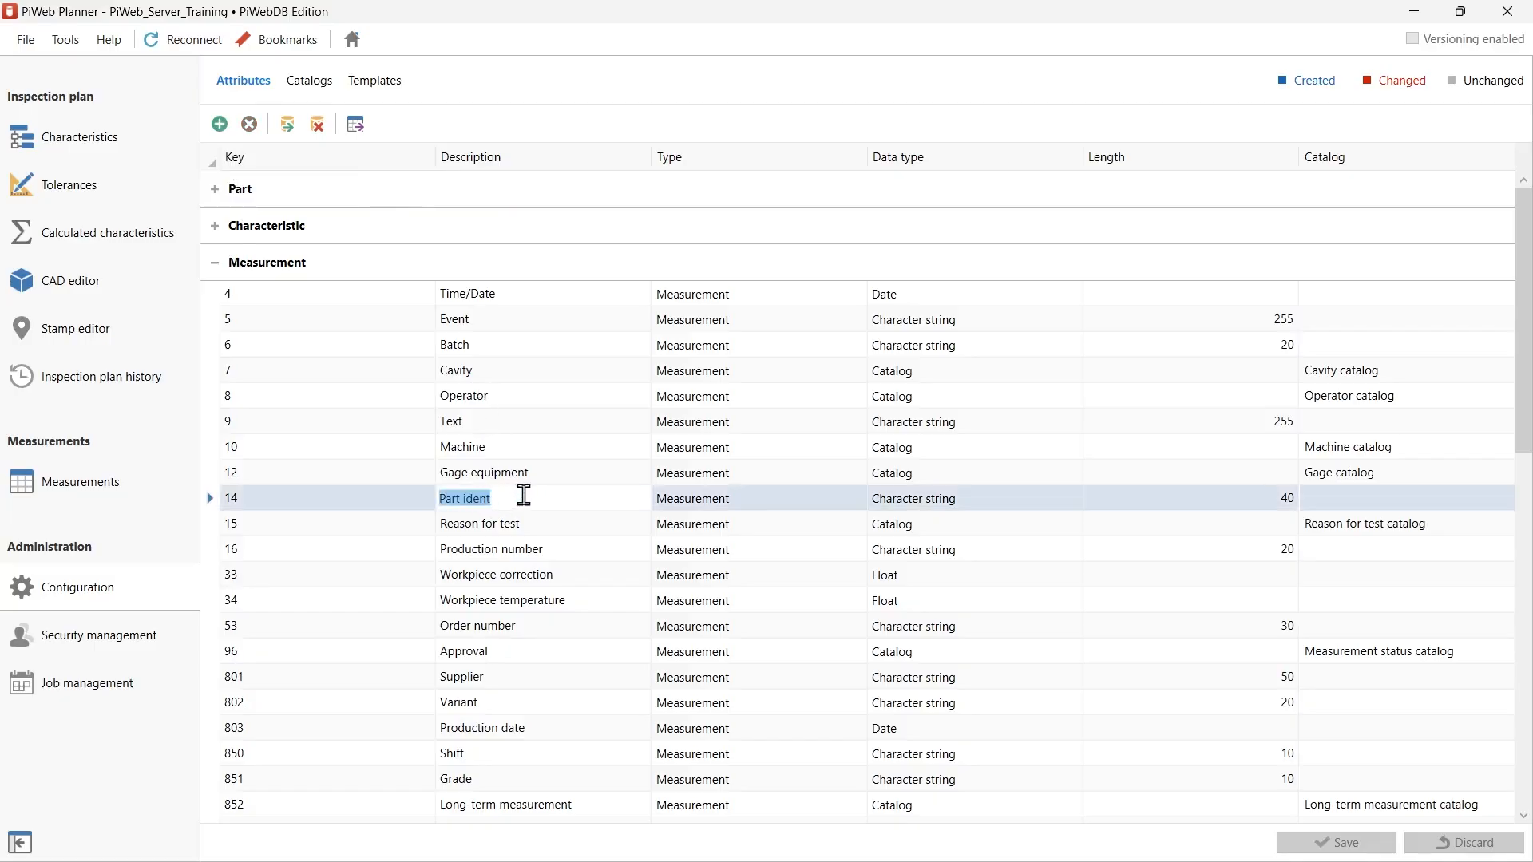
pyautogui.write('Par')
pyautogui.click(655, 558)
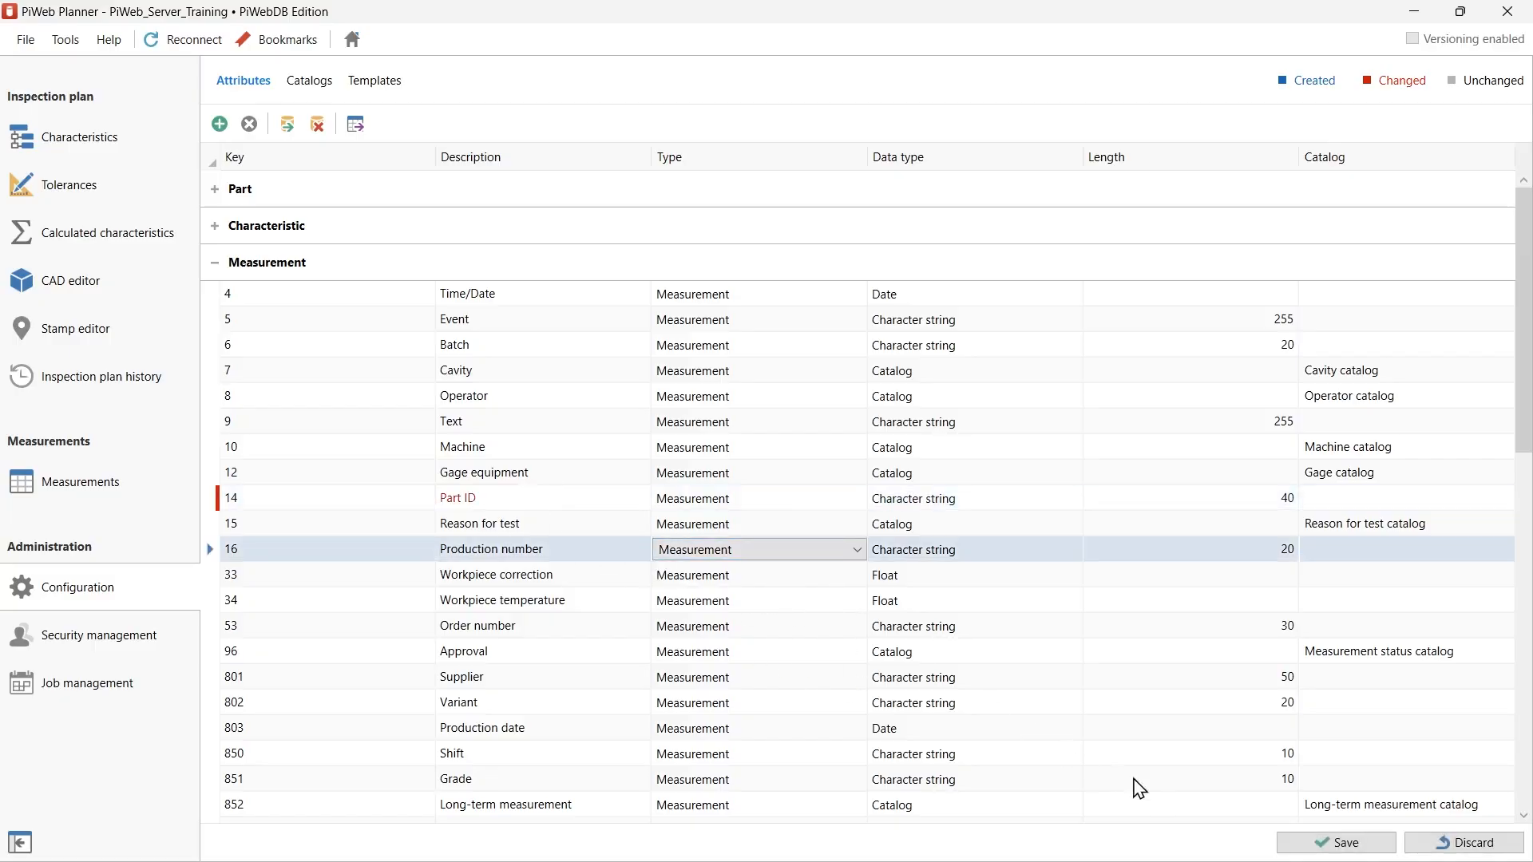
pyautogui.click(1314, 845)
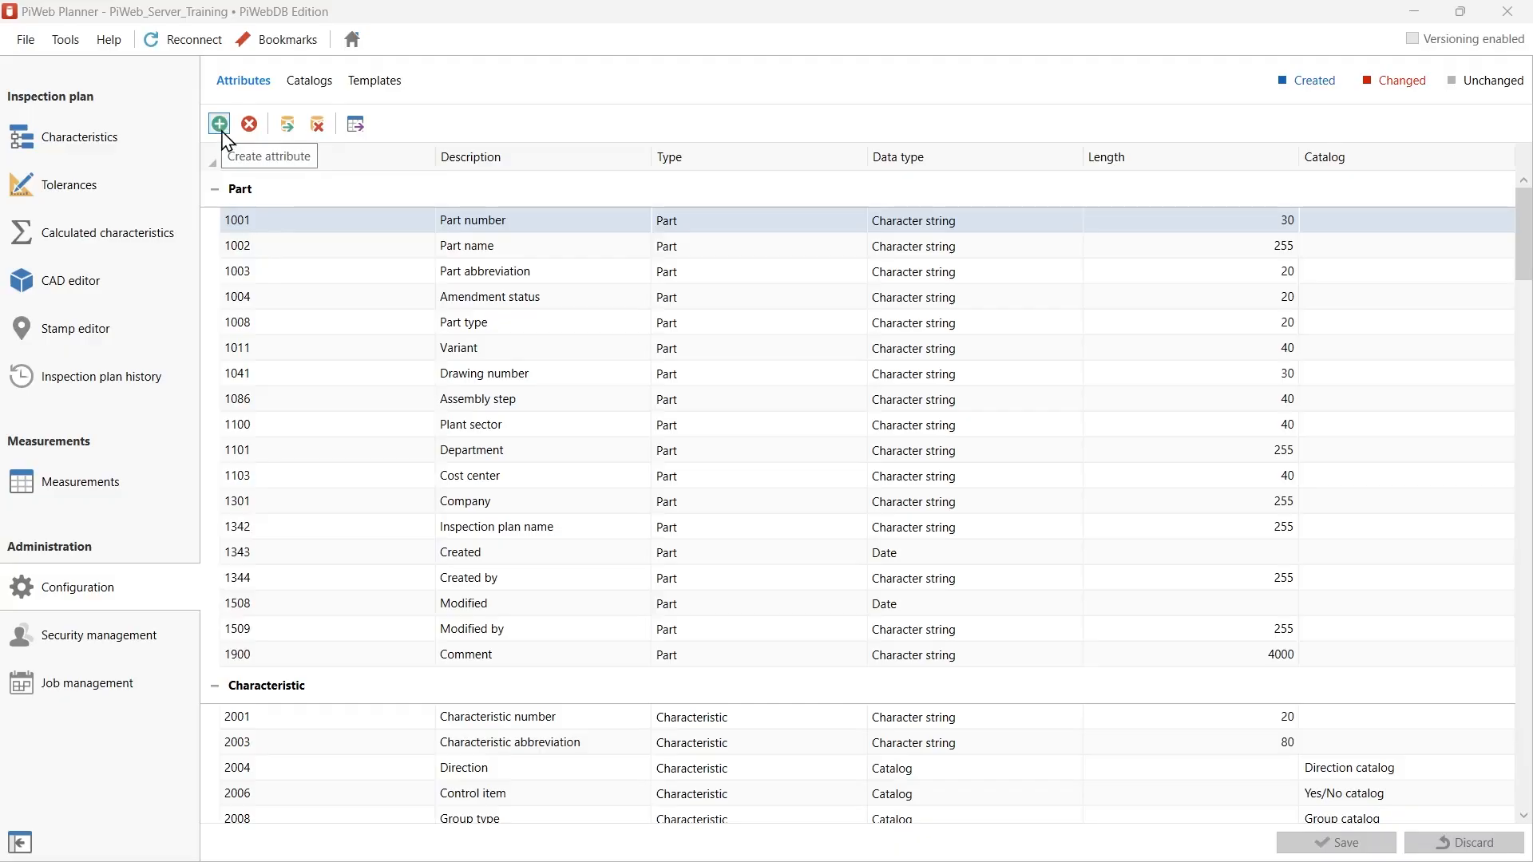
# Collapse the Part and Characteristic attribute groups to bring up the Measurement attributes.
pyautogui.click(214, 189)
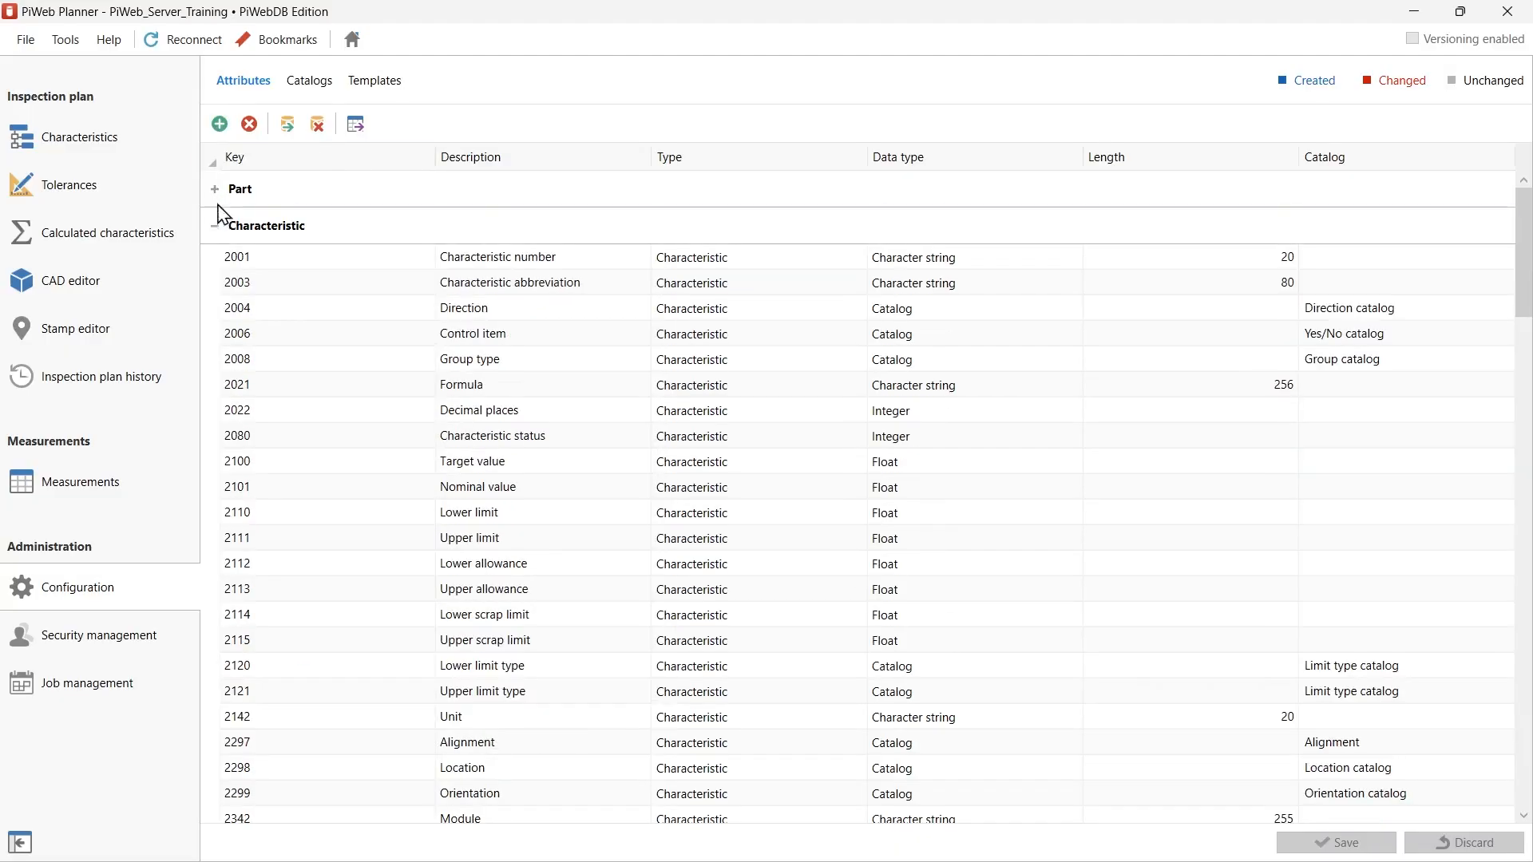
pyautogui.click(215, 226)
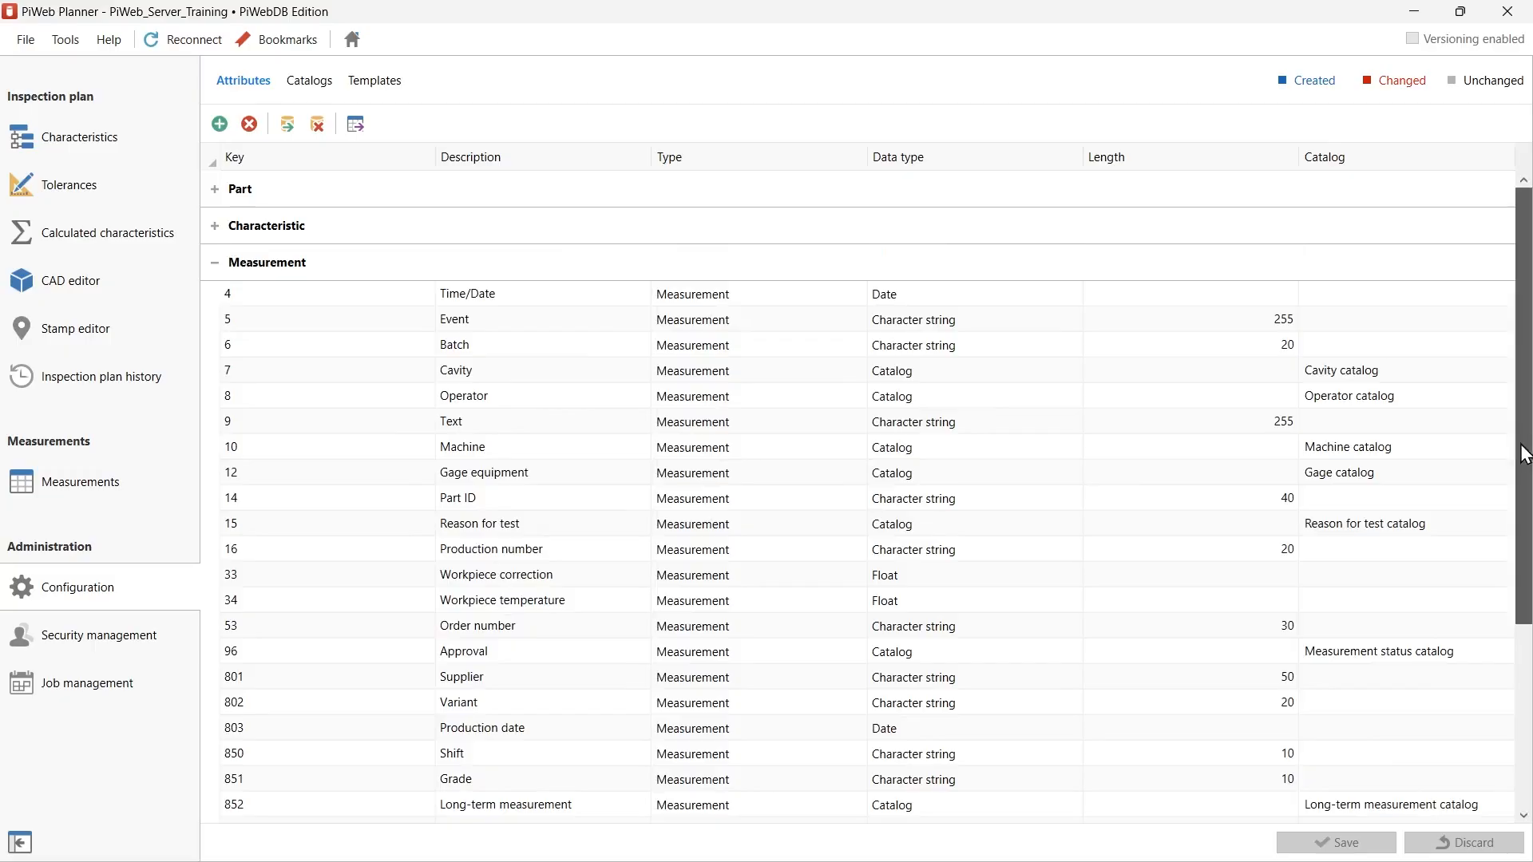
# Start a new attribute definition with key 1806 and type Measurement.
pyautogui.moveTo(1517, 457); pyautogui.dragTo(1526, 504)
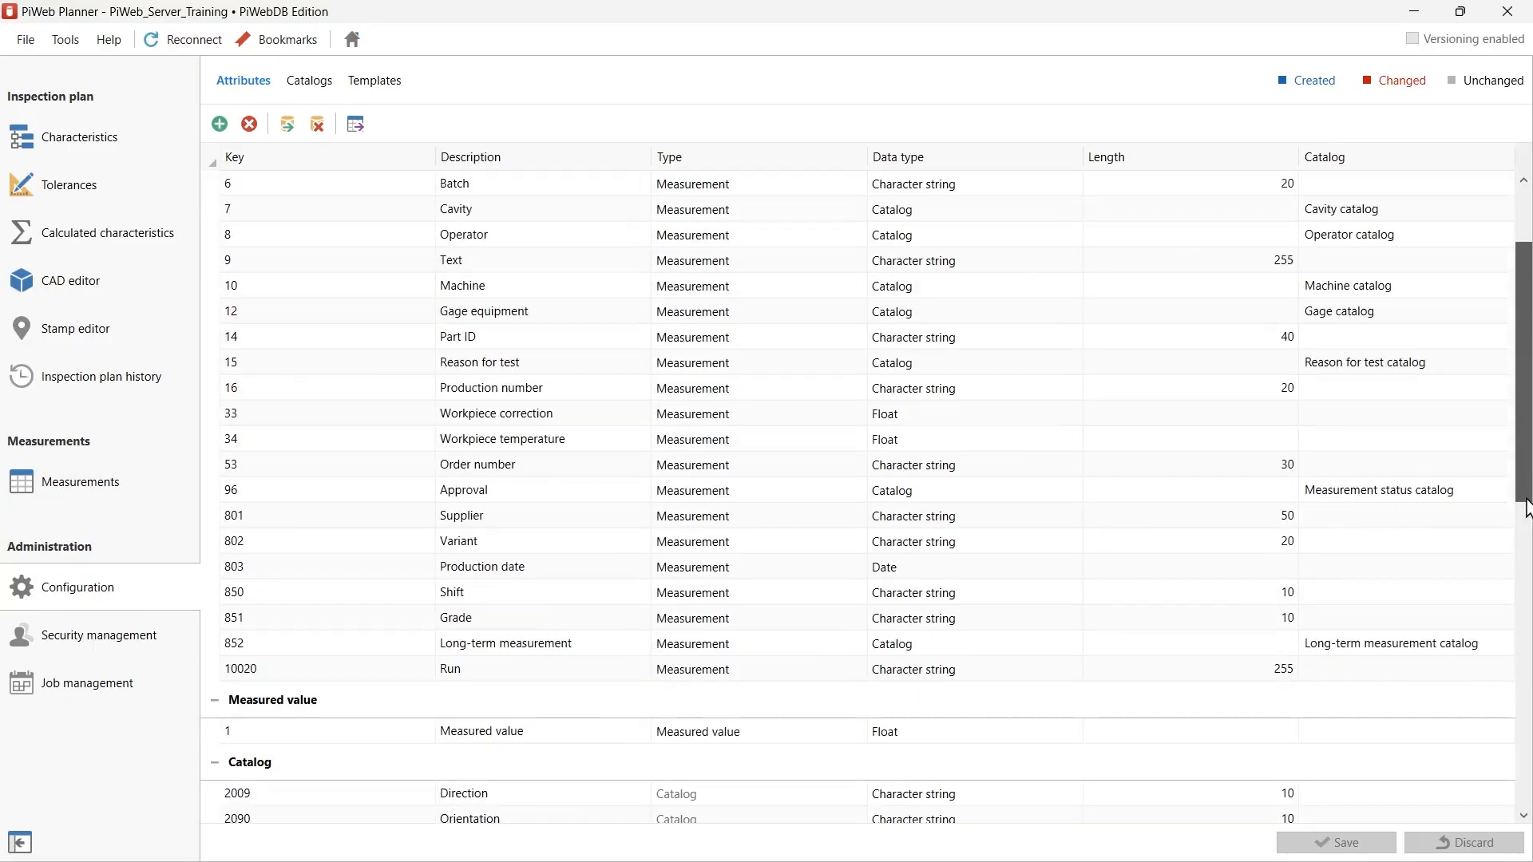
pyautogui.click(219, 125)
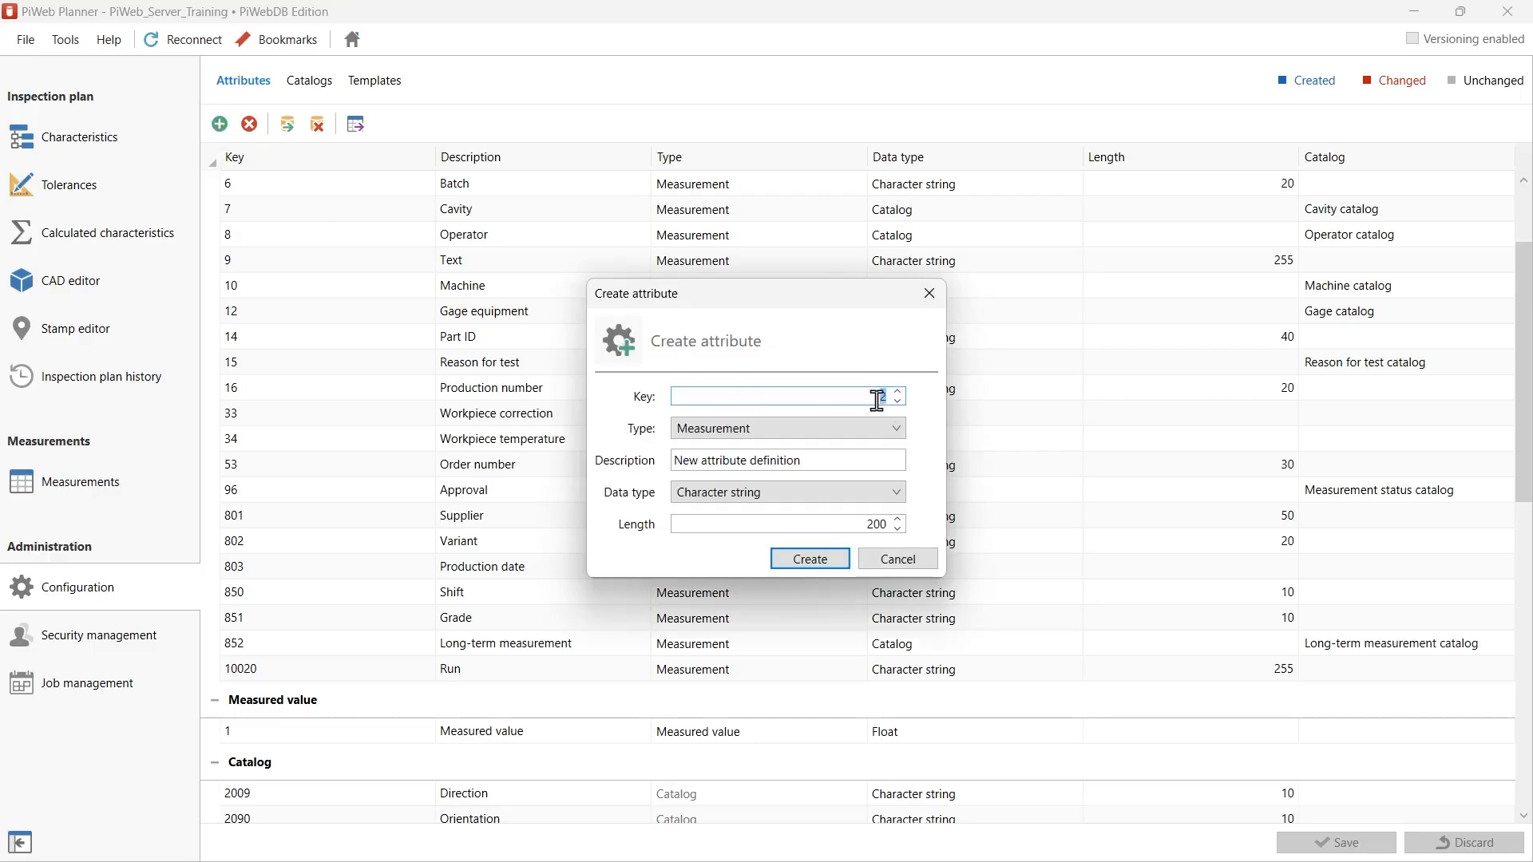
pyautogui.write('5')
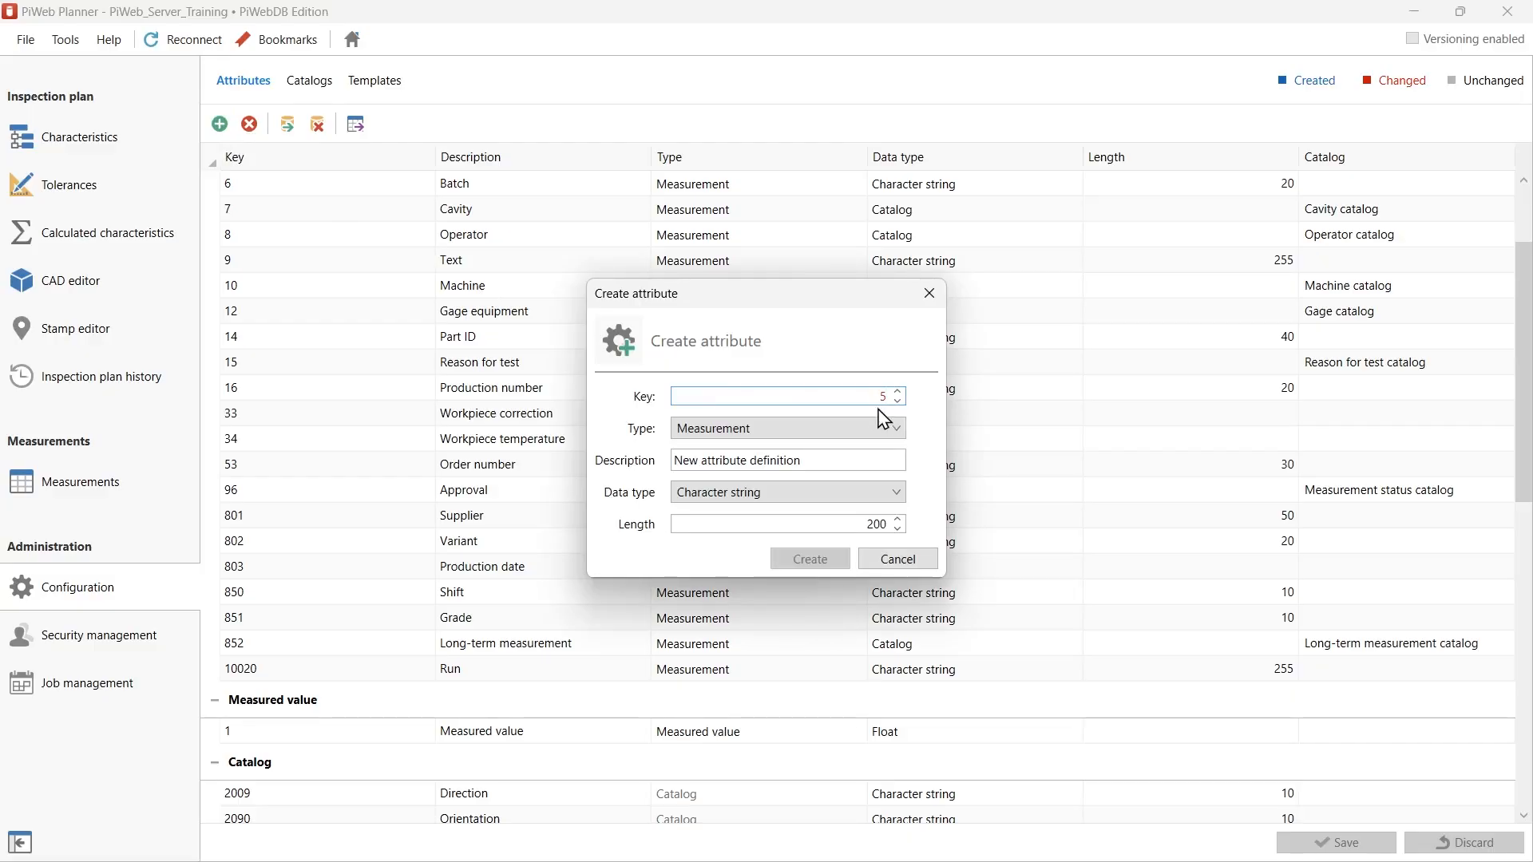
pyautogui.moveTo(874, 399); pyautogui.dragTo(886, 400)
pyautogui.write('1806')
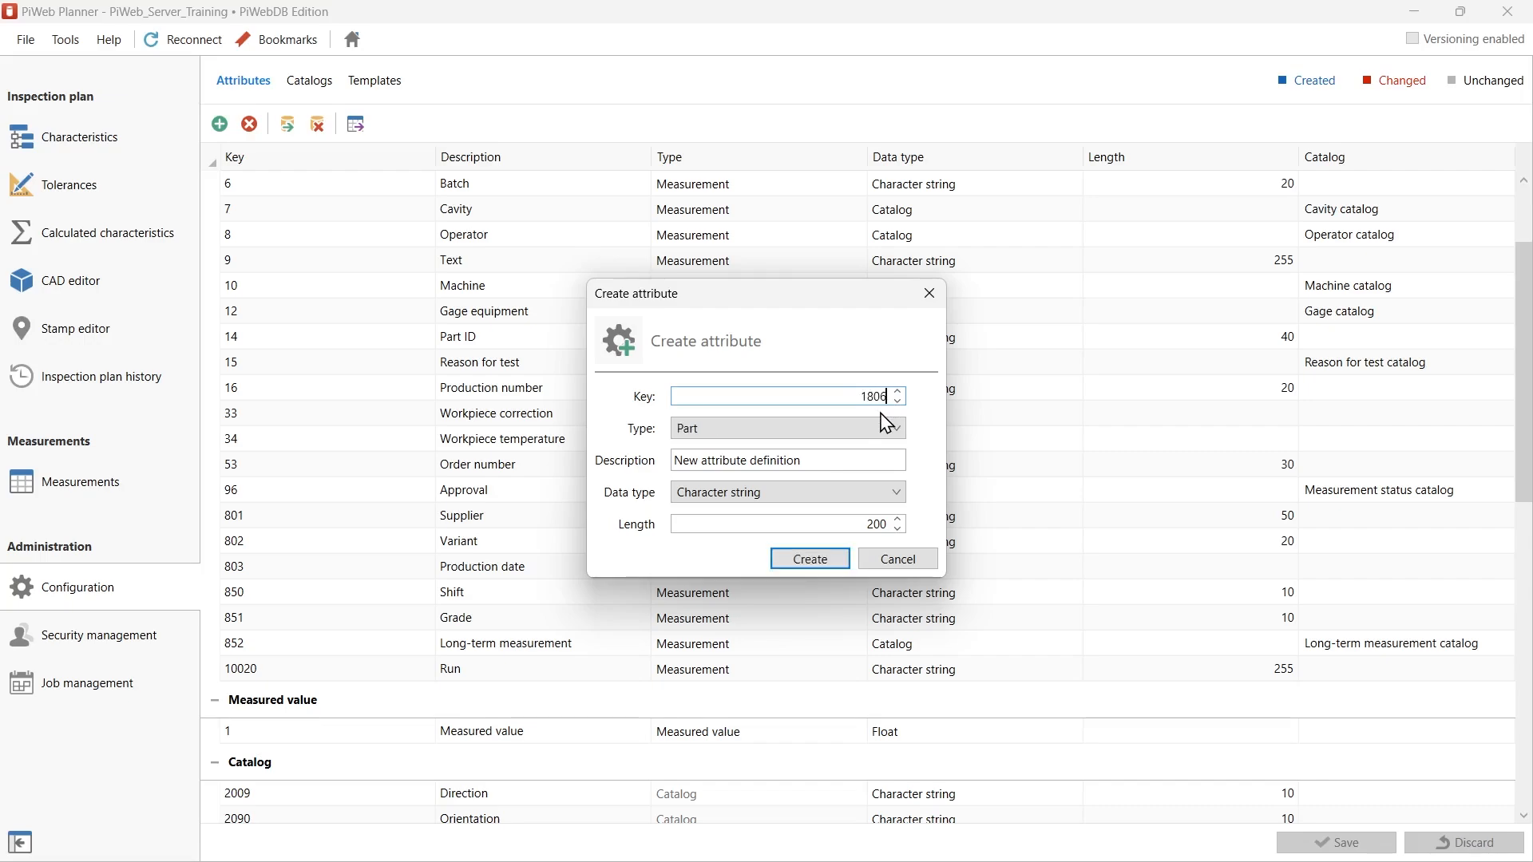
pyautogui.click(889, 429)
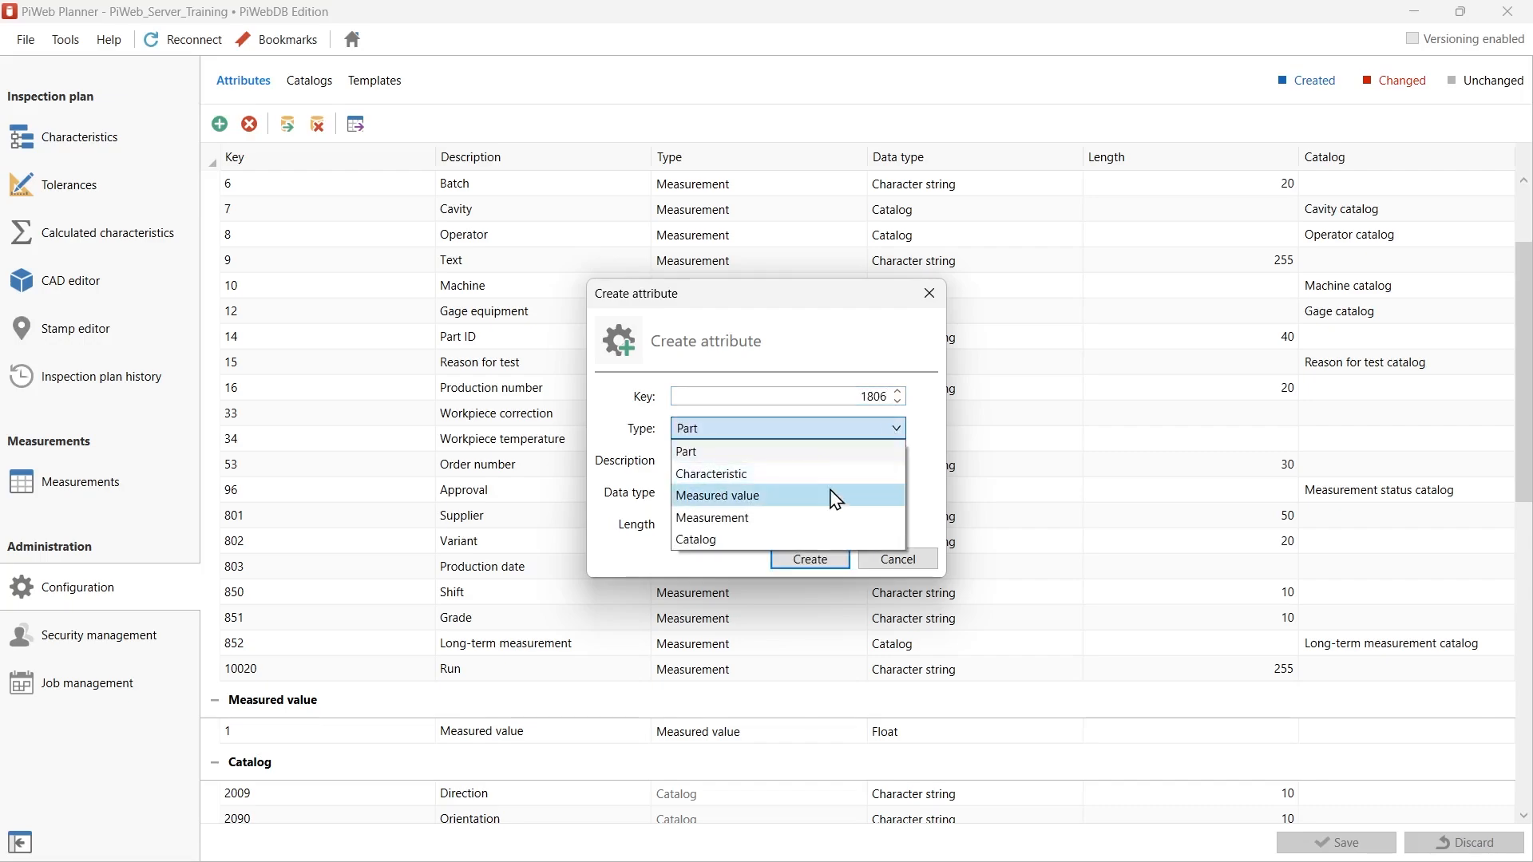
pyautogui.click(833, 519)
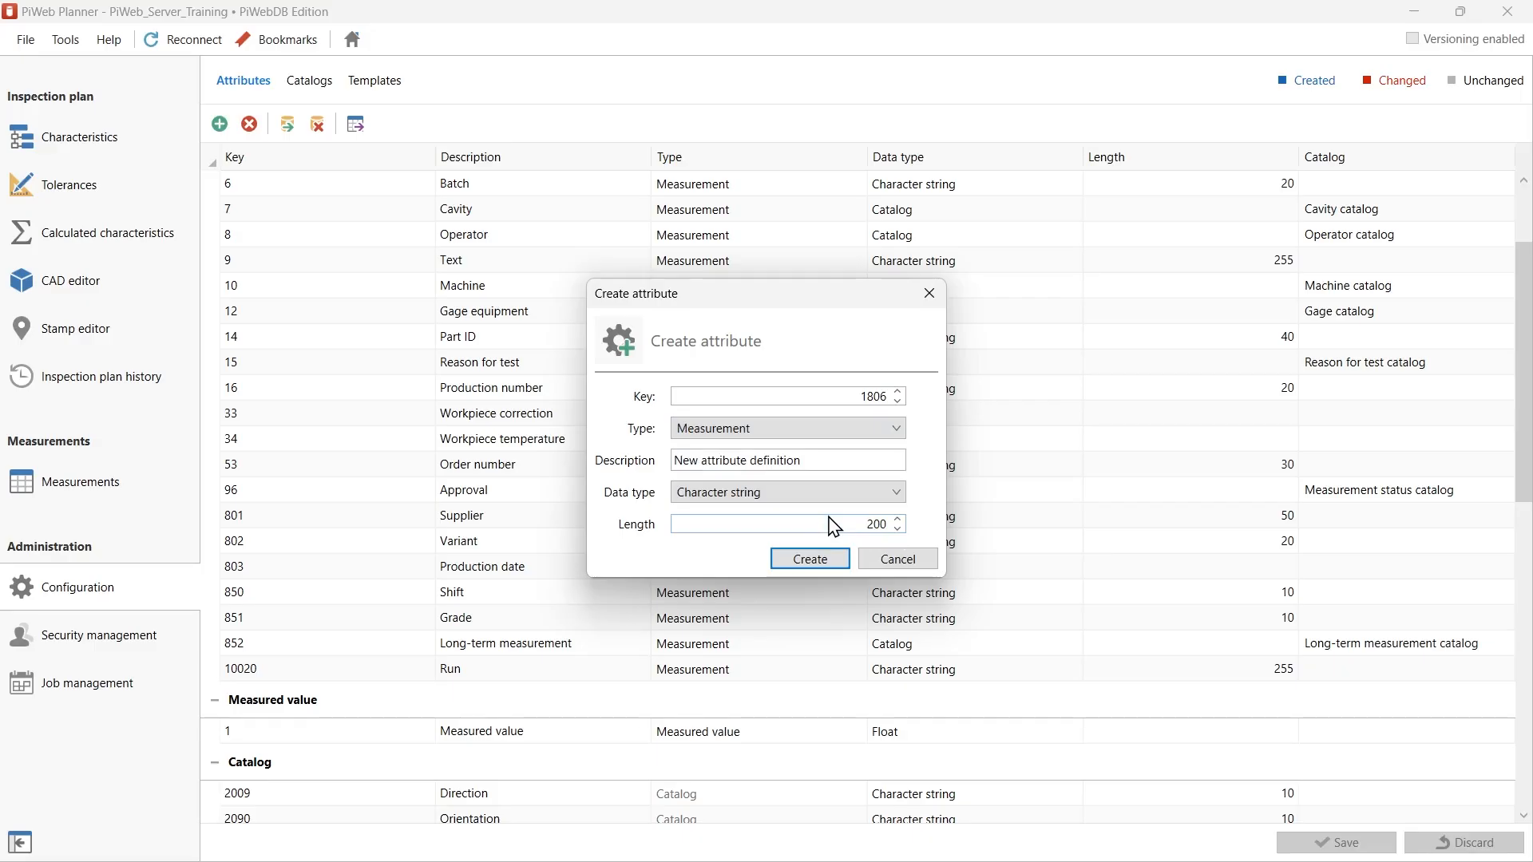
# Describe the new attribute as User Field 6, create it as a 200-character string, and save the configuration.
pyautogui.click(837, 461)
pyautogui.write('U')
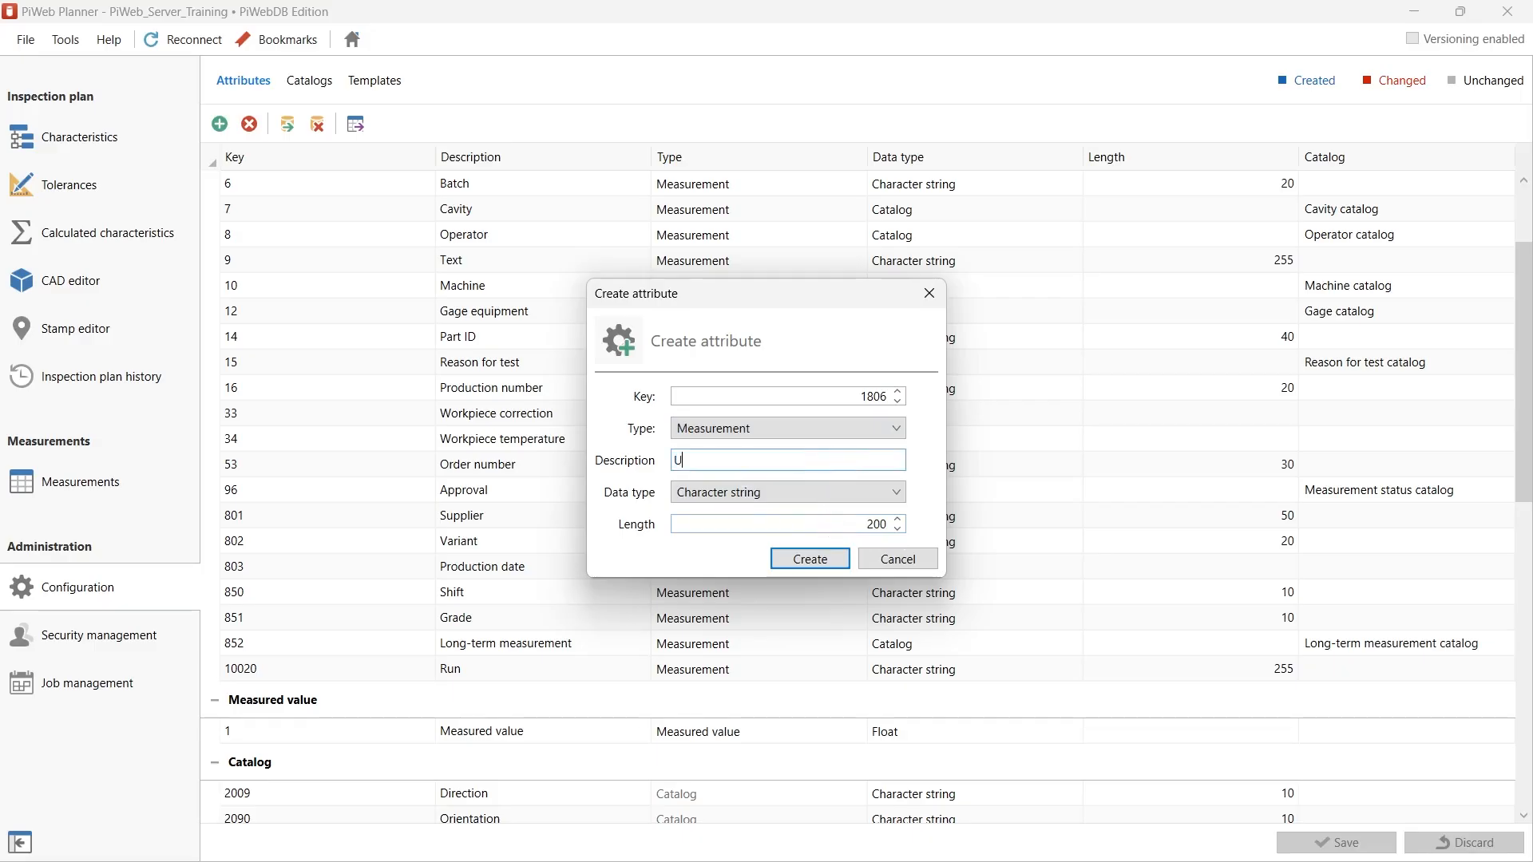
pyautogui.write('ser Field 6')
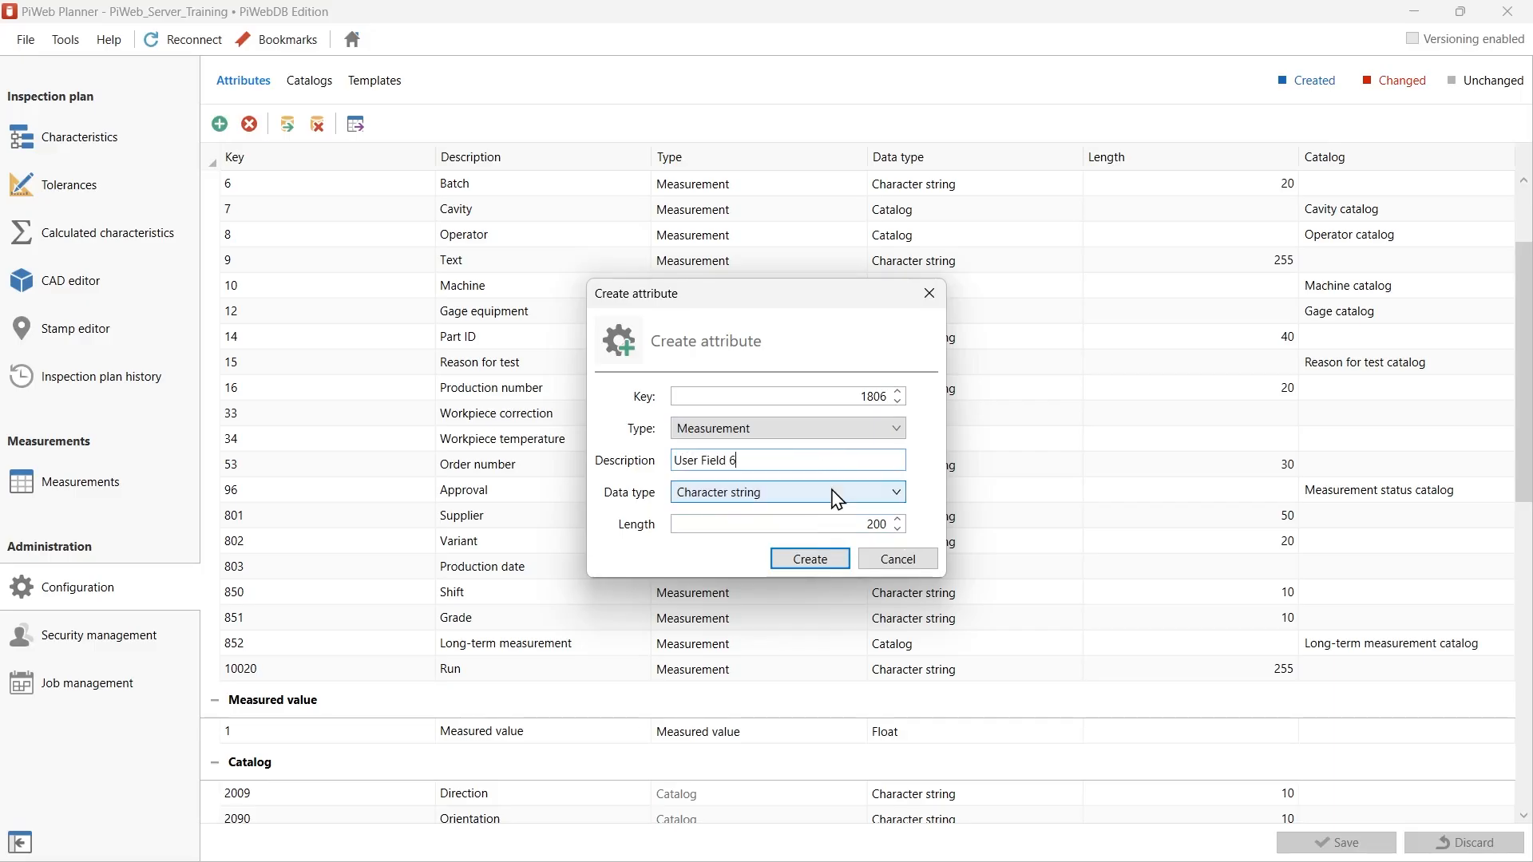
pyautogui.click(828, 562)
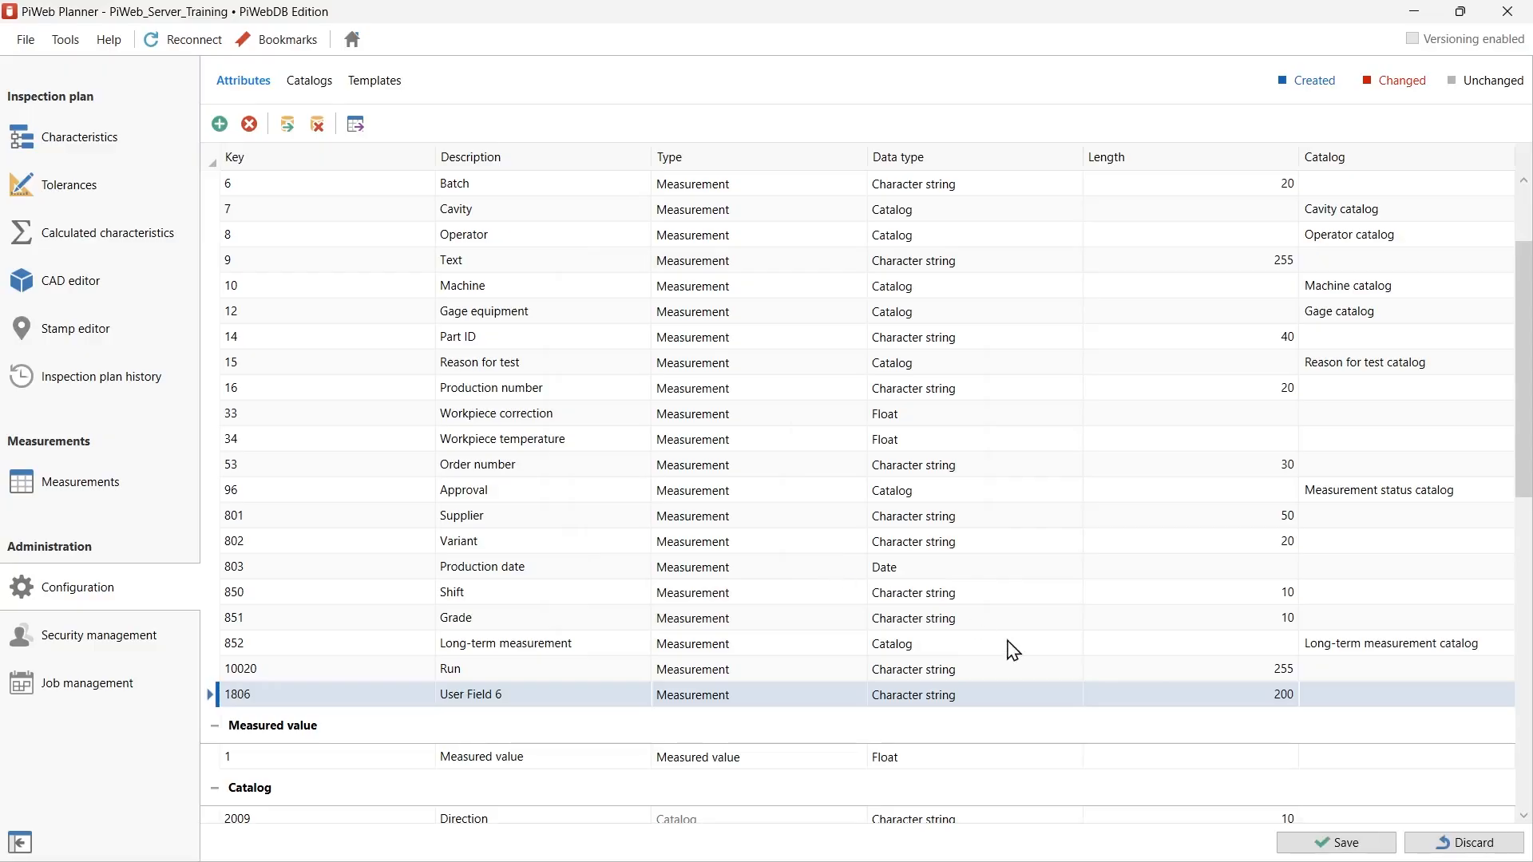
pyautogui.click(1335, 845)
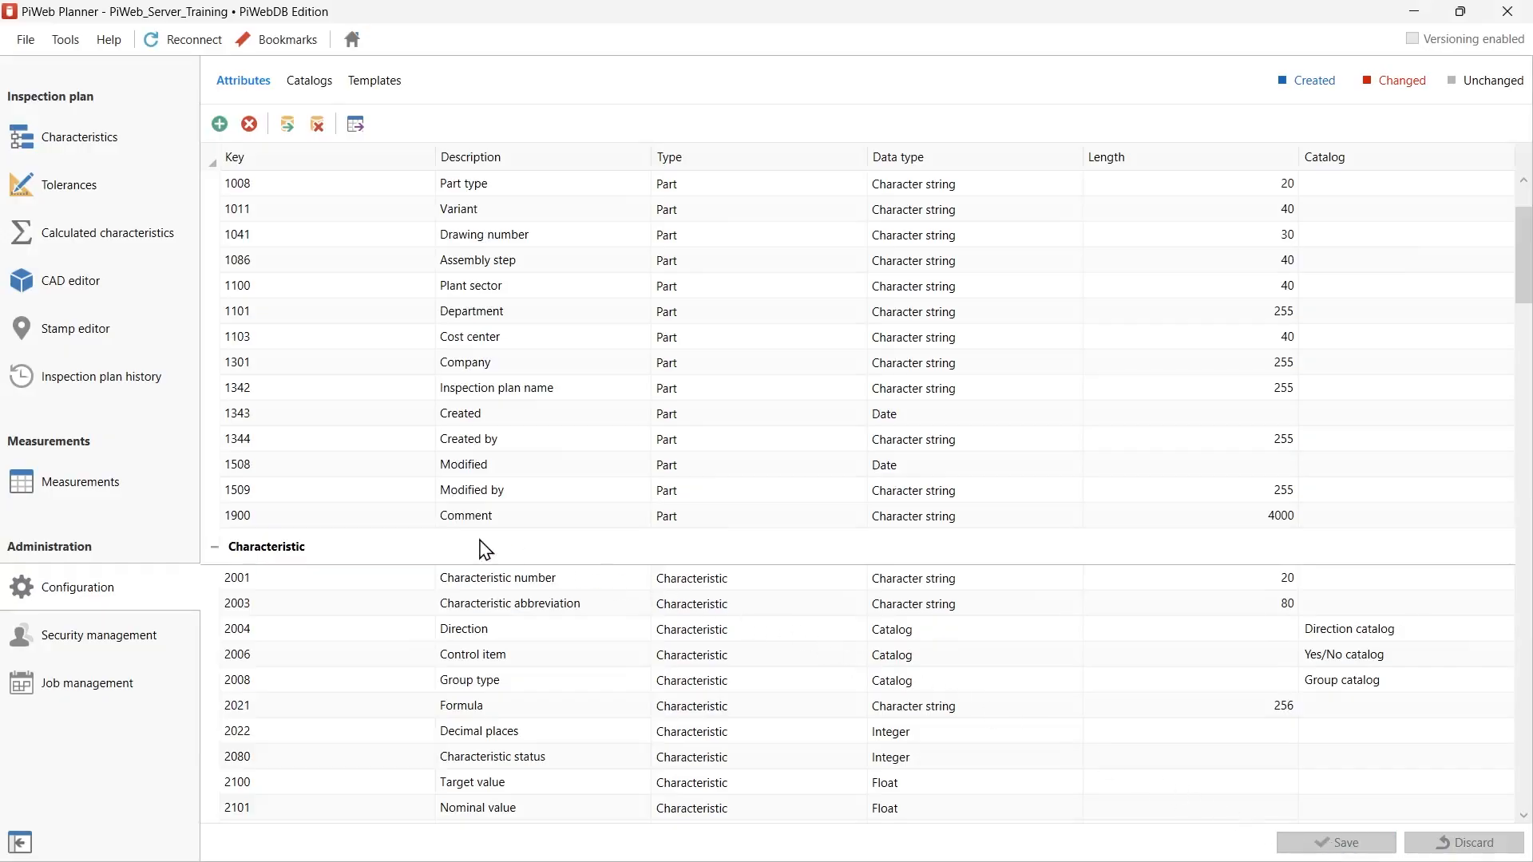
# Open the measurements view and add User Field 6 as a column in the Cadcube part's measurement list.
pyautogui.click(141, 502)
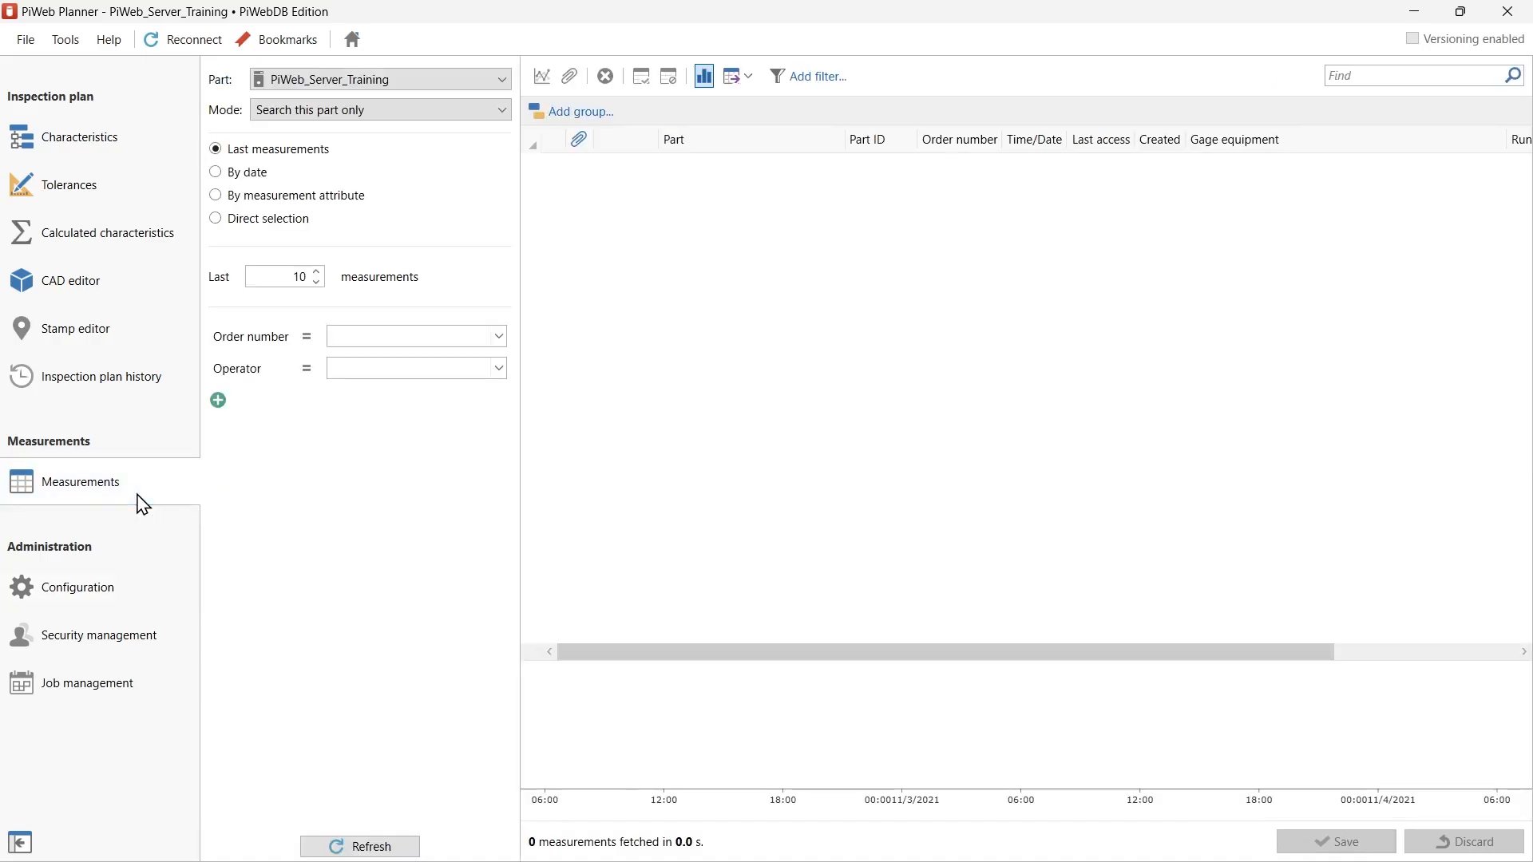
pyautogui.rightClick(951, 149)
pyautogui.moveTo(981, 281)
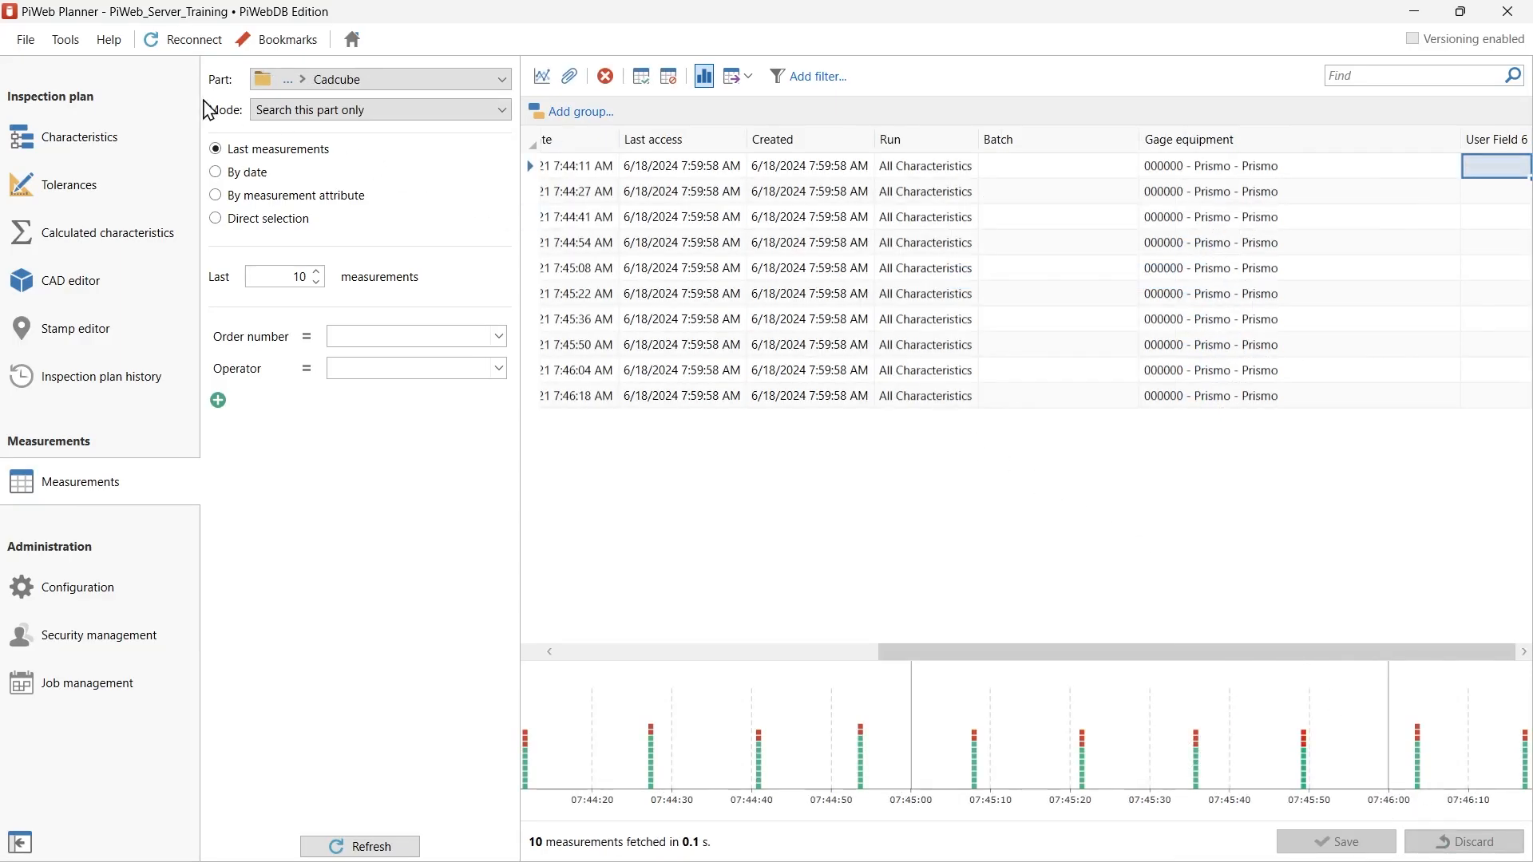
# Return to the home screen and connect to the Carl ZEISS IMT database found in the same network.
pyautogui.click(69, 46)
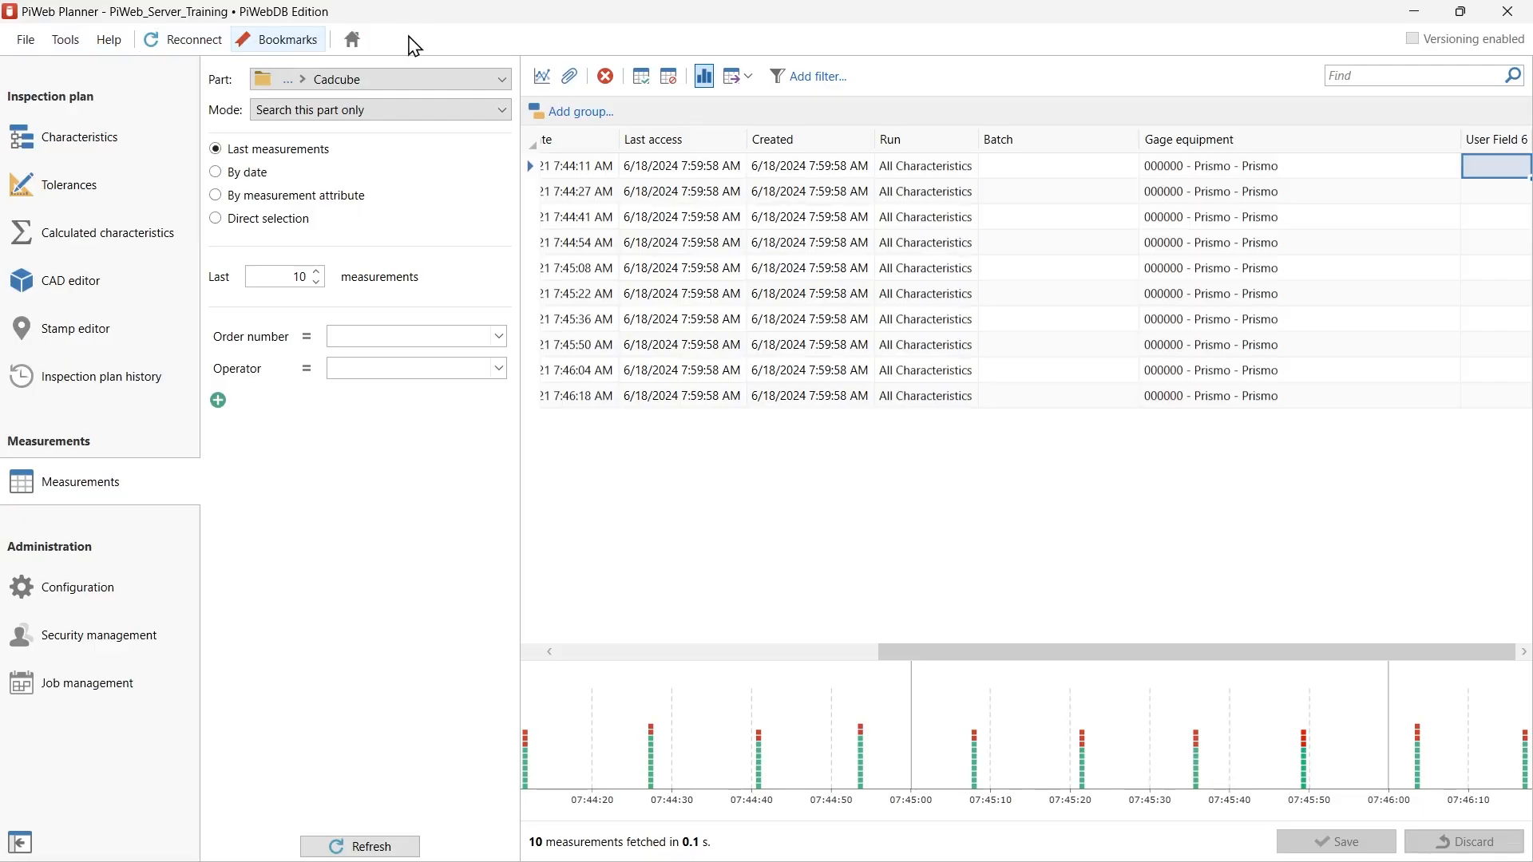
pyautogui.click(353, 40)
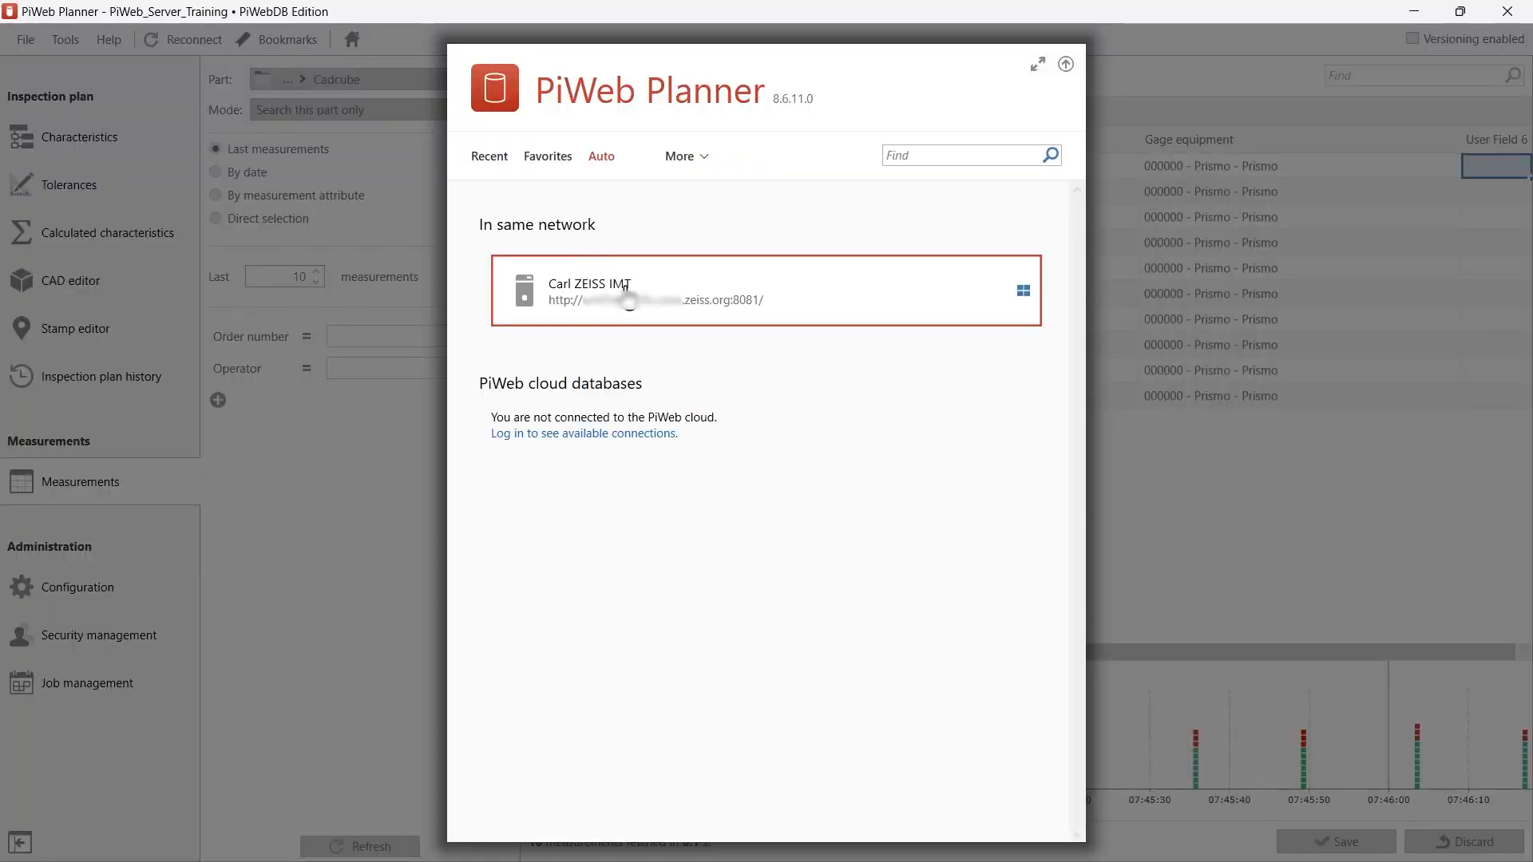
pyautogui.click(630, 288)
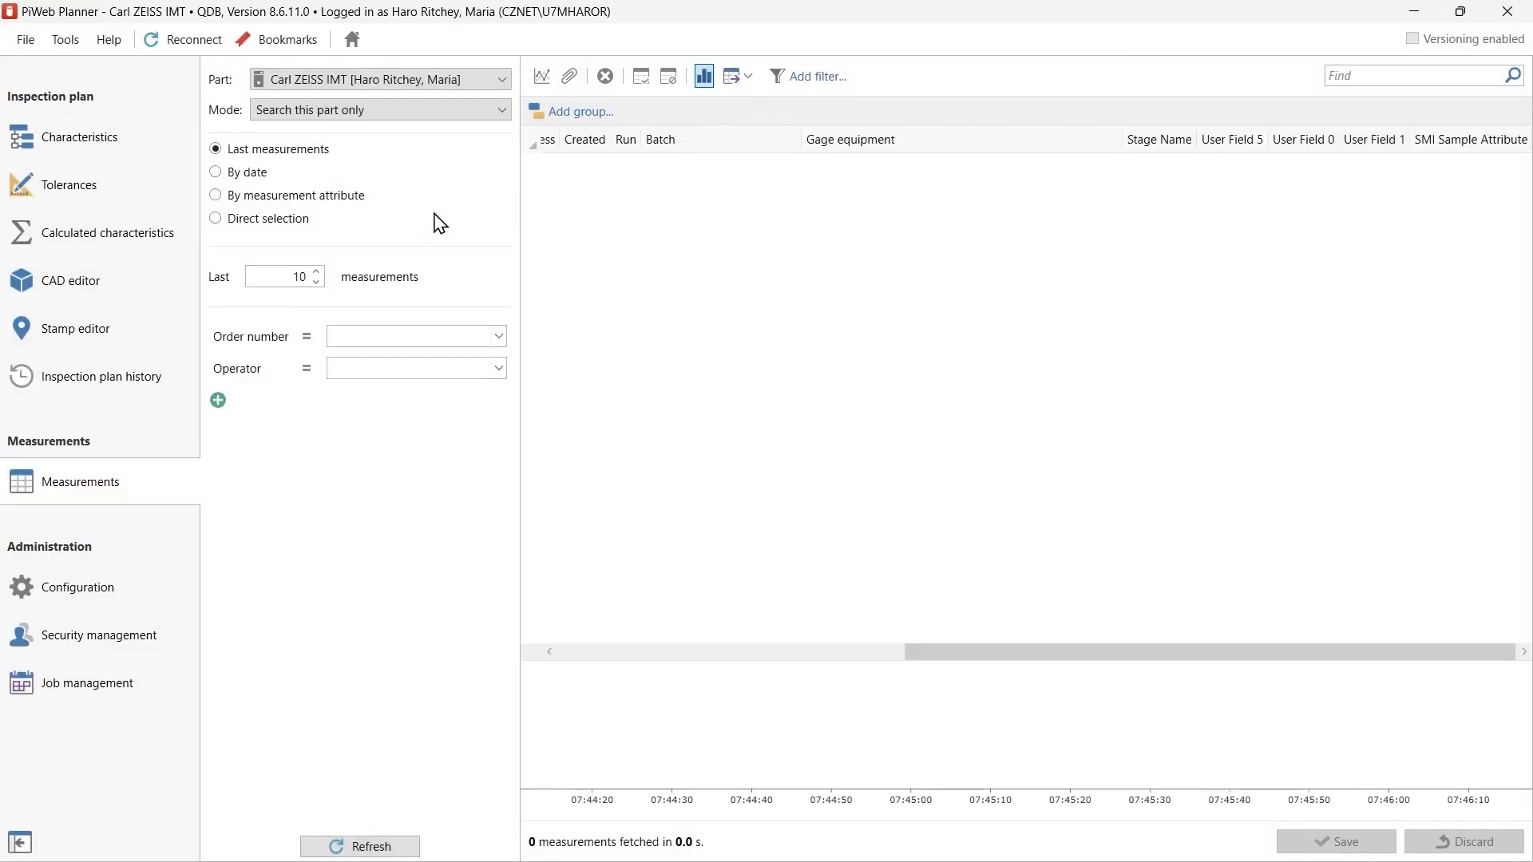
# Open the connected server's information page in the browser to examine its server and database details, and return to PiWeb Planner.
pyautogui.click(66, 43)
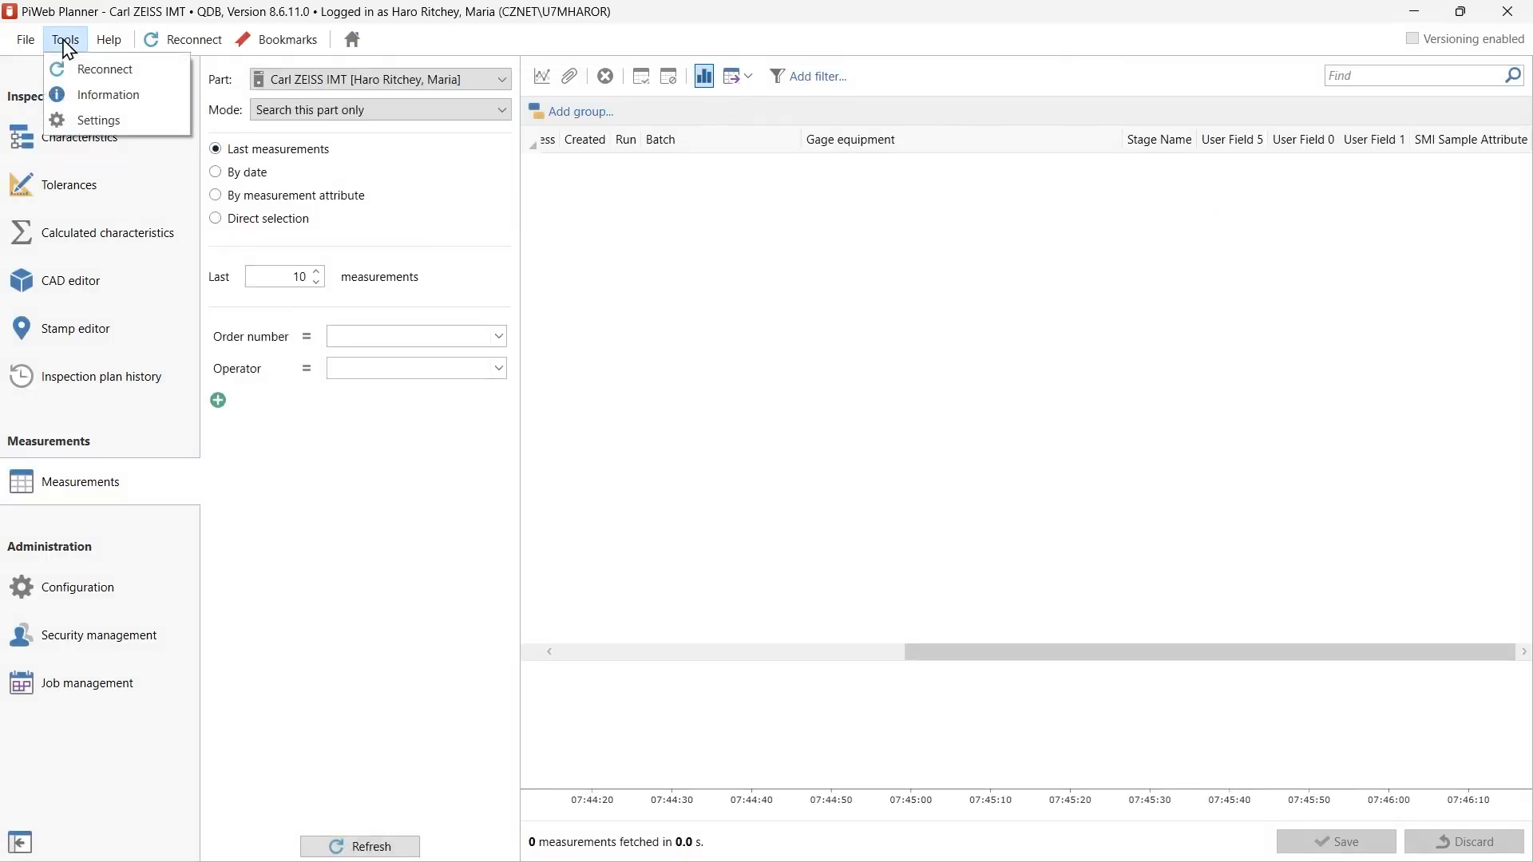
pyautogui.click(88, 95)
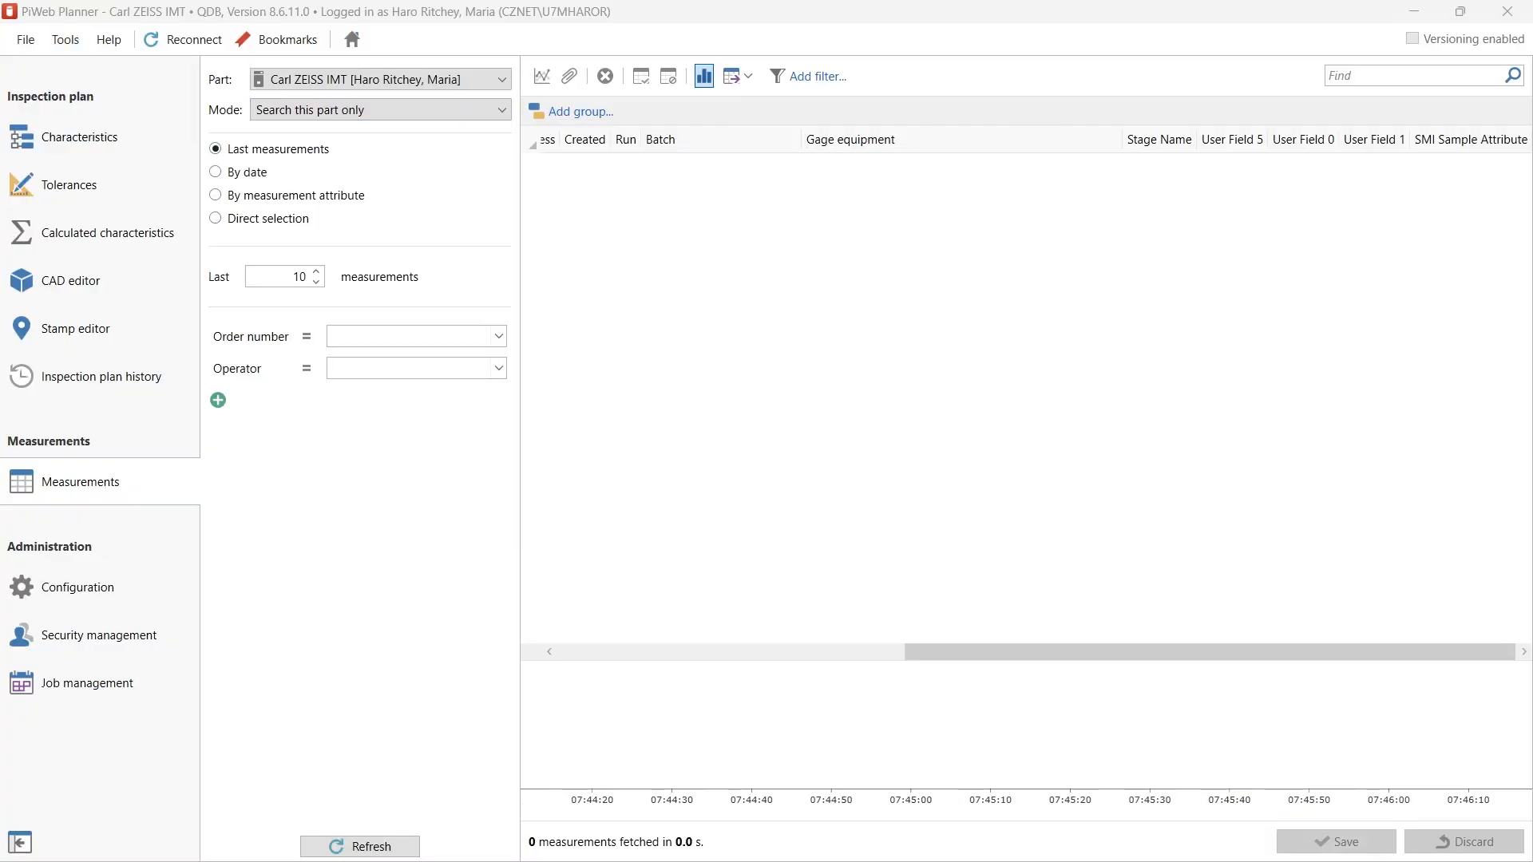
pyautogui.moveTo(1531, 103); pyautogui.dragTo(535, 53)
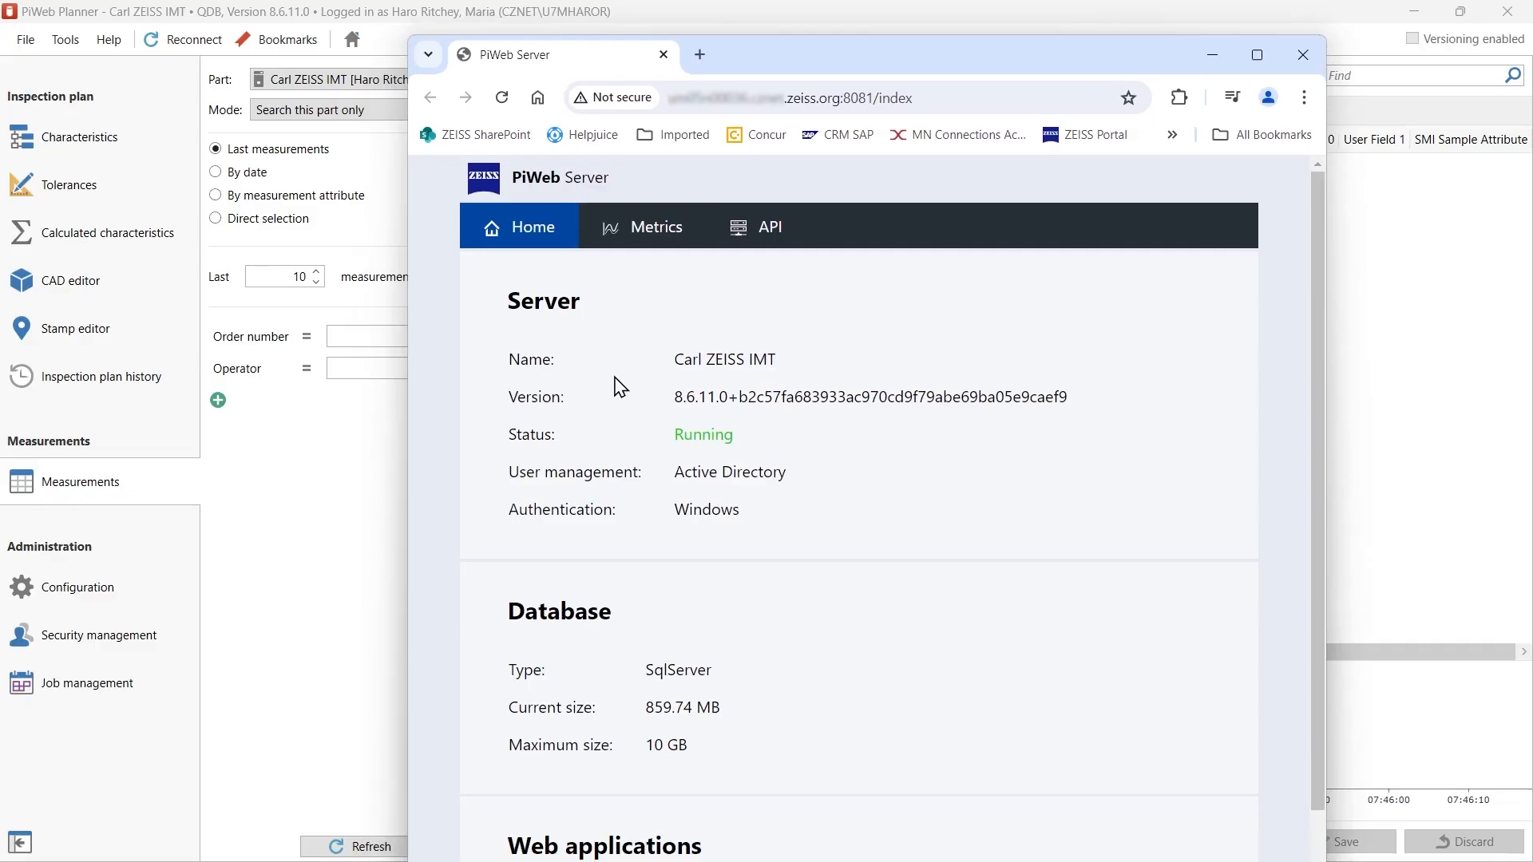
pyautogui.click(1408, 174)
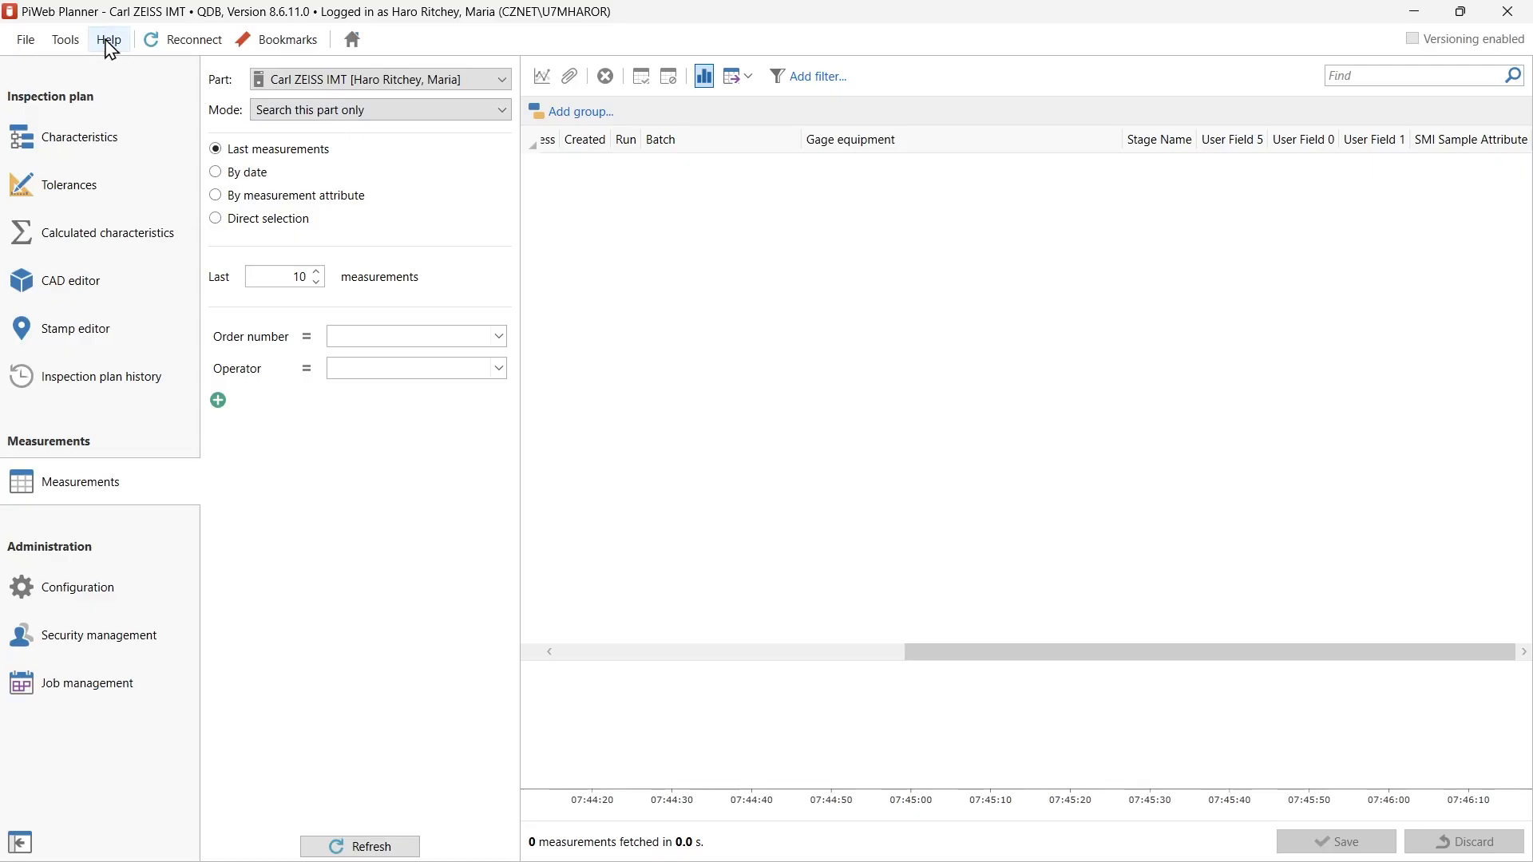
pyautogui.click(106, 41)
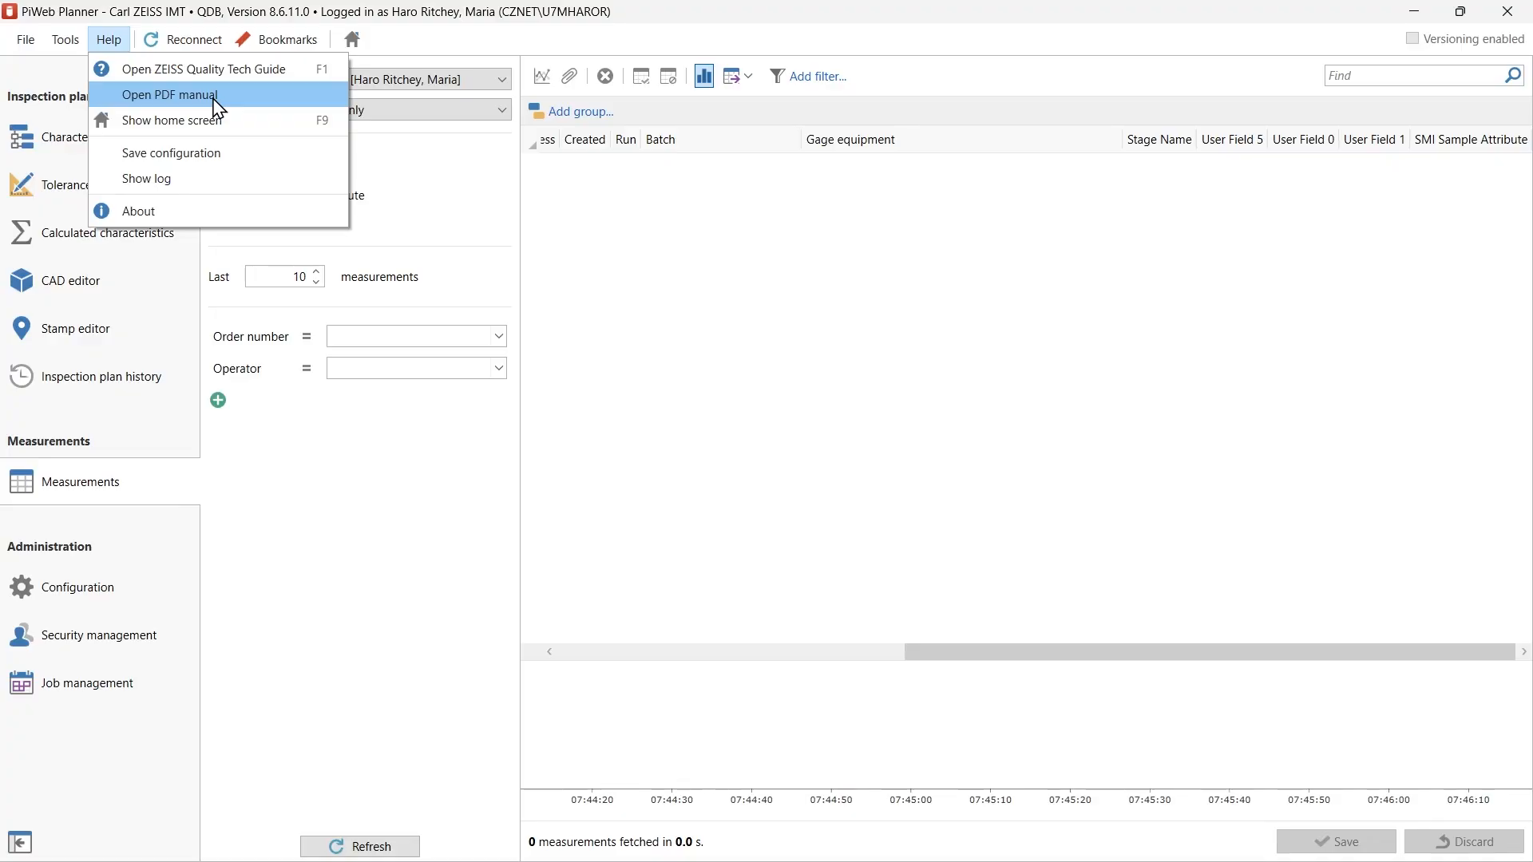
pyautogui.click(414, 456)
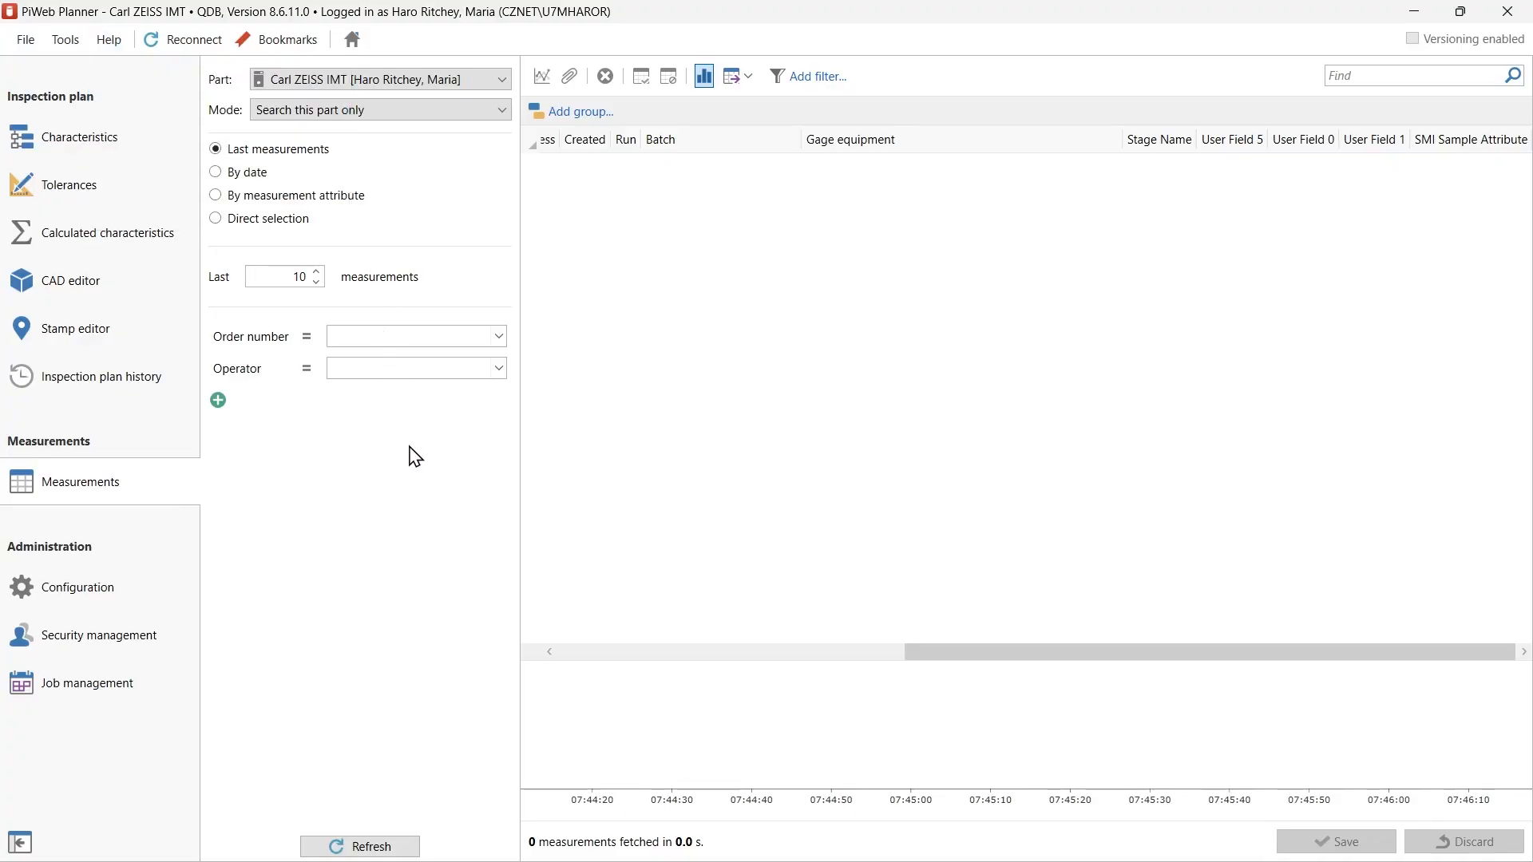